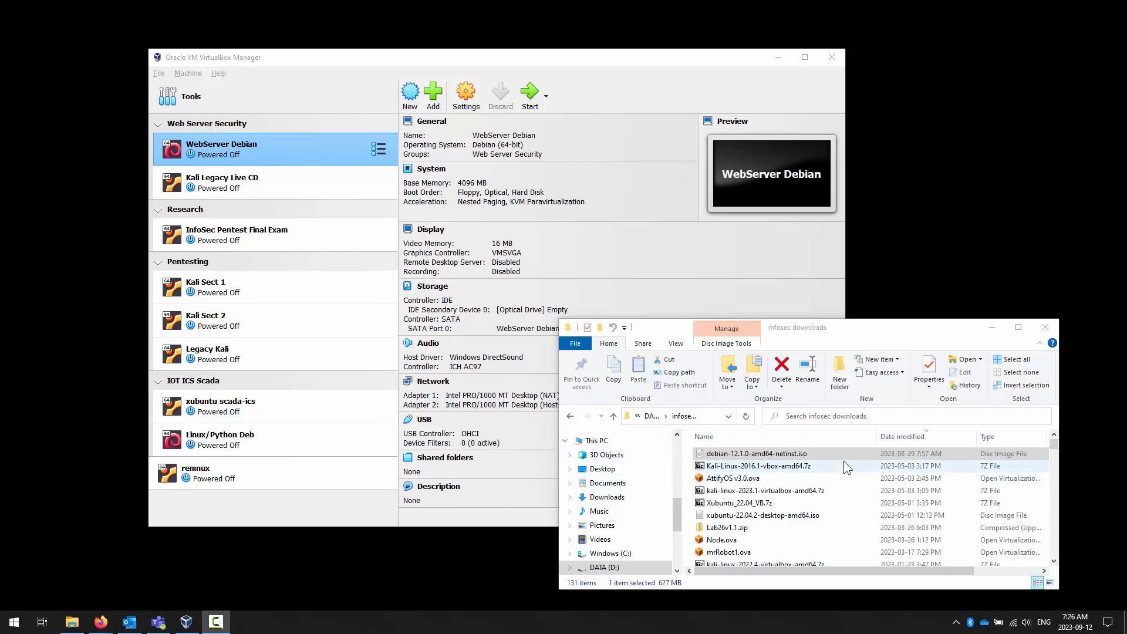
- Check the installed VirtualBox version in its About information and close it again
{"action": "left_click", "coordinate": [728, 453]}
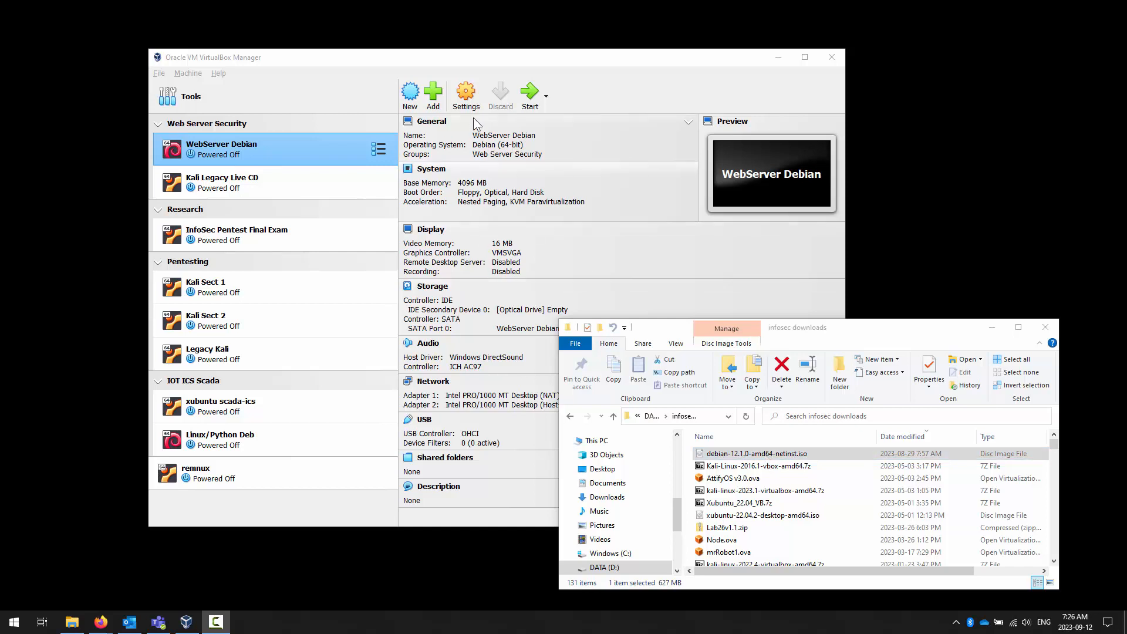
{"action": "left_click", "coordinate": [474, 52]}
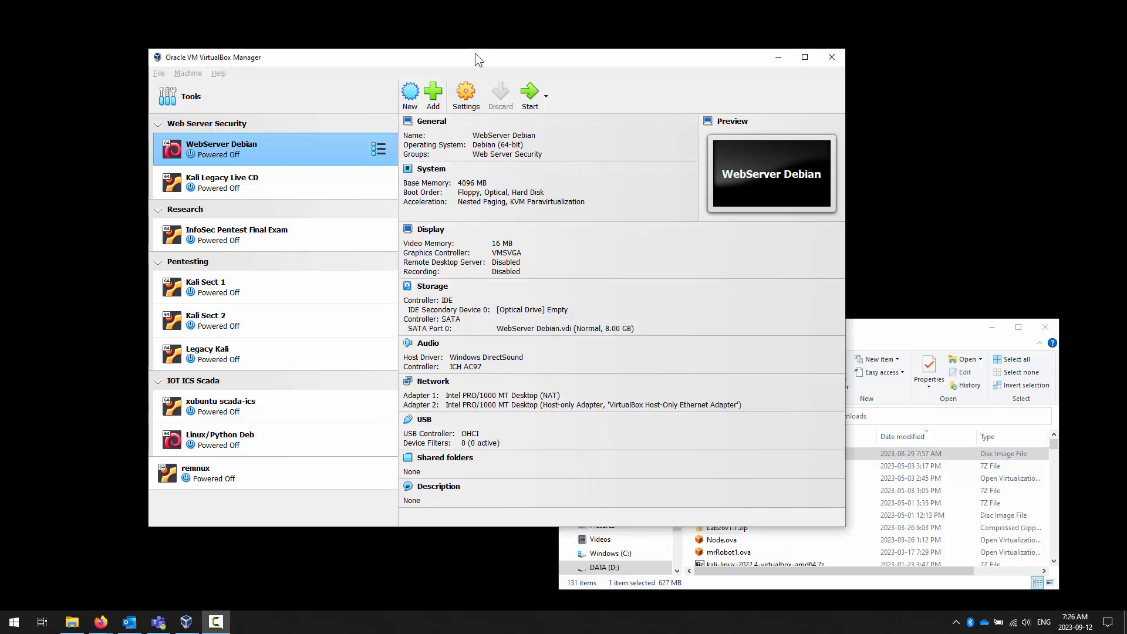
{"action": "left_click", "coordinate": [218, 73]}
{"action": "left_click", "coordinate": [284, 170]}
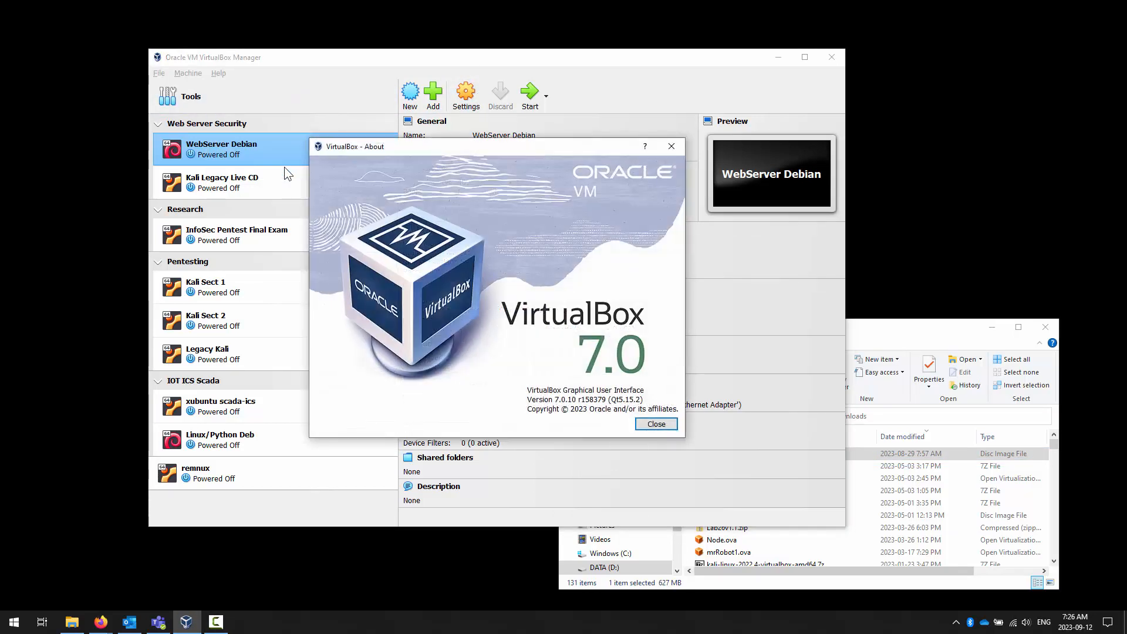
{"action": "left_click", "coordinate": [653, 420]}
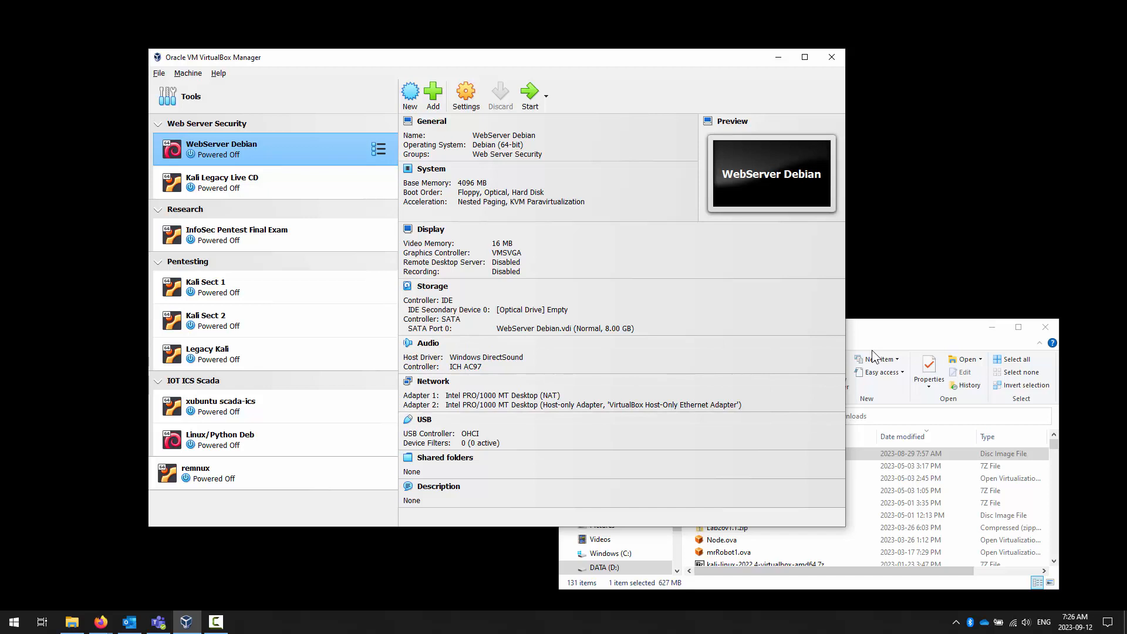
{"action": "left_click", "coordinate": [896, 343]}
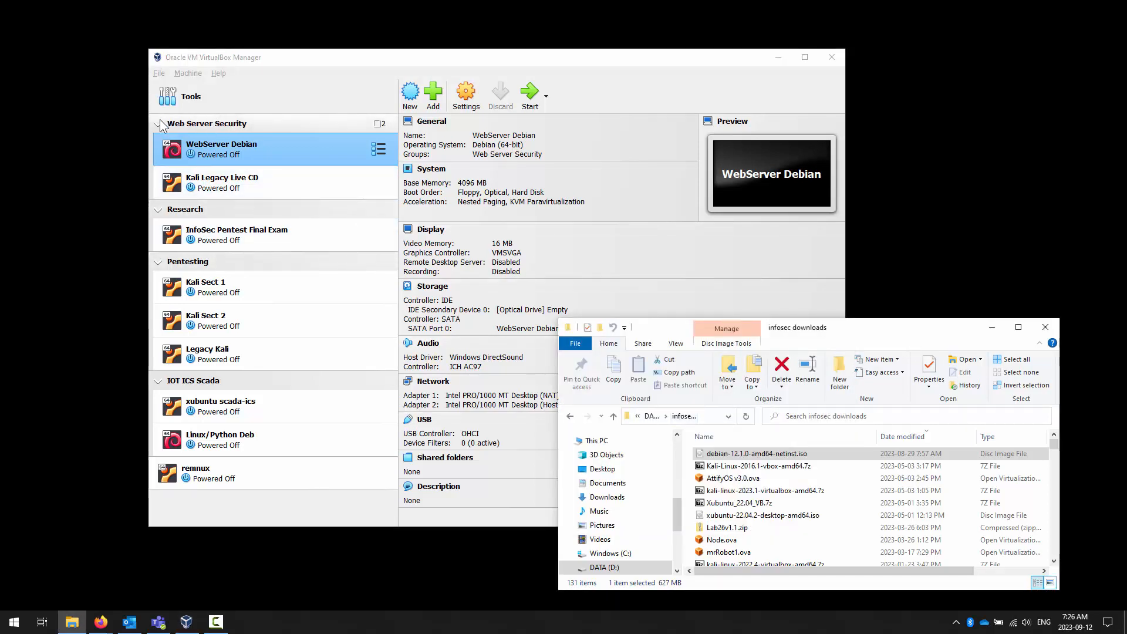
- Collapse the Research, Pentesting and IOT ICS Scada groups in the virtual machine list
{"action": "left_click", "coordinate": [159, 215]}
{"action": "left_click", "coordinate": [159, 210]}
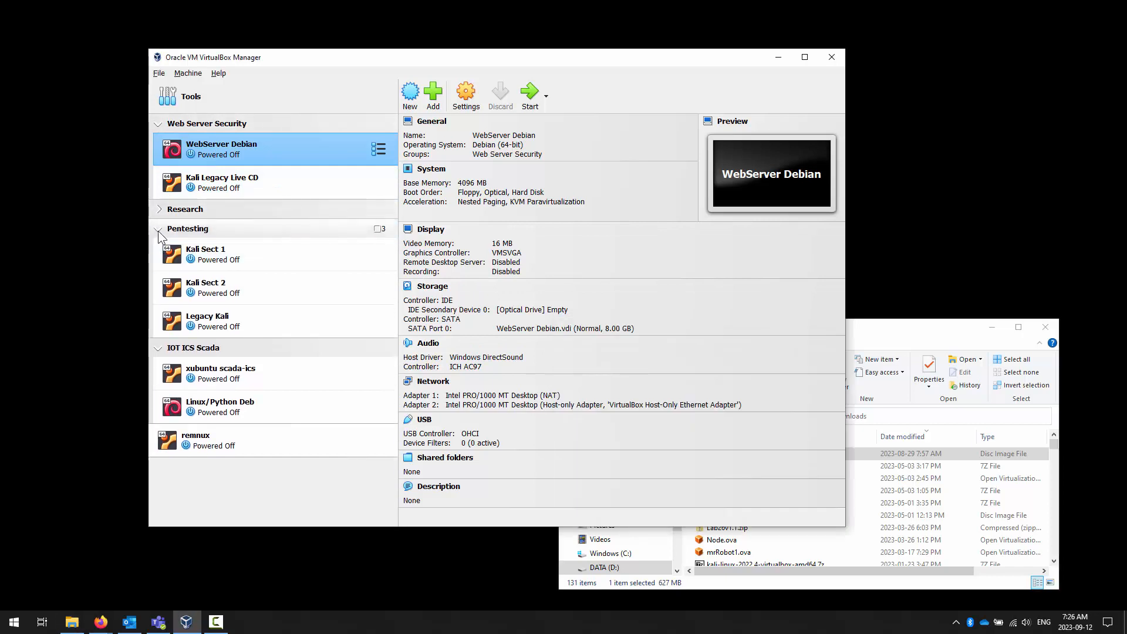
{"action": "left_click", "coordinate": [158, 230]}
{"action": "left_click", "coordinate": [159, 250]}
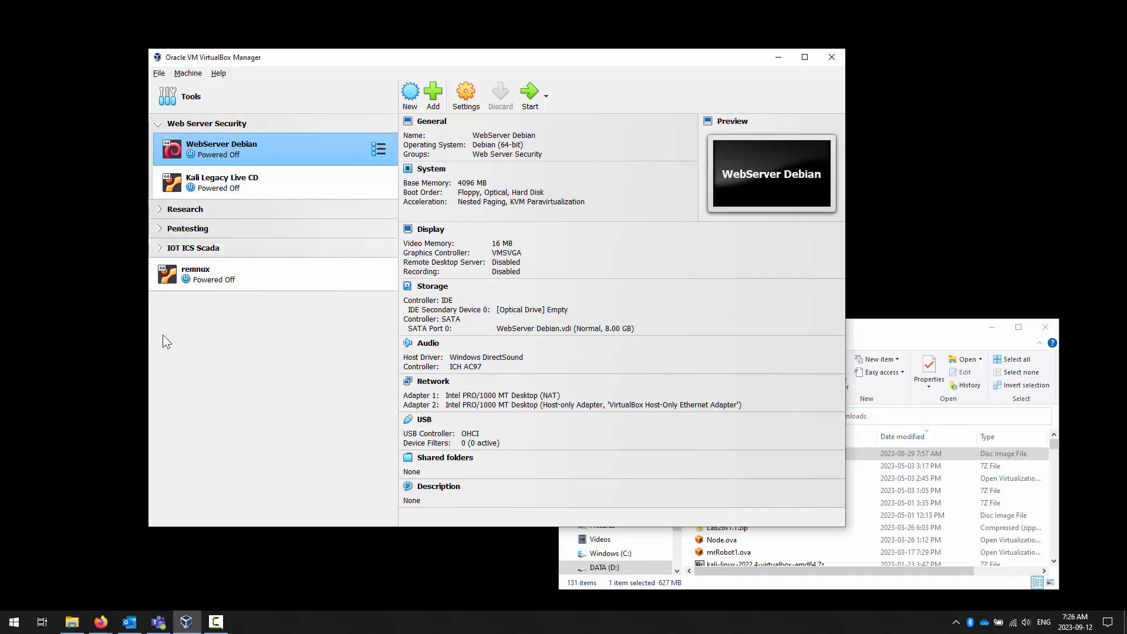
{"action": "left_click", "coordinate": [160, 250]}
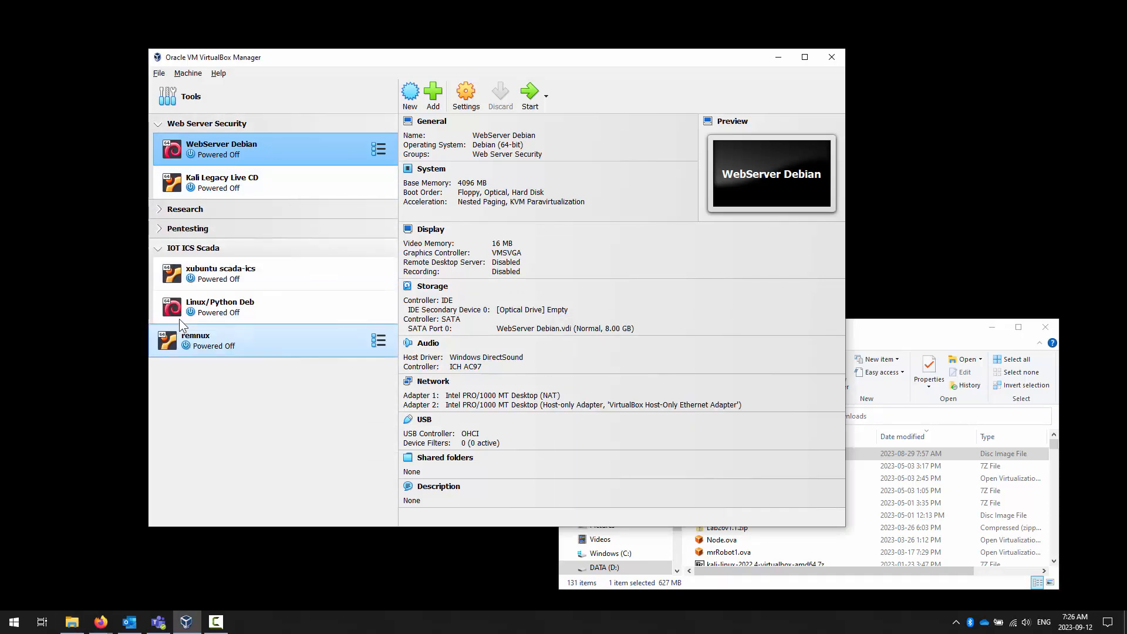
{"action": "left_click", "coordinate": [159, 252]}
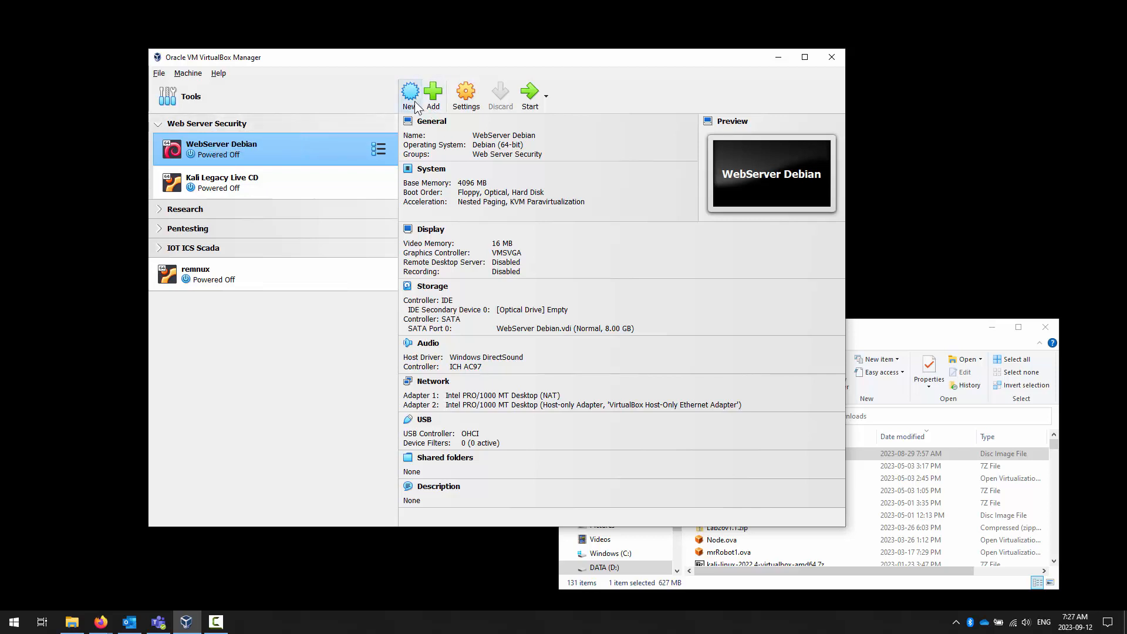
- Start creating a new virtual machine and name it Debian Webserver 2023
{"action": "left_click", "coordinate": [187, 74]}
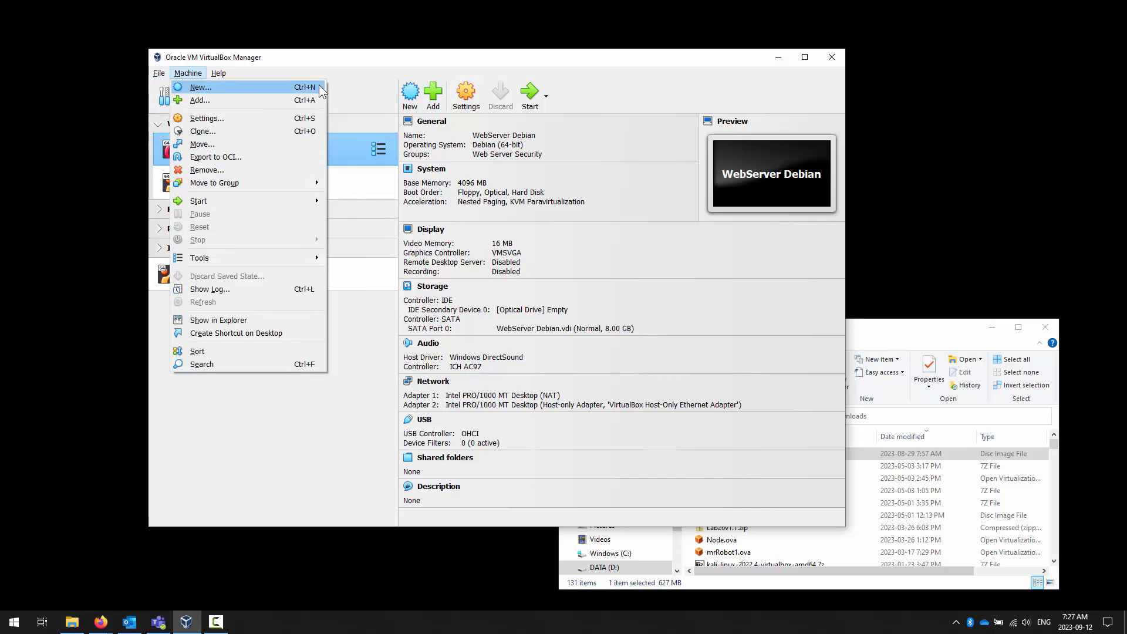
{"action": "left_click", "coordinate": [412, 101]}
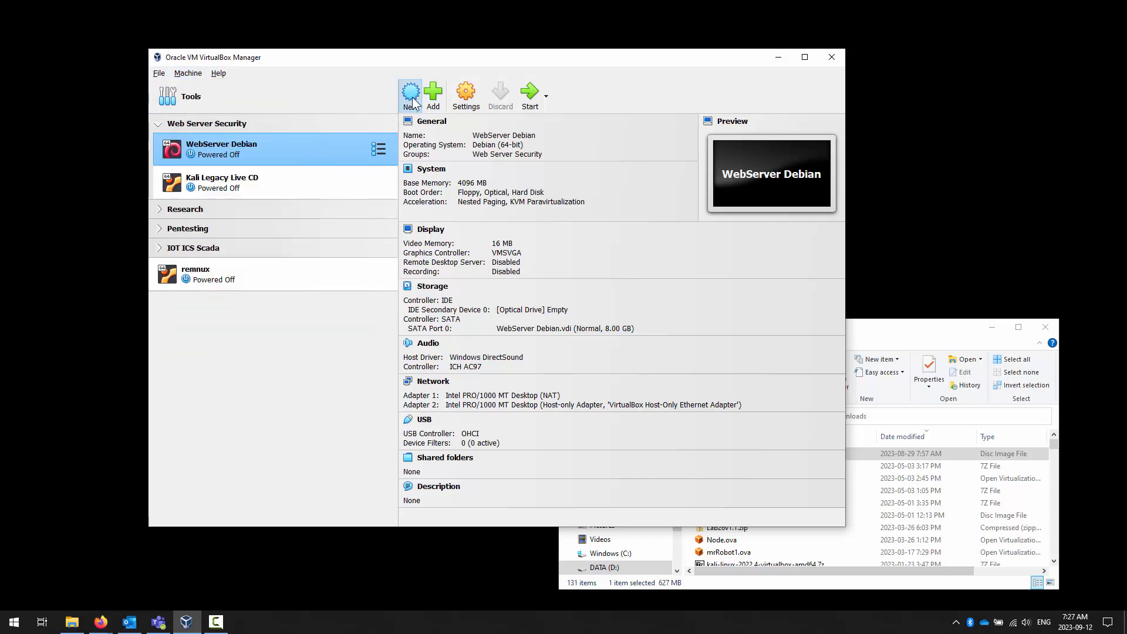
{"action": "left_click", "coordinate": [412, 100]}
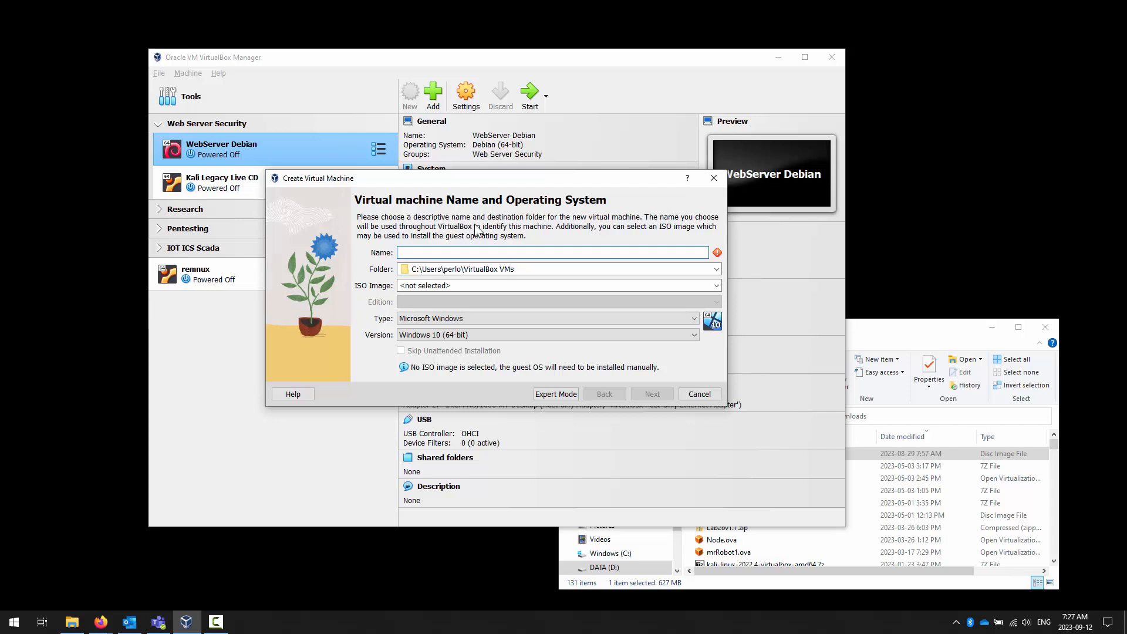
{"action": "type", "text": "Deb"}
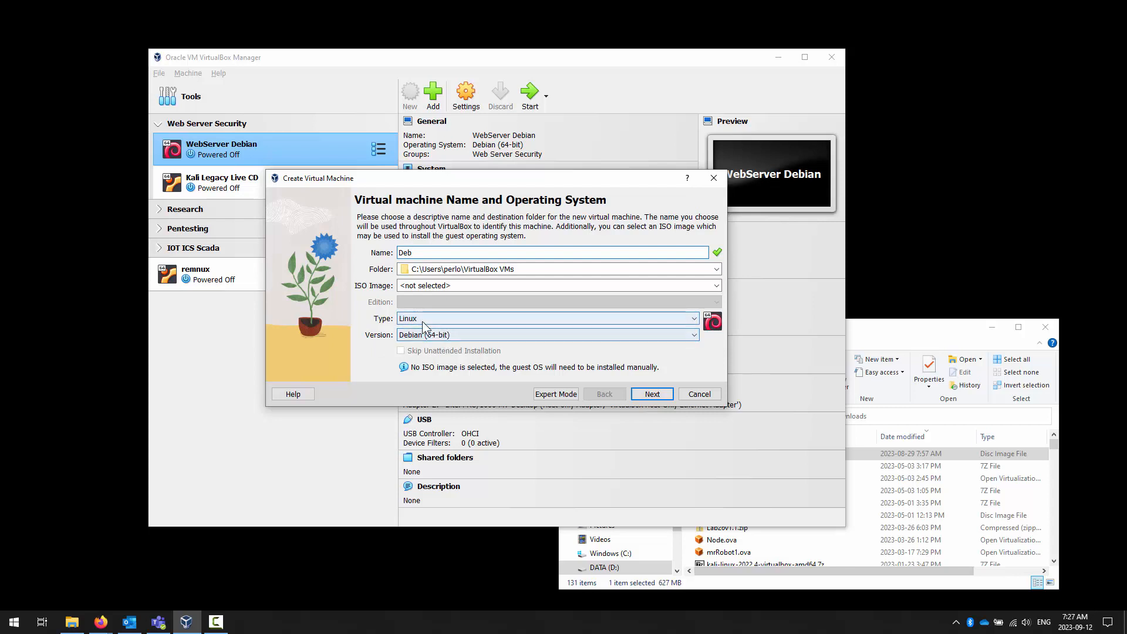
{"action": "type", "text": "i"}
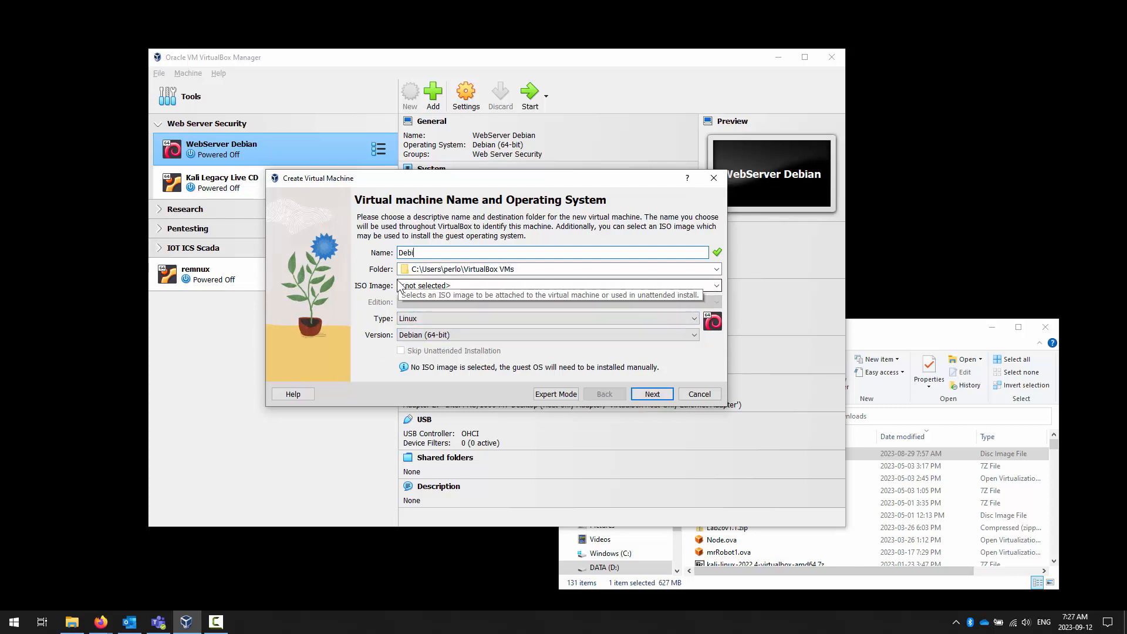
{"action": "type", "text": "an Webserver 2023"}
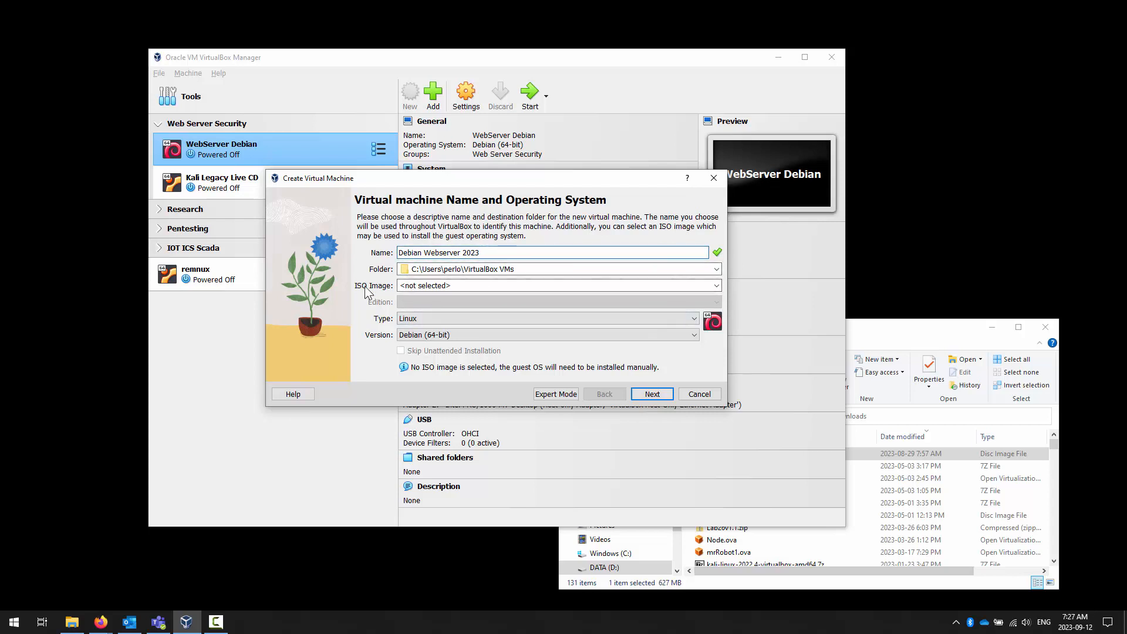
- Select debian-12.1.0-amd64-netinst.iso from the infosec downloads folder on drive D as the machine's ISO image
{"action": "left_click", "coordinate": [906, 329]}
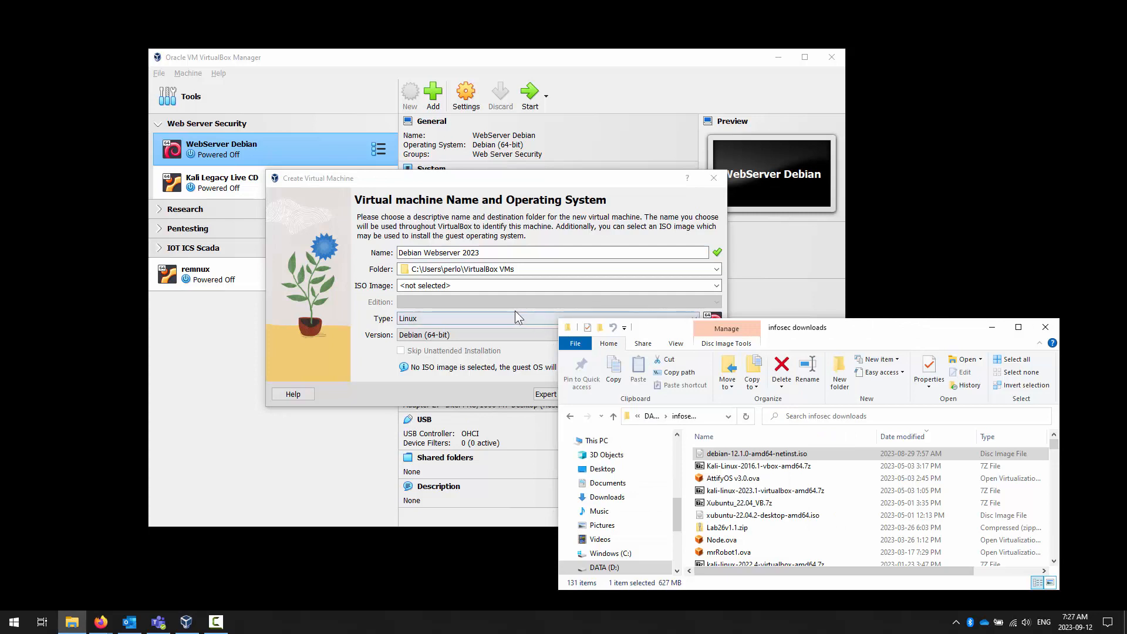
{"action": "left_click", "coordinate": [481, 285]}
{"action": "left_click", "coordinate": [717, 285]}
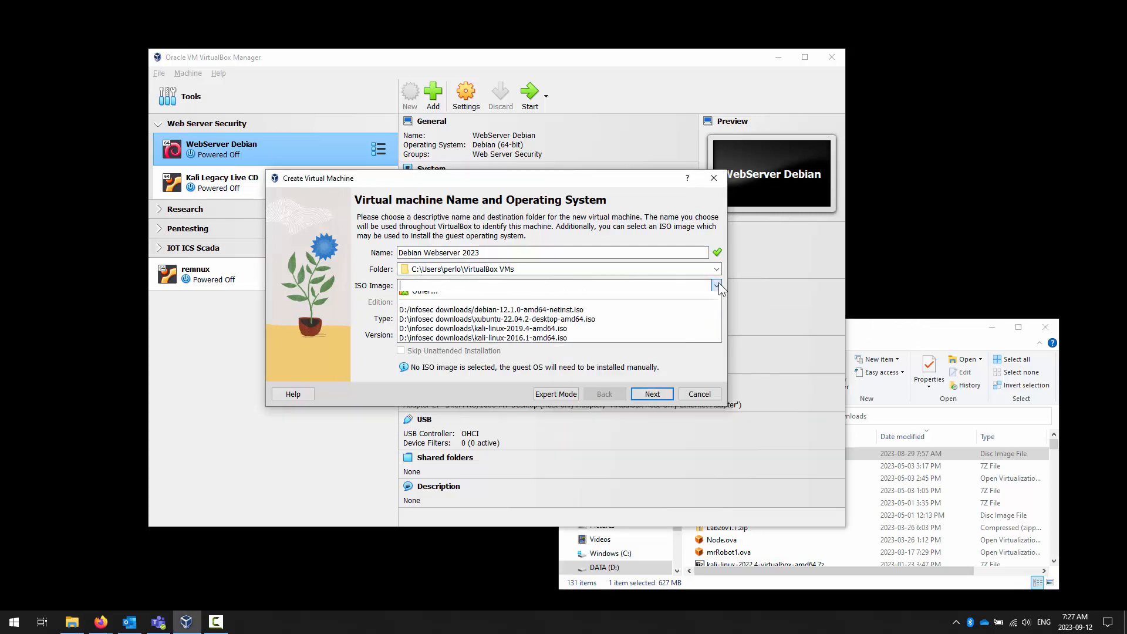
{"action": "left_click", "coordinate": [463, 307]}
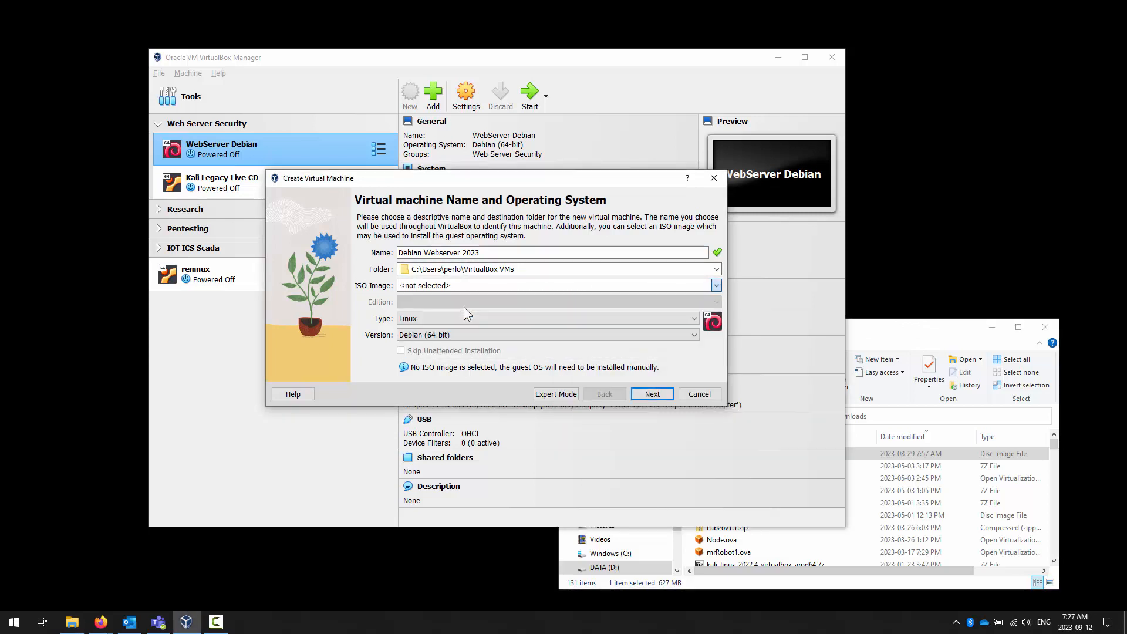
{"action": "left_click", "coordinate": [453, 275]}
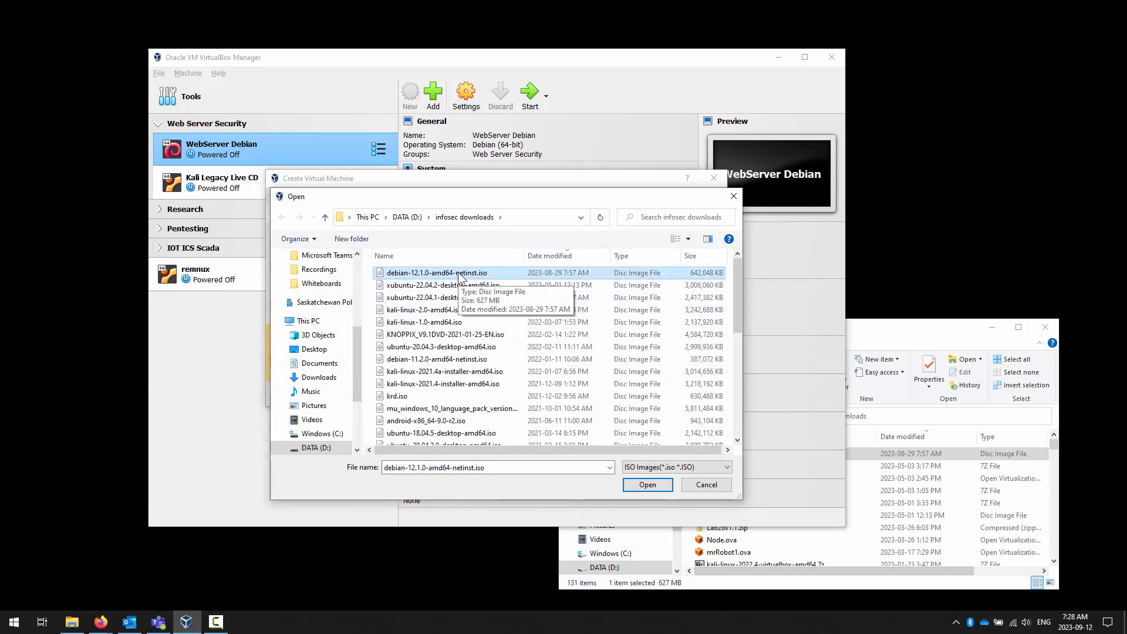
{"action": "left_click", "coordinate": [648, 485]}
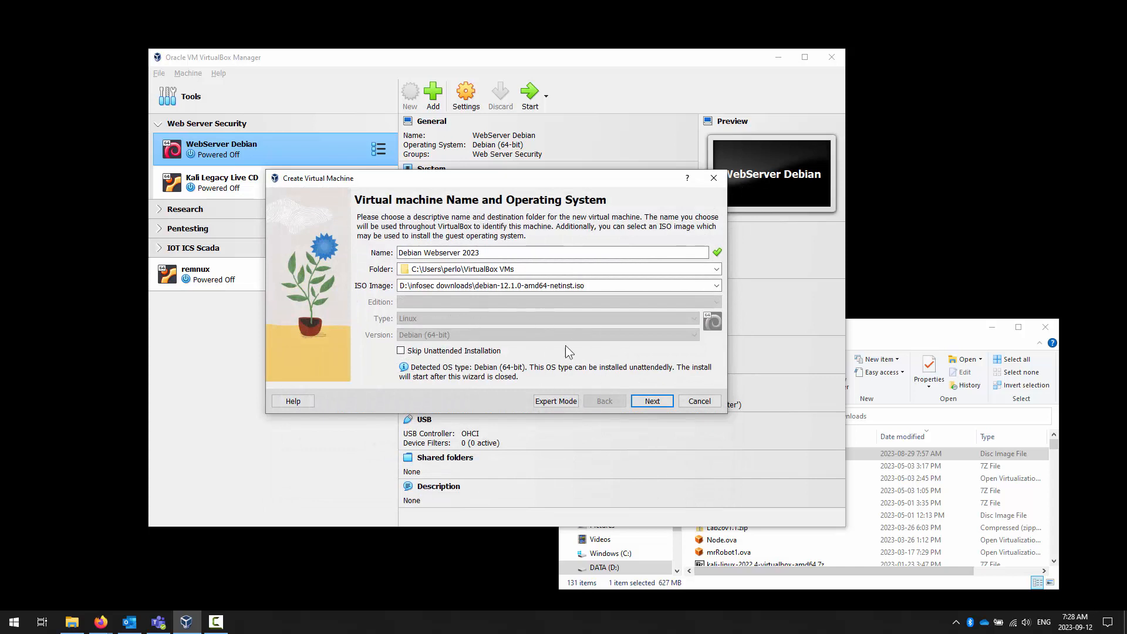
- Skip the unattended installation and accept the defaults of 2048 MB memory, 1 processor and a new 20 GB virtual hard disk
{"action": "left_click", "coordinate": [435, 352]}
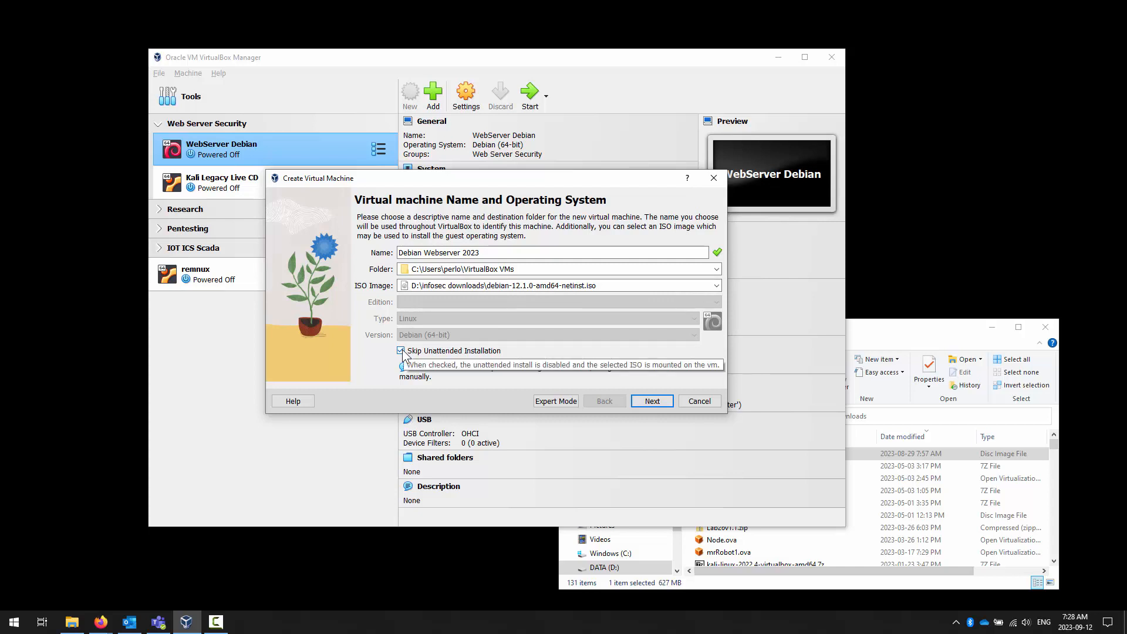
{"action": "left_click", "coordinate": [652, 401]}
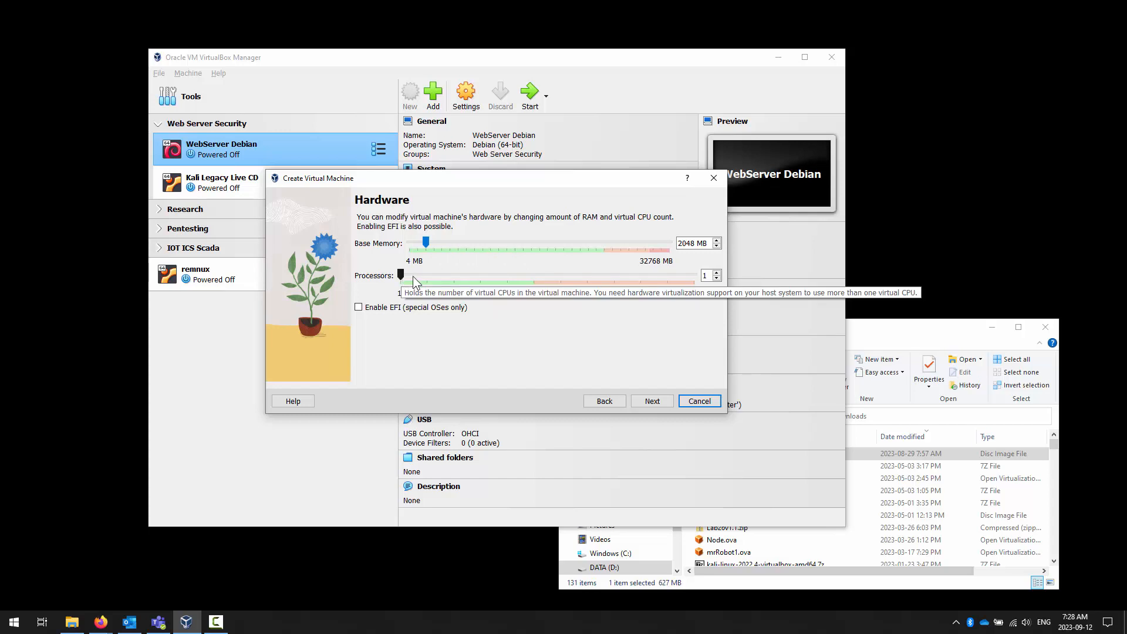
{"action": "left_click", "coordinate": [652, 401]}
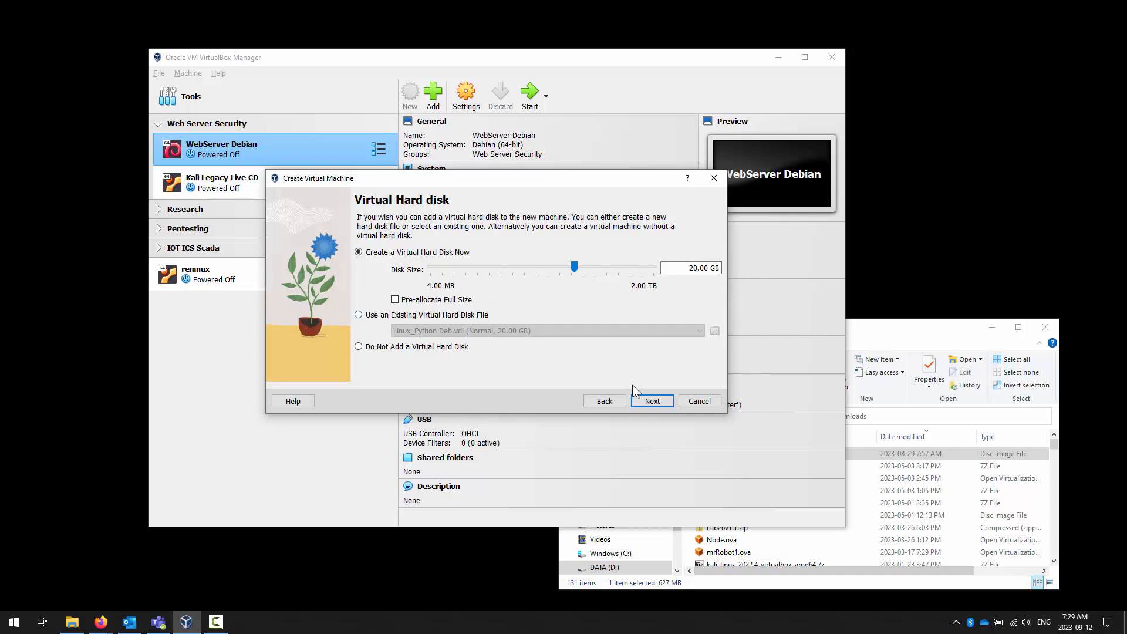
{"action": "left_click", "coordinate": [653, 401]}
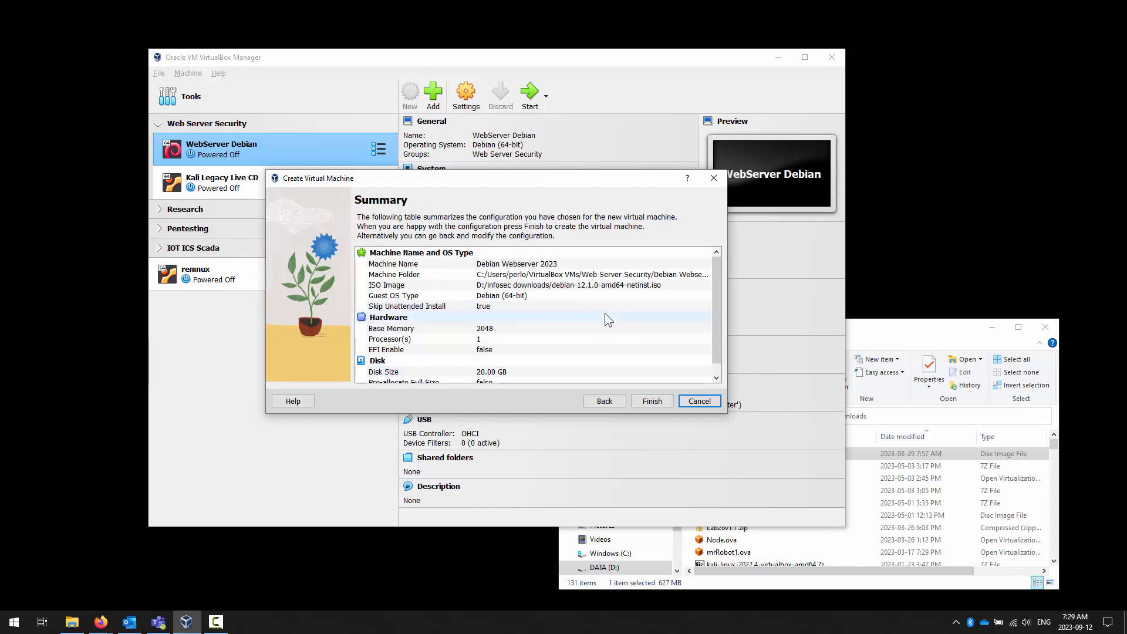
- Review the configuration summary and finish creating the Debian Webserver 2023 virtual machine
{"action": "scroll", "coordinate": [554, 297], "scroll_direction": "down", "scroll_amount": 1}
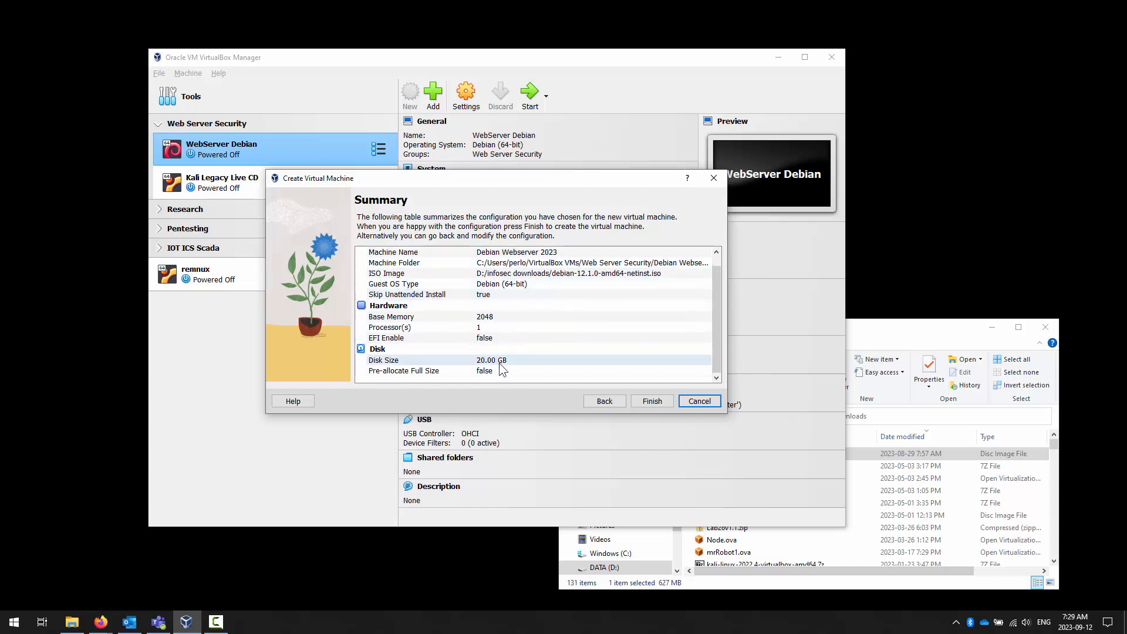
{"action": "scroll", "coordinate": [498, 311], "scroll_direction": "up", "scroll_amount": 1}
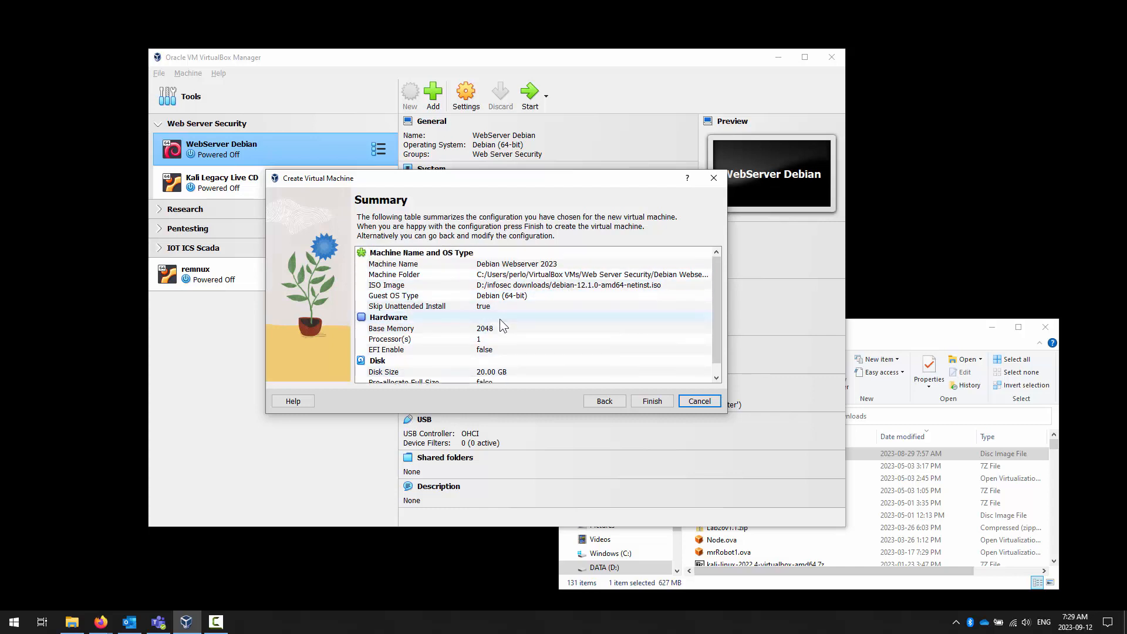
{"action": "left_click", "coordinate": [660, 400]}
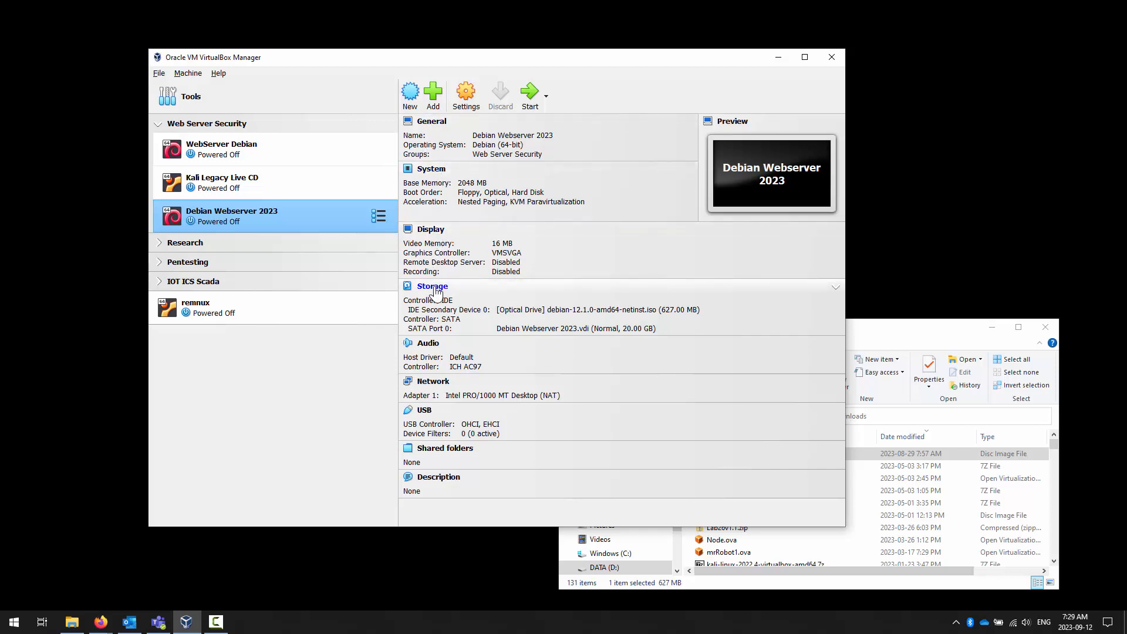
- View the Adapter 1 network settings of Debian Webserver 2023 and close them without saving
{"action": "left_click", "coordinate": [433, 384]}
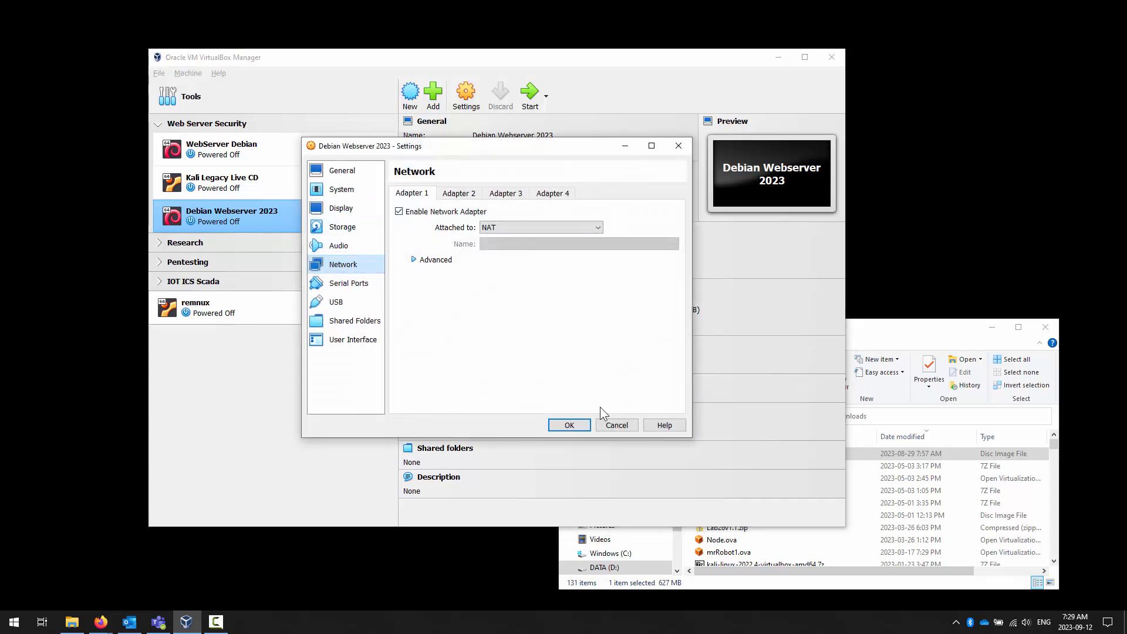
{"action": "left_click", "coordinate": [616, 425]}
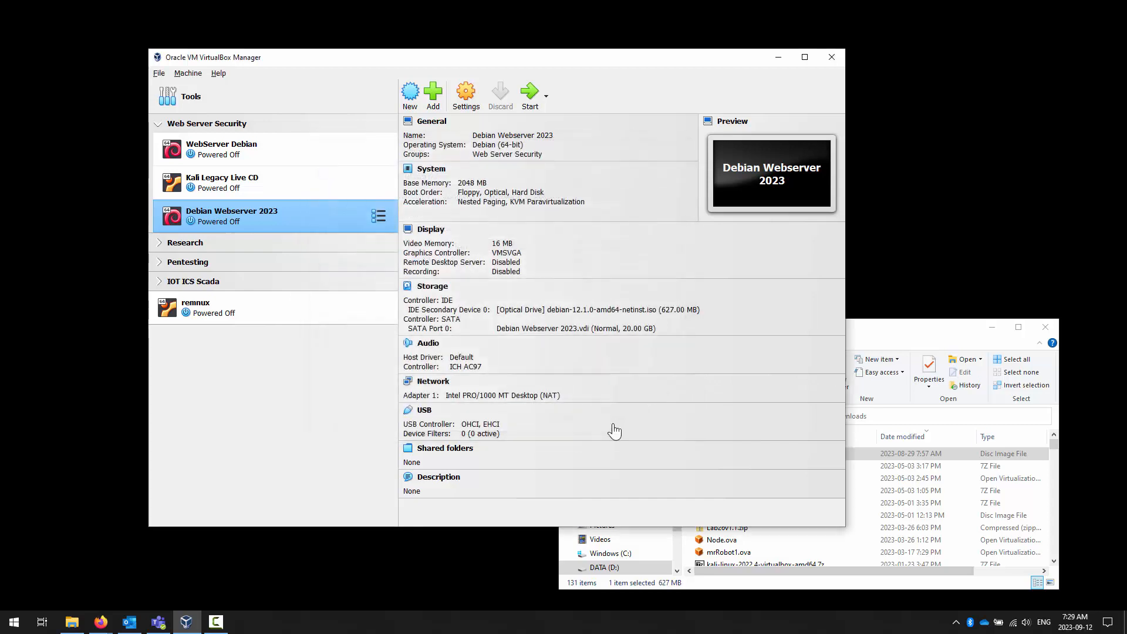
{"action": "left_click", "coordinate": [433, 383]}
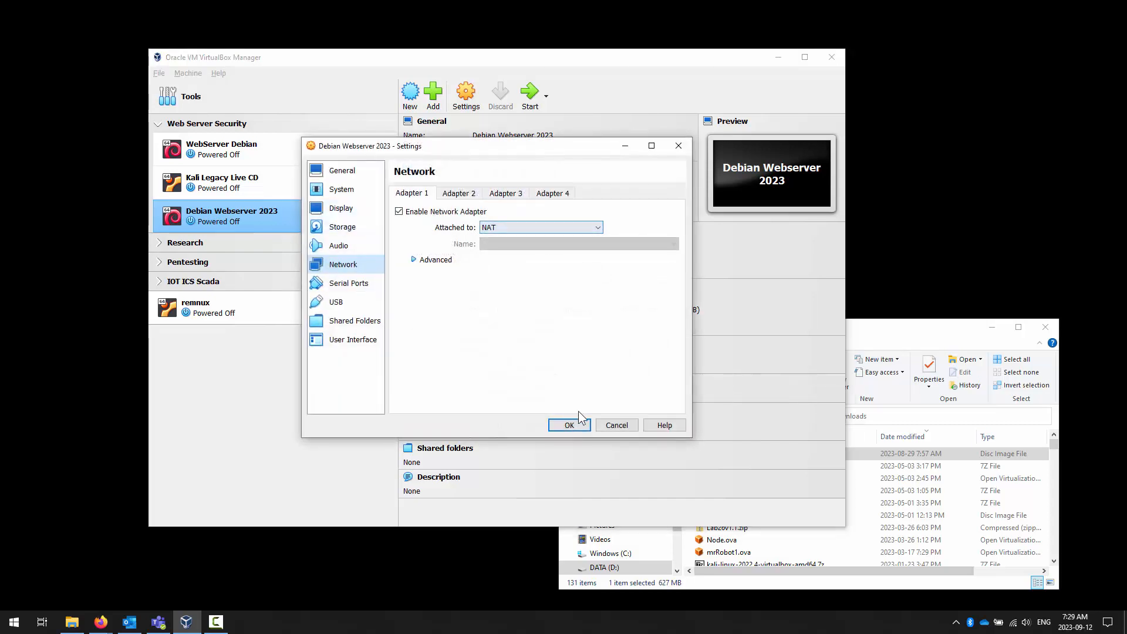
{"action": "left_click", "coordinate": [618, 426]}
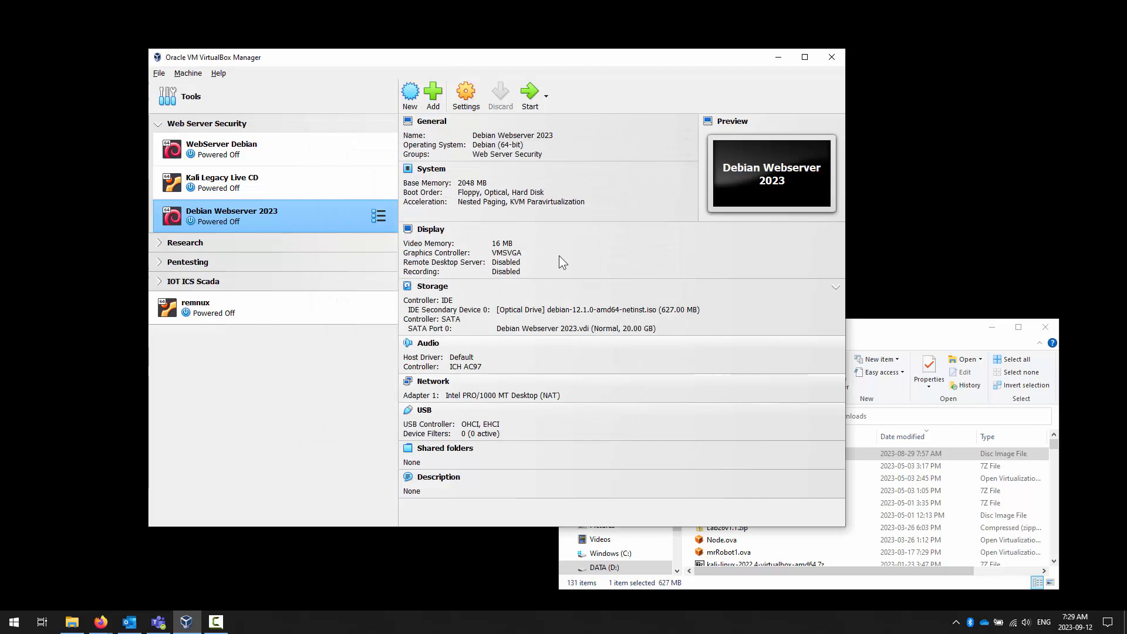
- Open the settings of Debian Webserver 2023 and examine its general, network and system options, including motherboard and processor
{"action": "left_click", "coordinate": [471, 104]}
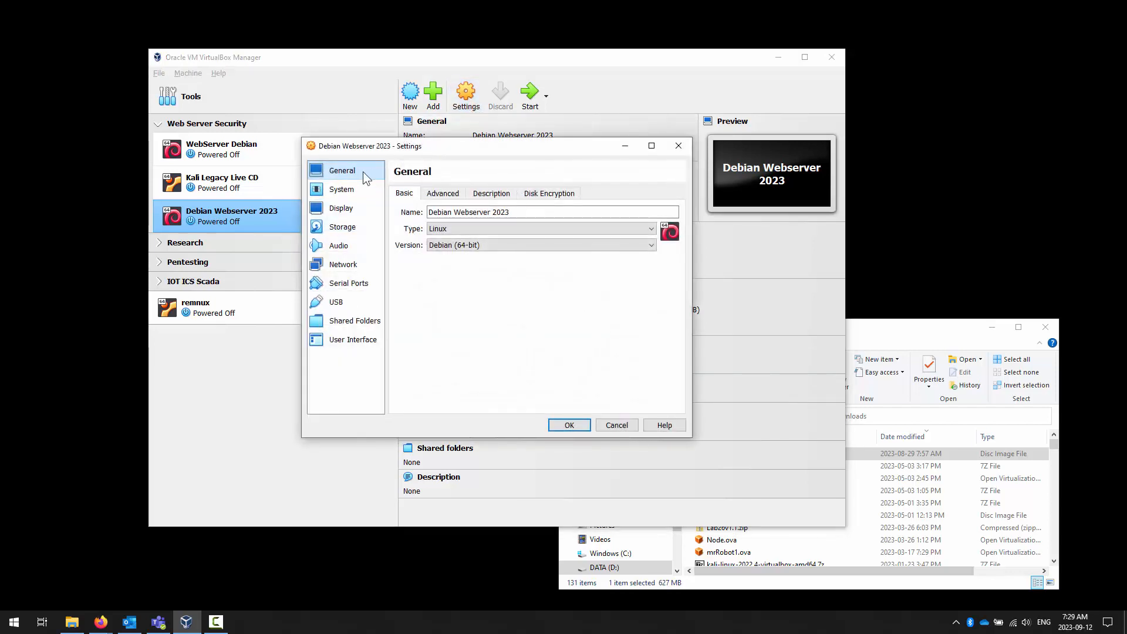
{"action": "left_click", "coordinate": [345, 265]}
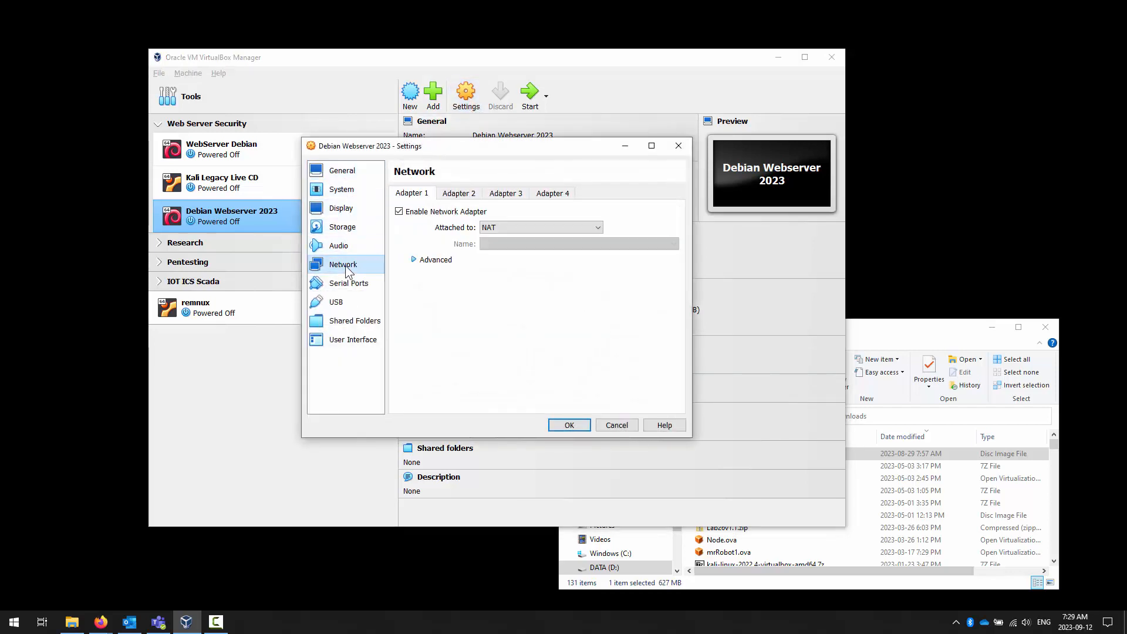
{"action": "left_click", "coordinate": [345, 173]}
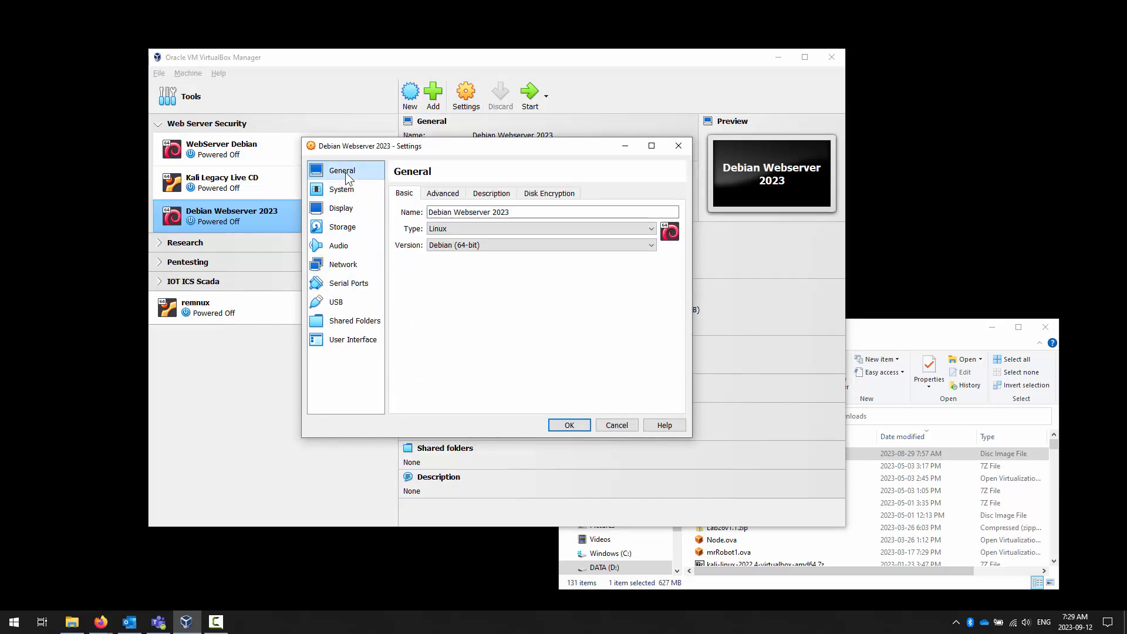
{"action": "left_click", "coordinate": [344, 189]}
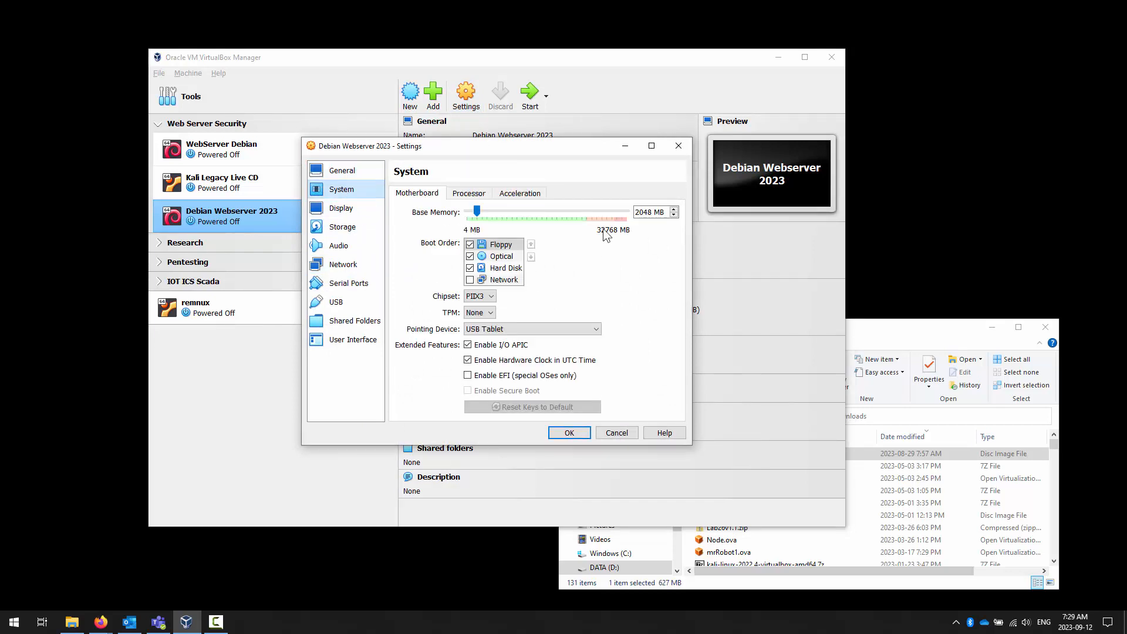
{"action": "left_click", "coordinate": [477, 198]}
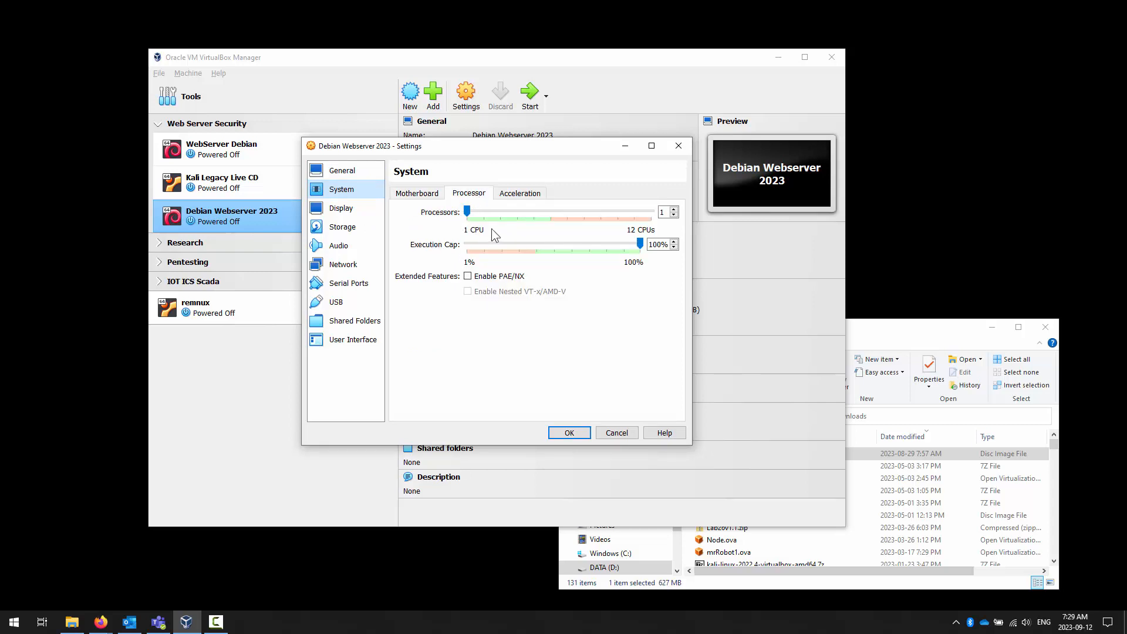
{"action": "left_click", "coordinate": [421, 195]}
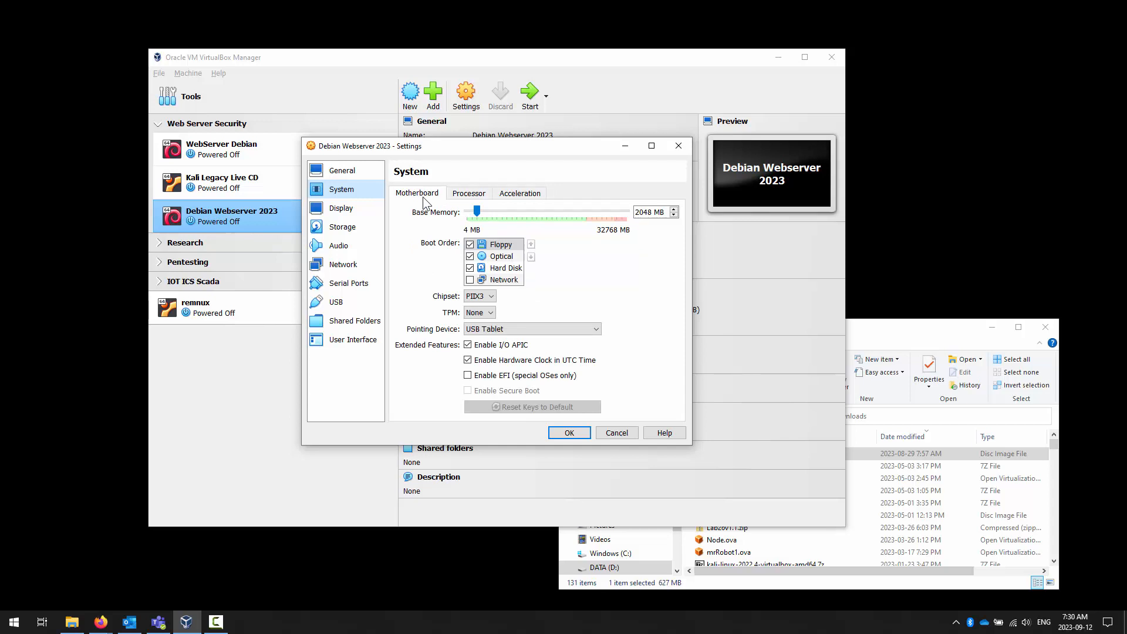
{"action": "left_click", "coordinate": [458, 197]}
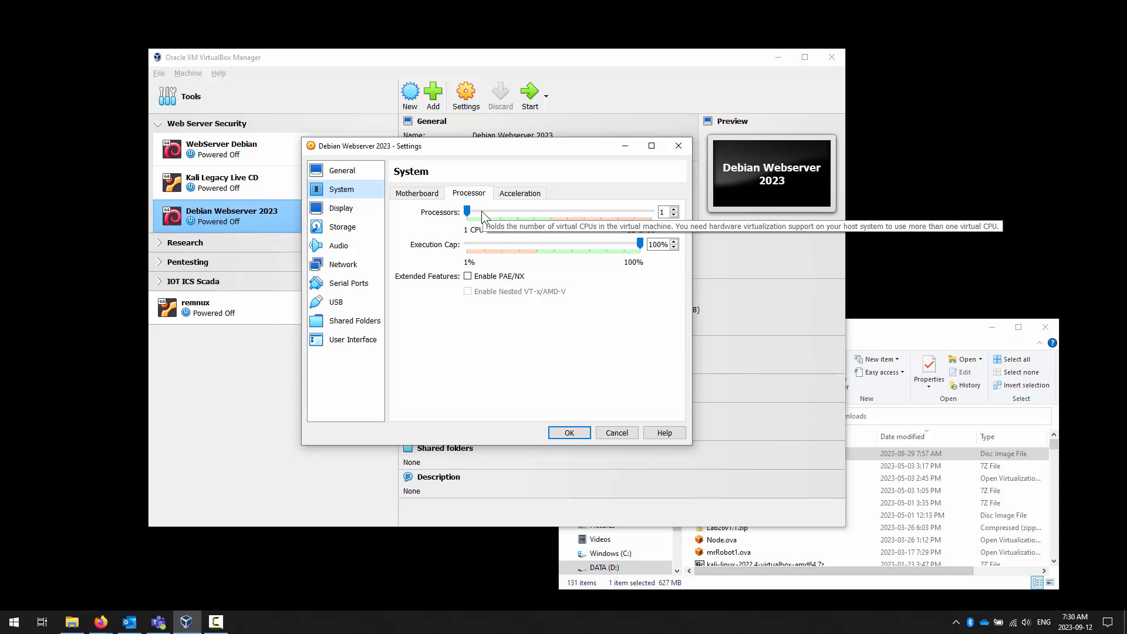
{"action": "left_click", "coordinate": [423, 196]}
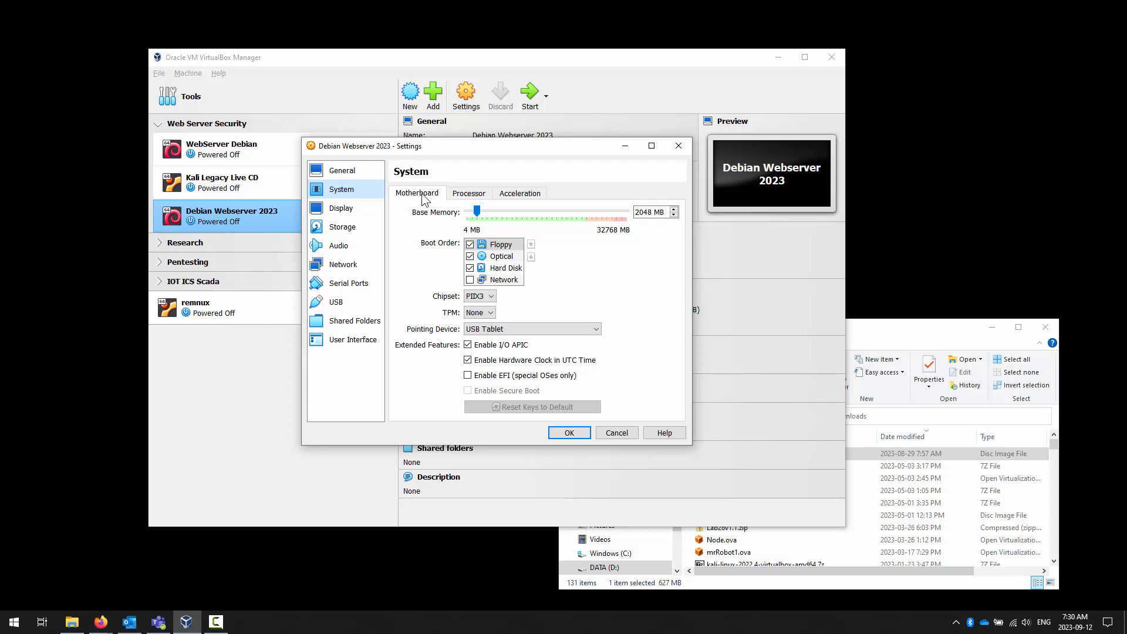
- Examine the machine's display, storage and audio settings, including the attached Debian ISO in the optical drive
{"action": "left_click", "coordinate": [346, 213]}
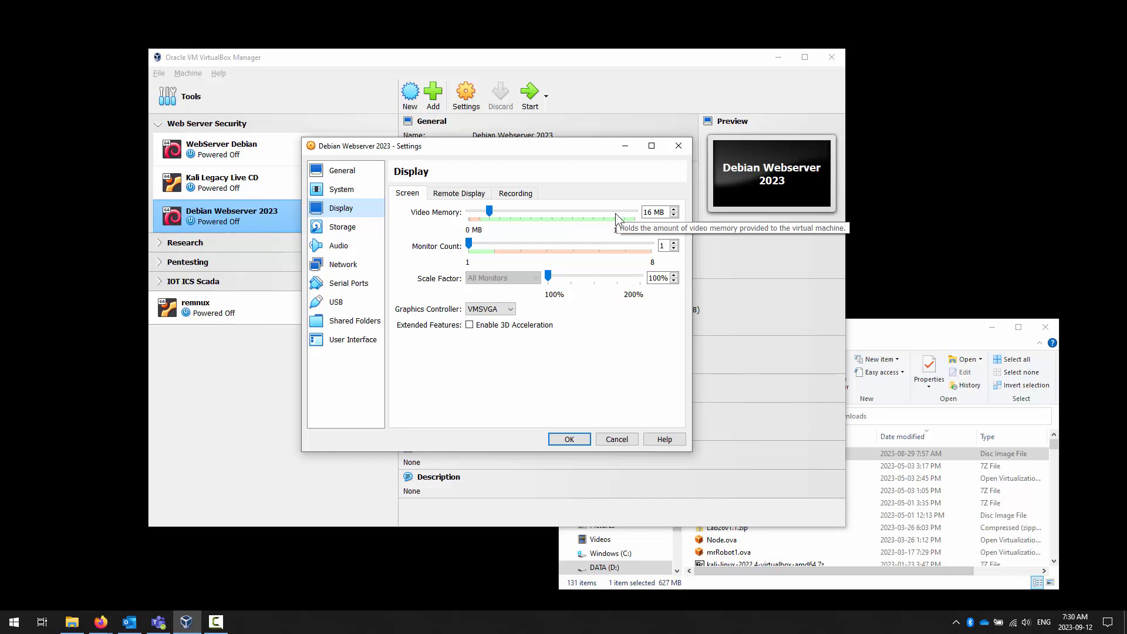
{"action": "left_click", "coordinate": [345, 228]}
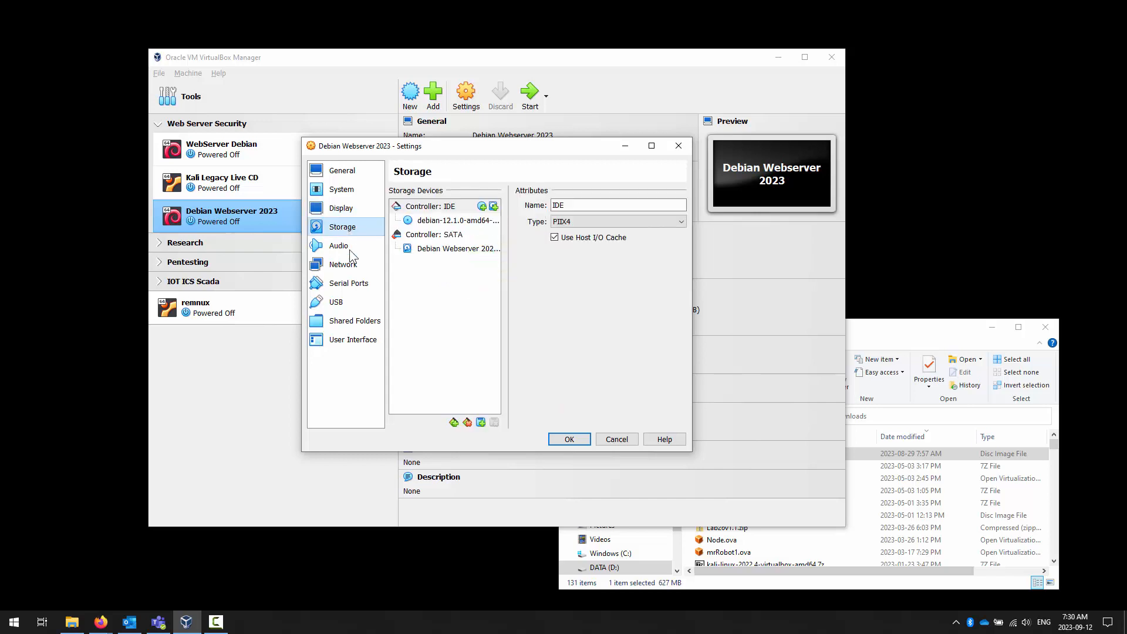
{"action": "left_click", "coordinate": [472, 223]}
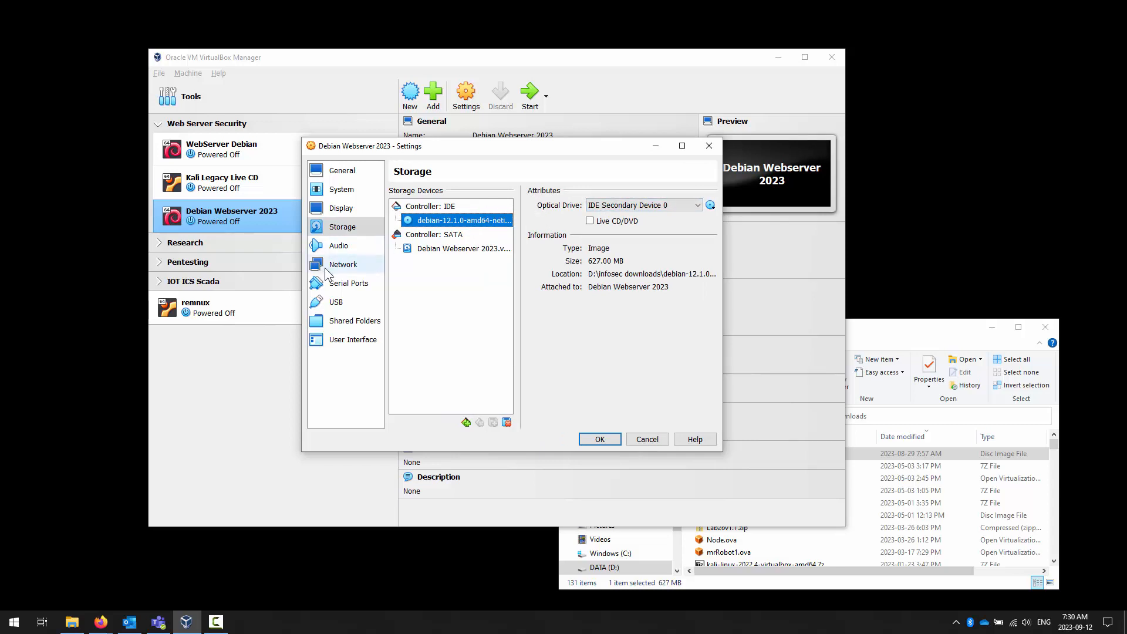
{"action": "left_click", "coordinate": [337, 246]}
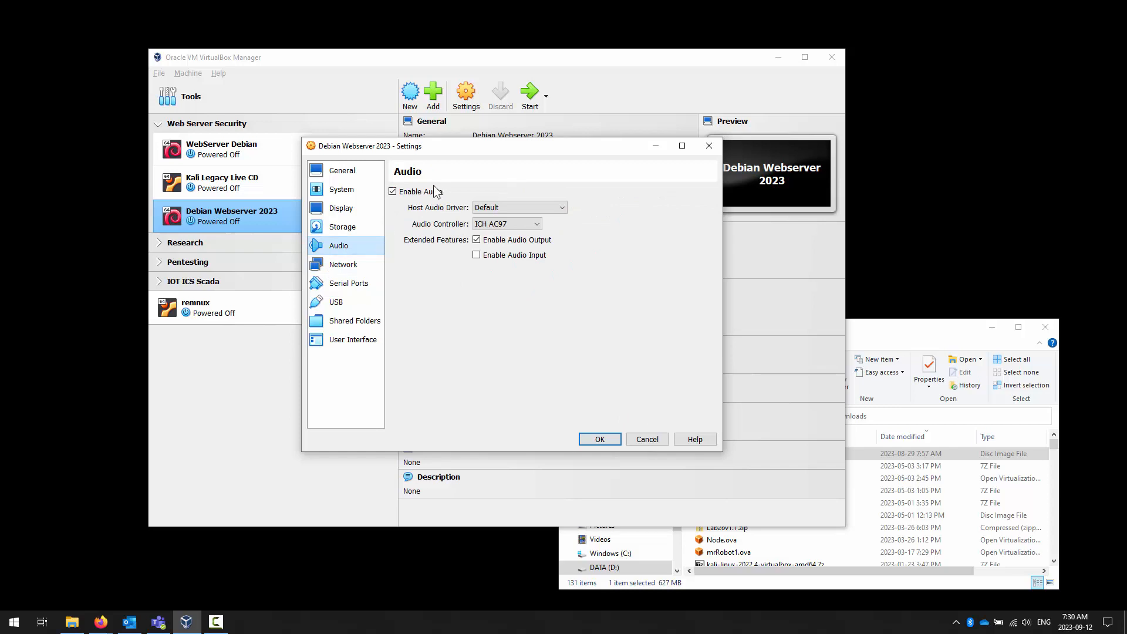
- Enable network Adapter 2 as a Host-only Adapter on VirtualBox Host-Only Ethernet Adapter with promiscuous mode Allow All, and save the settings
{"action": "left_click", "coordinate": [343, 265]}
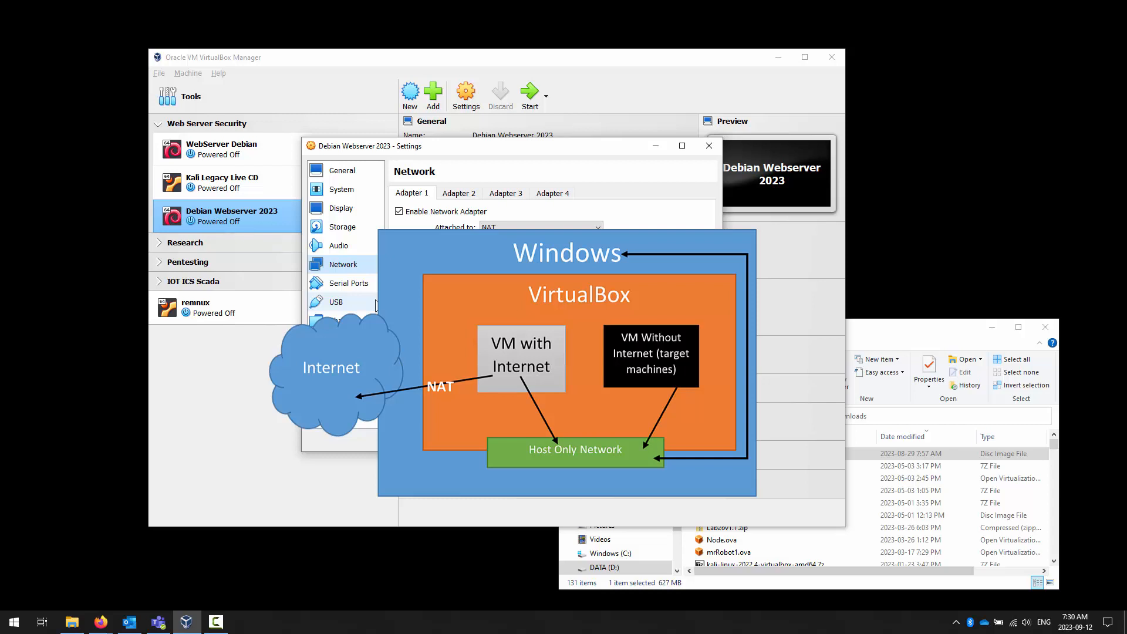
{"action": "left_click", "coordinate": [467, 196]}
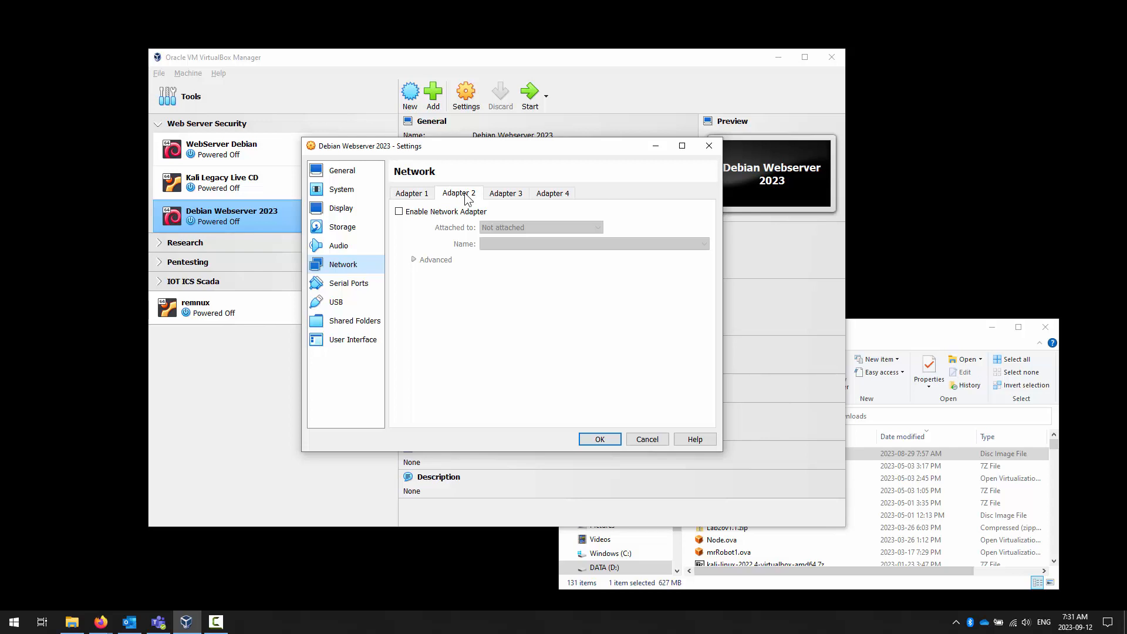
{"action": "left_click", "coordinate": [400, 214]}
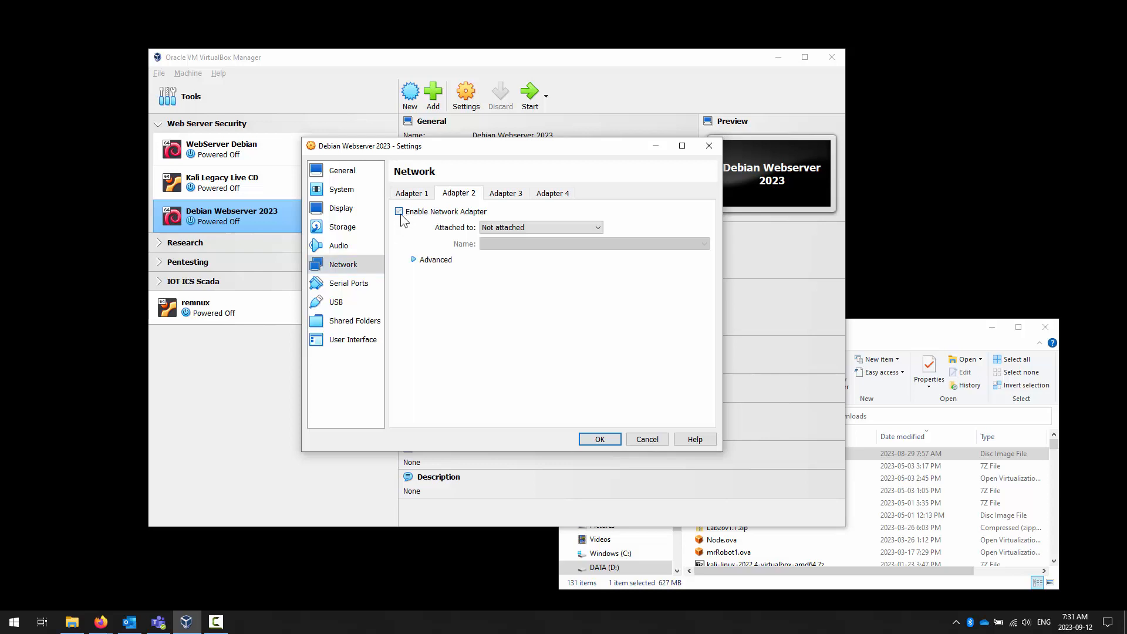
{"action": "left_click", "coordinate": [517, 229]}
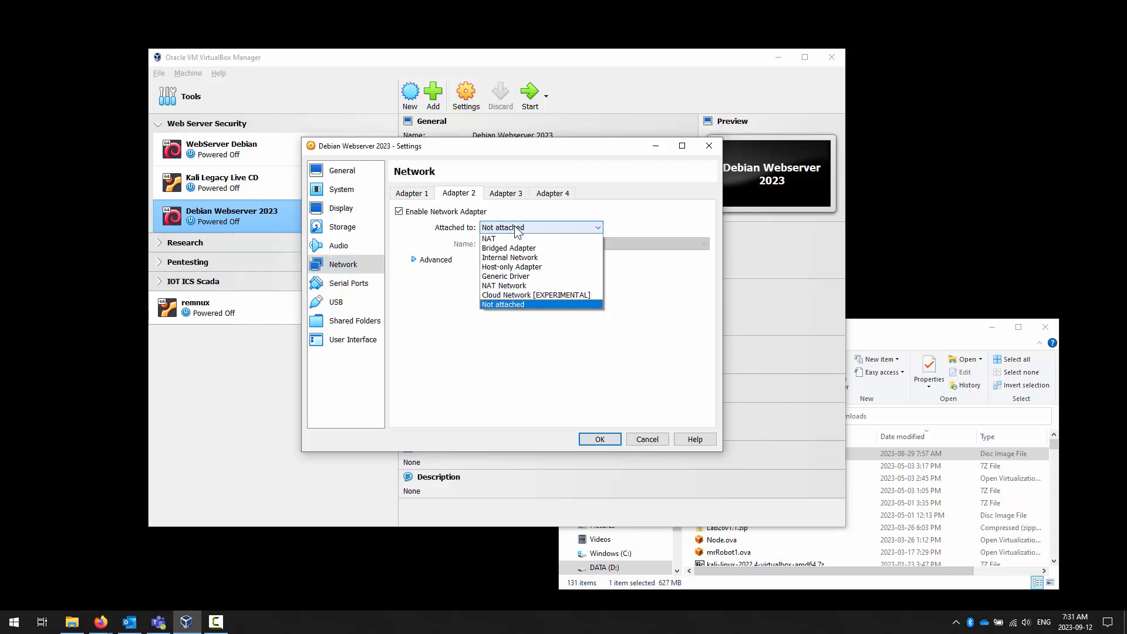
{"action": "left_click", "coordinate": [522, 267]}
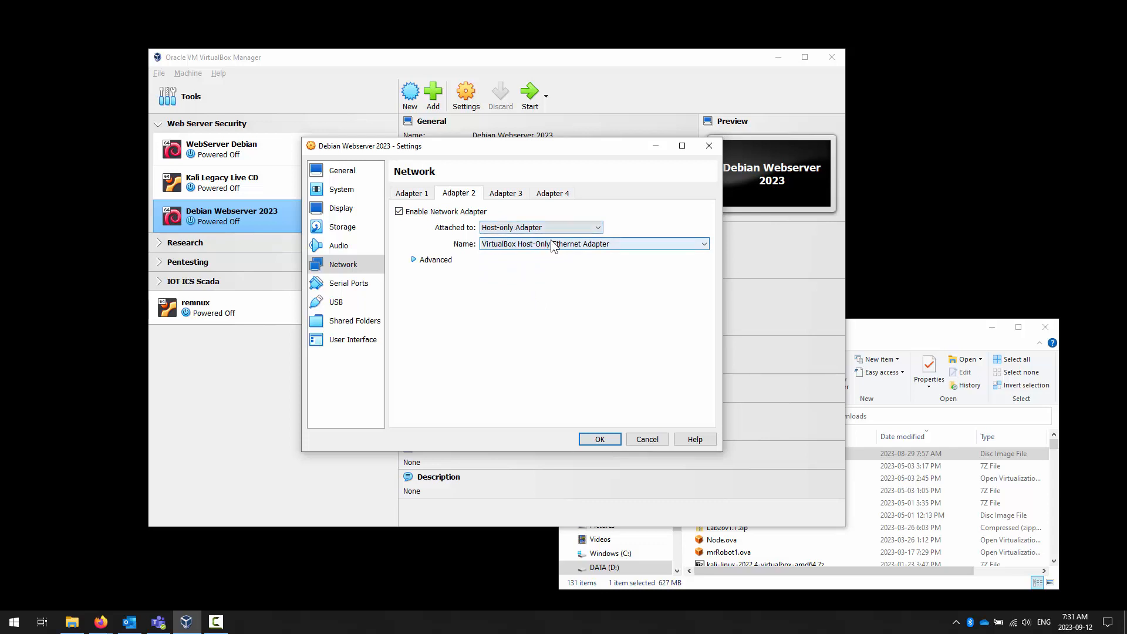
{"action": "left_click", "coordinate": [433, 261]}
{"action": "left_click", "coordinate": [504, 294]}
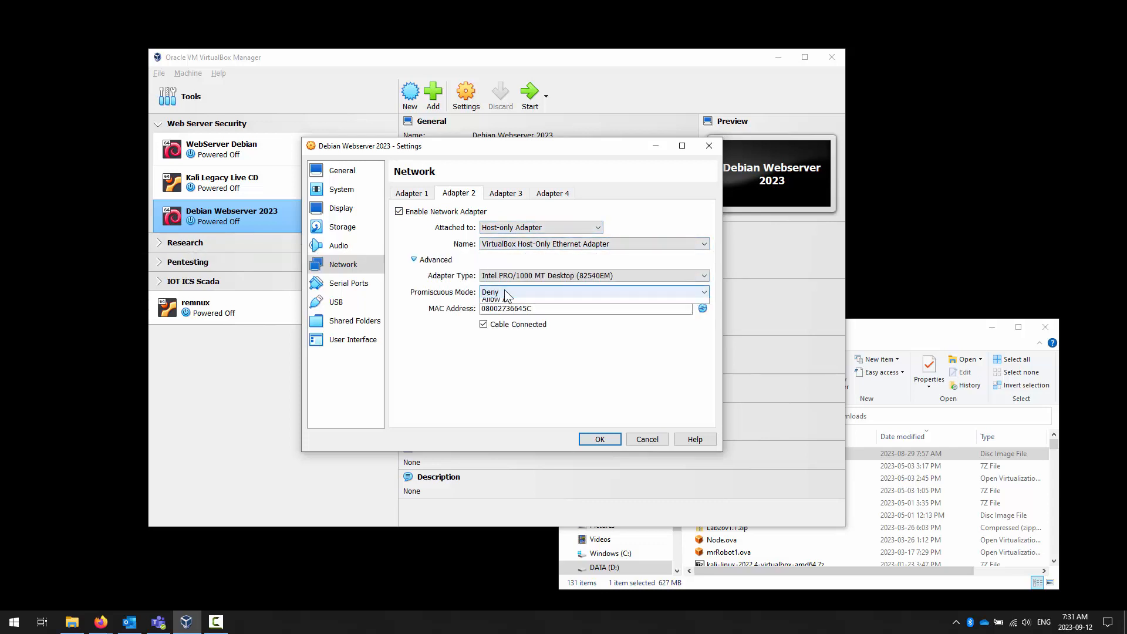
{"action": "left_click", "coordinate": [507, 320]}
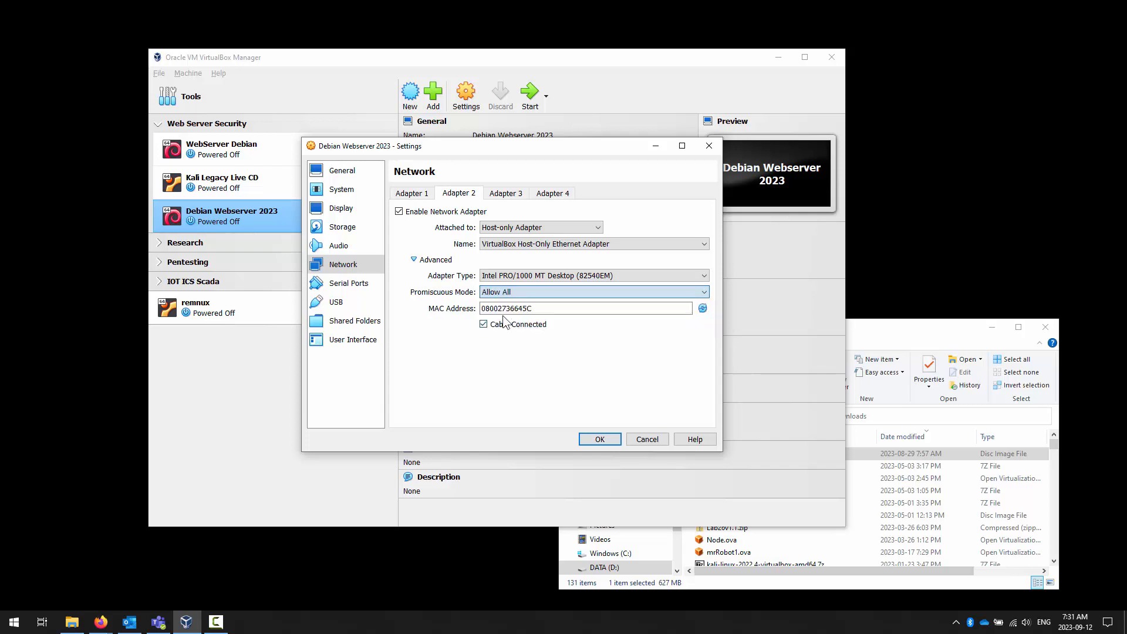
{"action": "left_click", "coordinate": [599, 439]}
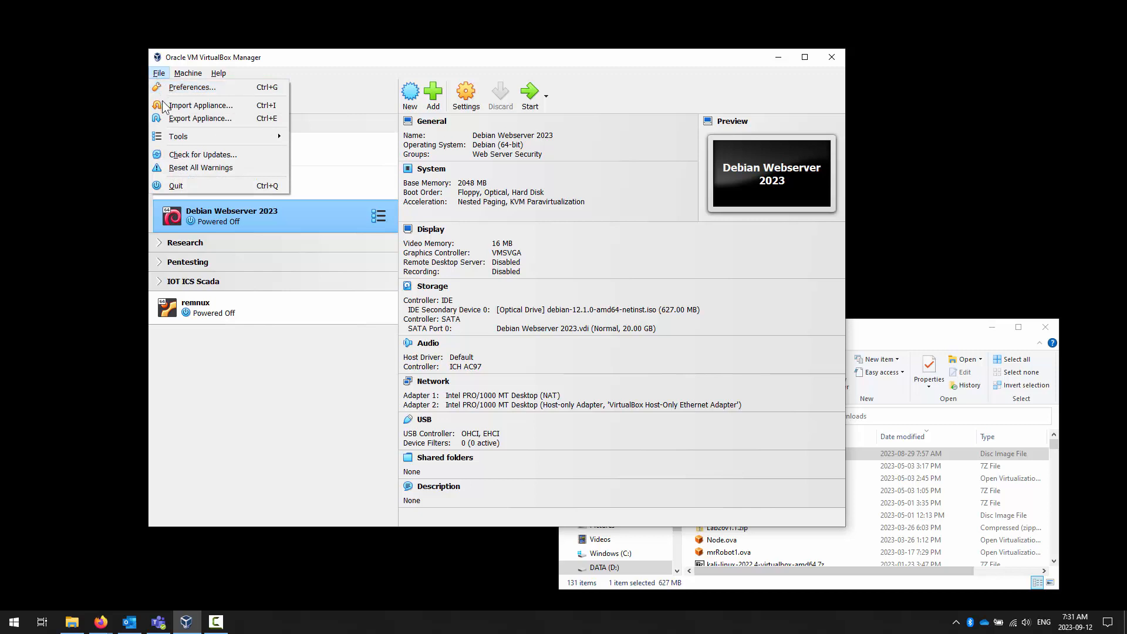
- Open the Network Manager and view the adapter and DHCP server settings of the VirtualBox Host-Only Ethernet Adapter
{"action": "mouse_move", "coordinate": [189, 75]}
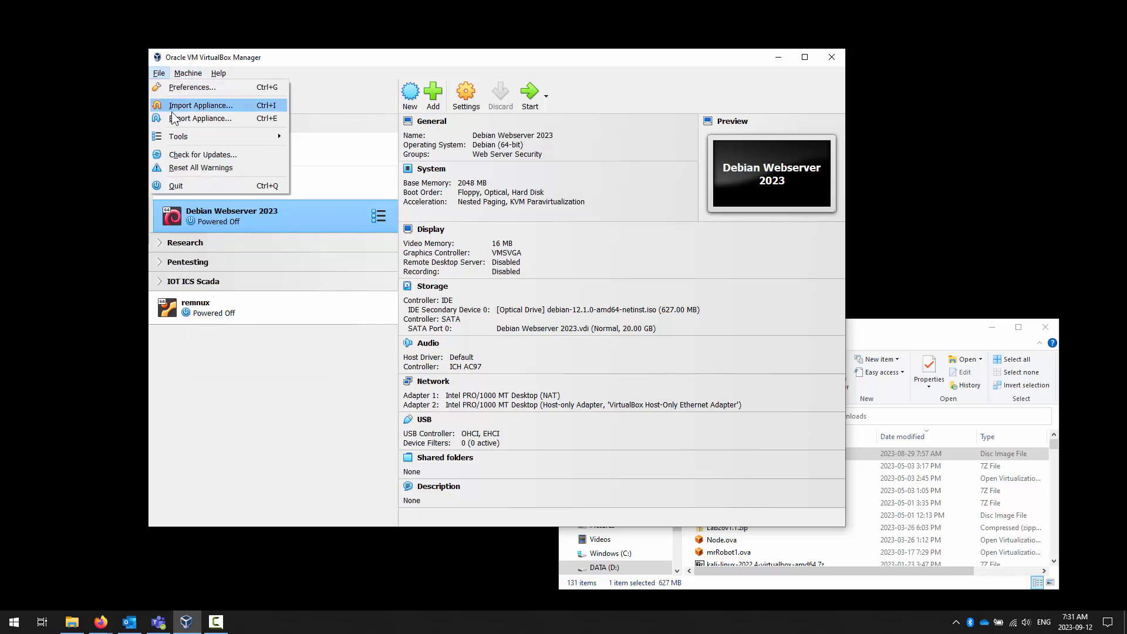
{"action": "mouse_move", "coordinate": [185, 139]}
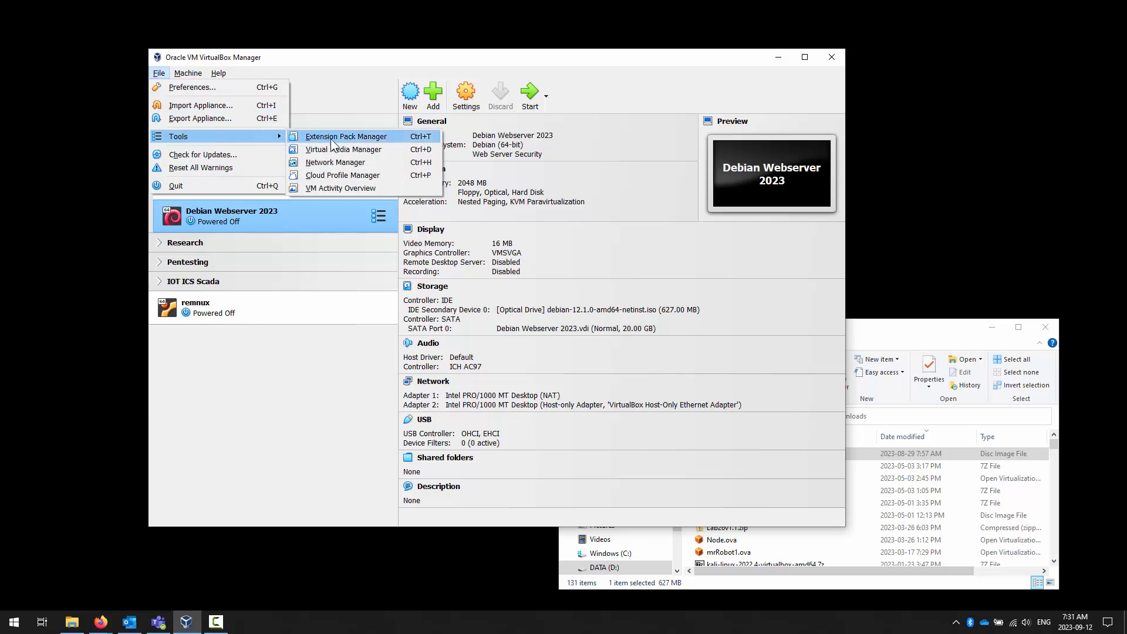
{"action": "left_click", "coordinate": [341, 163]}
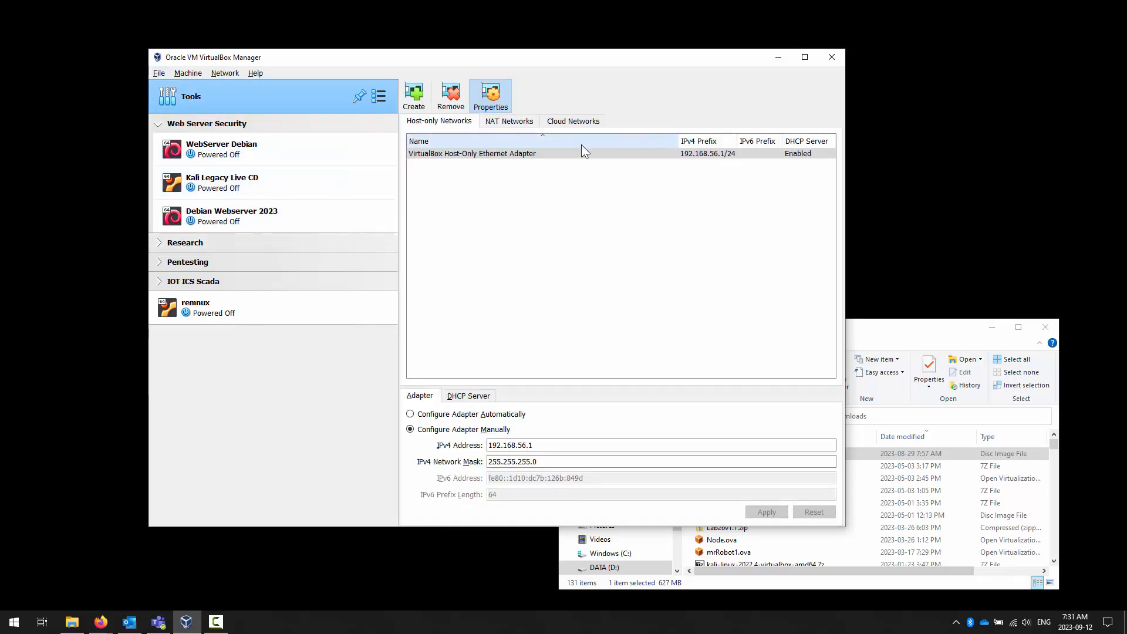
{"action": "left_click", "coordinate": [470, 154]}
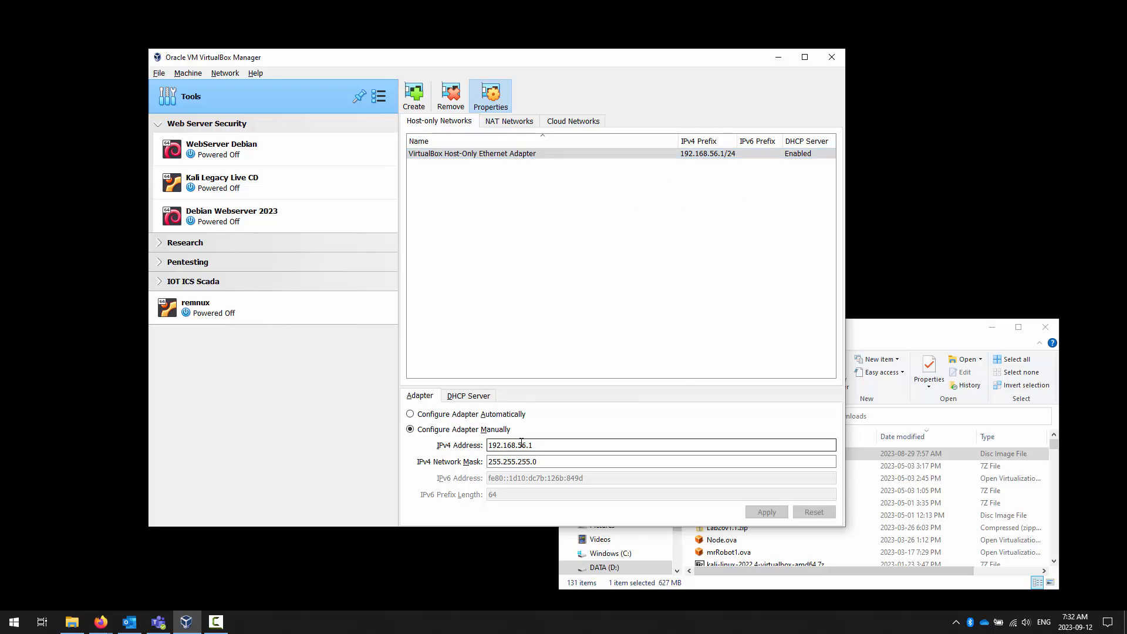
{"action": "left_click", "coordinate": [473, 399]}
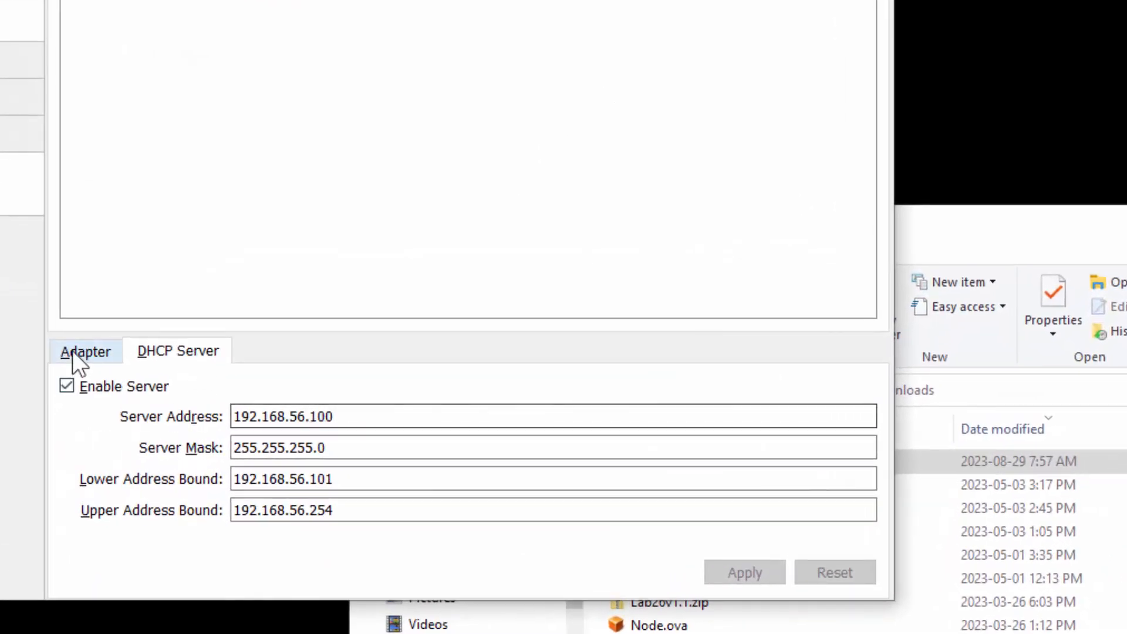
- Compare the third octet of the host-only adapter's IPv4 address with that of the DHCP server address and its address bounds
{"action": "left_click", "coordinate": [72, 350]}
{"action": "double_click", "coordinate": [281, 446]}
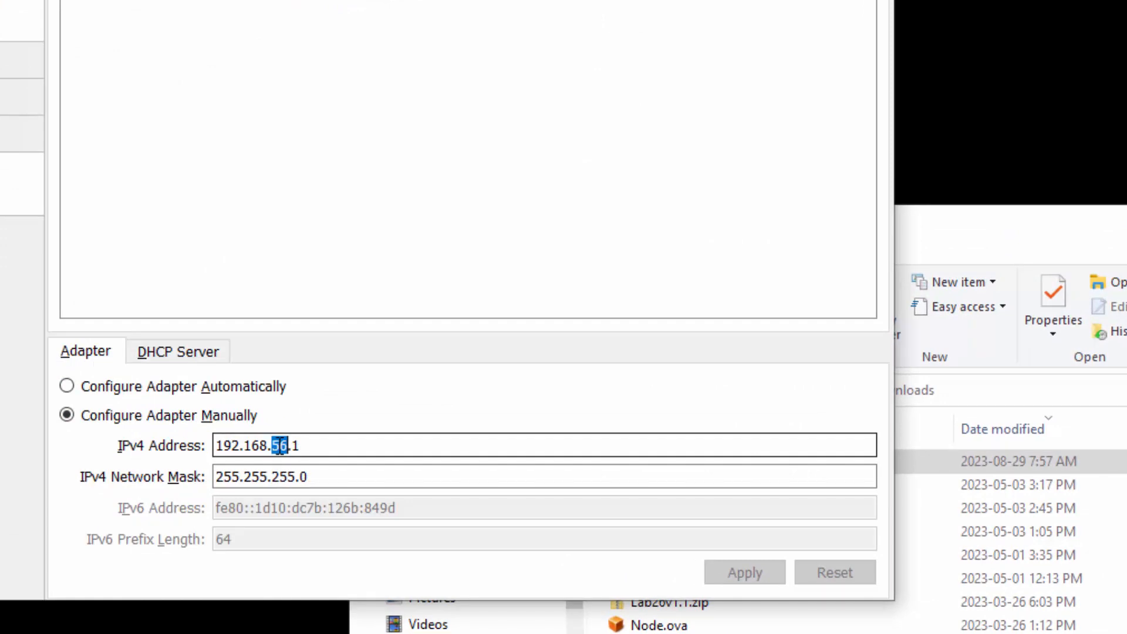
{"action": "left_click", "coordinate": [172, 350]}
{"action": "left_click", "coordinate": [297, 416]}
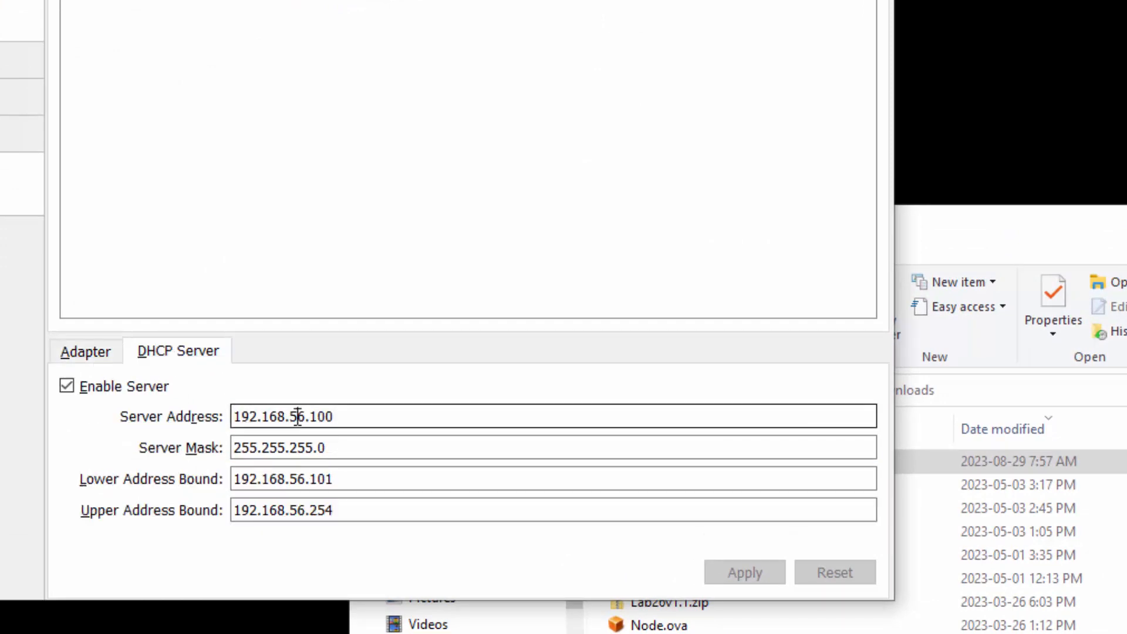
{"action": "double_click", "coordinate": [297, 415]}
{"action": "left_click", "coordinate": [306, 476]}
{"action": "double_click", "coordinate": [297, 478]}
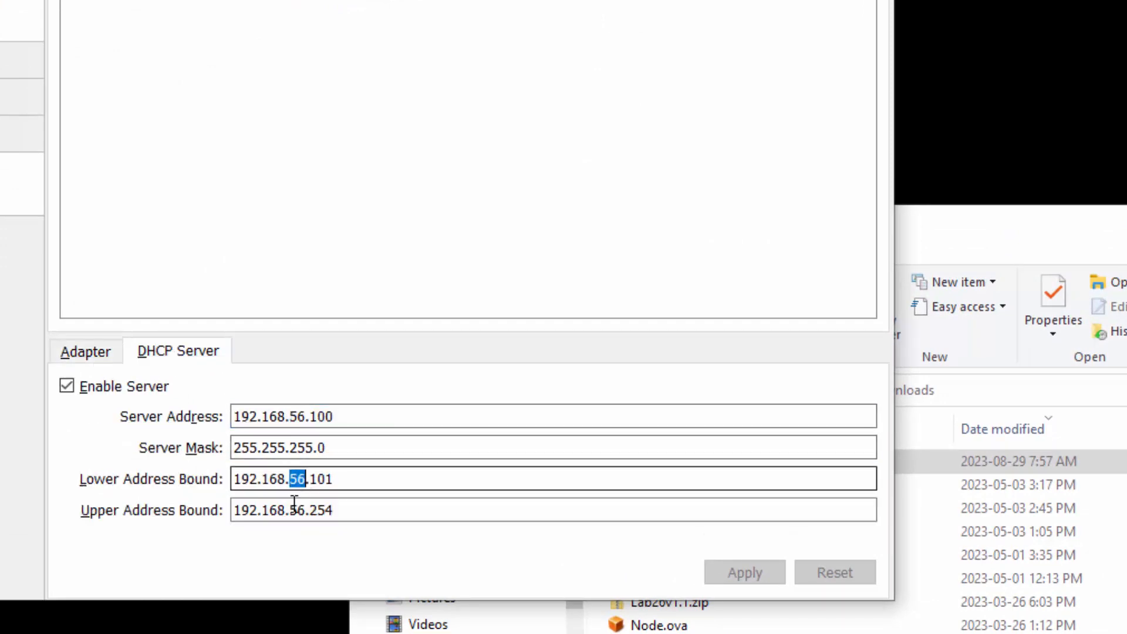
{"action": "left_click", "coordinate": [296, 508]}
{"action": "double_click", "coordinate": [297, 510]}
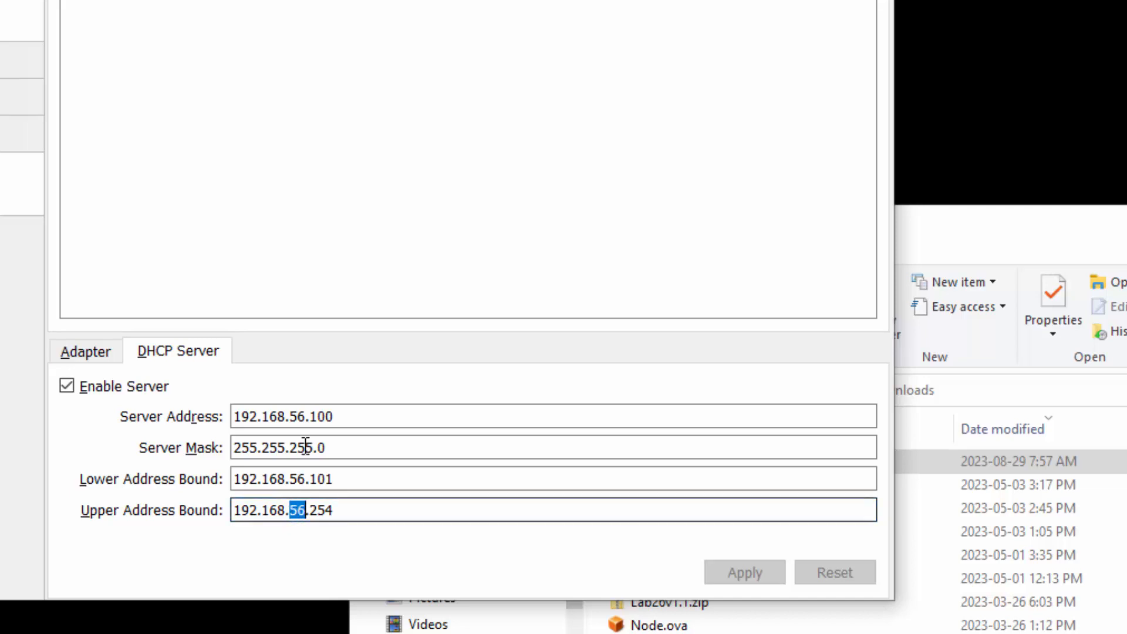
- Examine the last octet of the DHCP server address and of the lower and upper address bounds
{"action": "left_click", "coordinate": [311, 415]}
{"action": "double_click", "coordinate": [322, 416]}
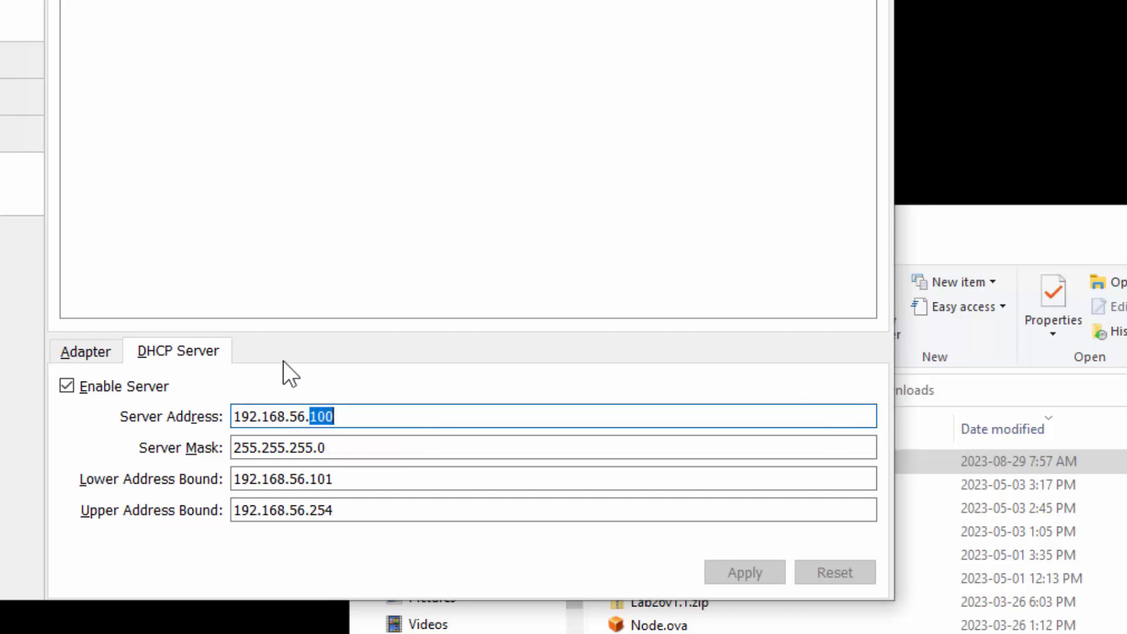
{"action": "left_click", "coordinate": [320, 478]}
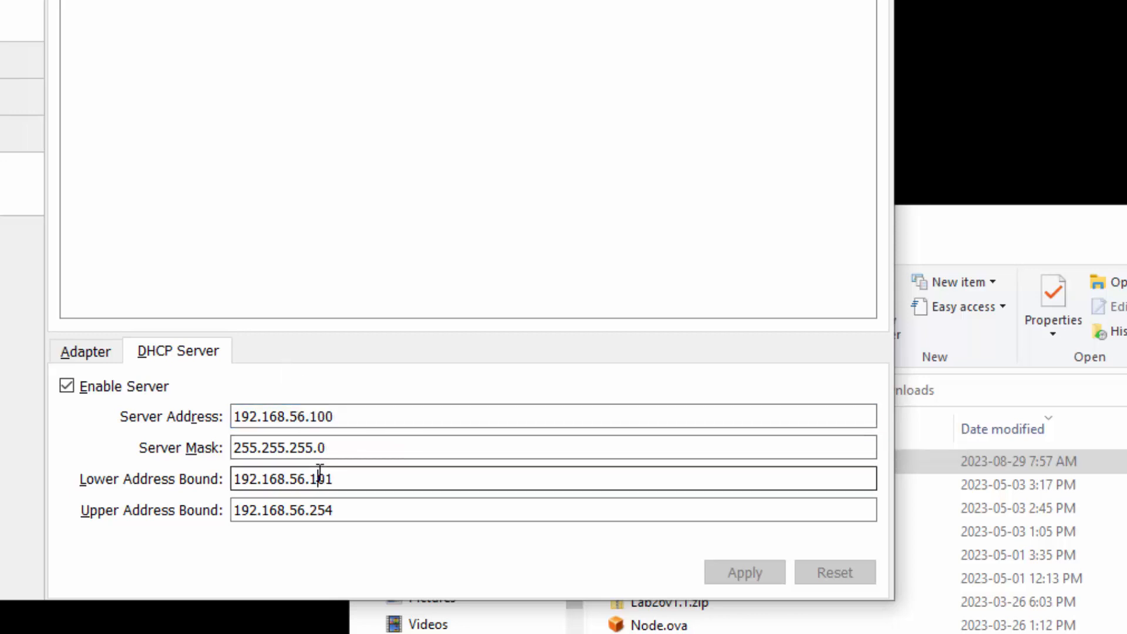
{"action": "double_click", "coordinate": [320, 478]}
{"action": "double_click", "coordinate": [324, 510]}
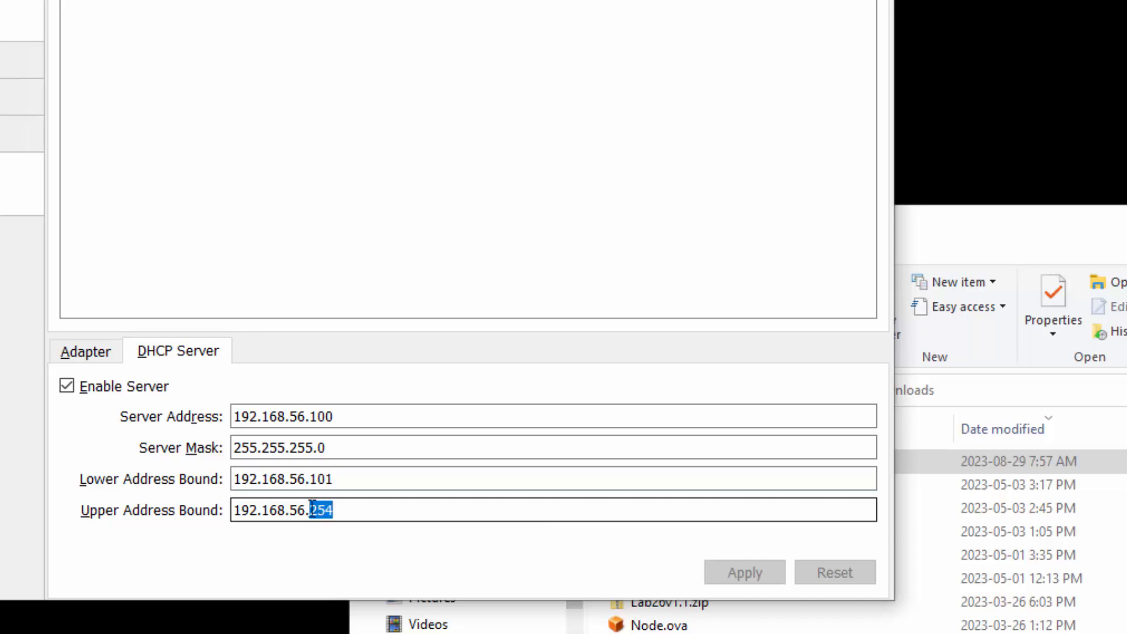
{"action": "left_click", "coordinate": [313, 416]}
{"action": "double_click", "coordinate": [319, 416]}
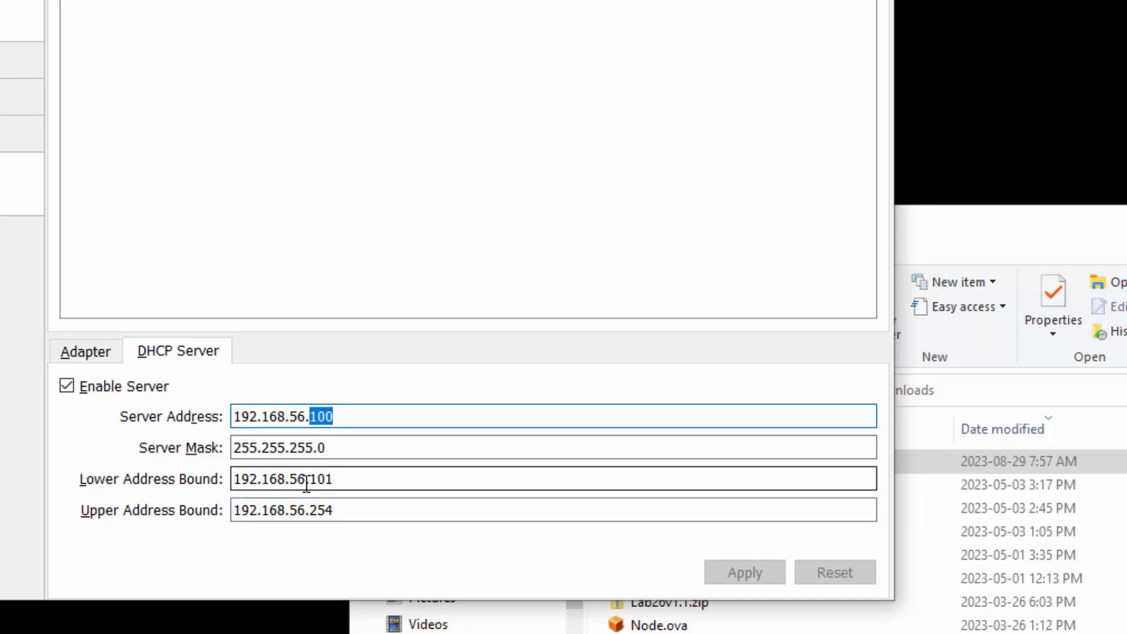
{"action": "double_click", "coordinate": [319, 479]}
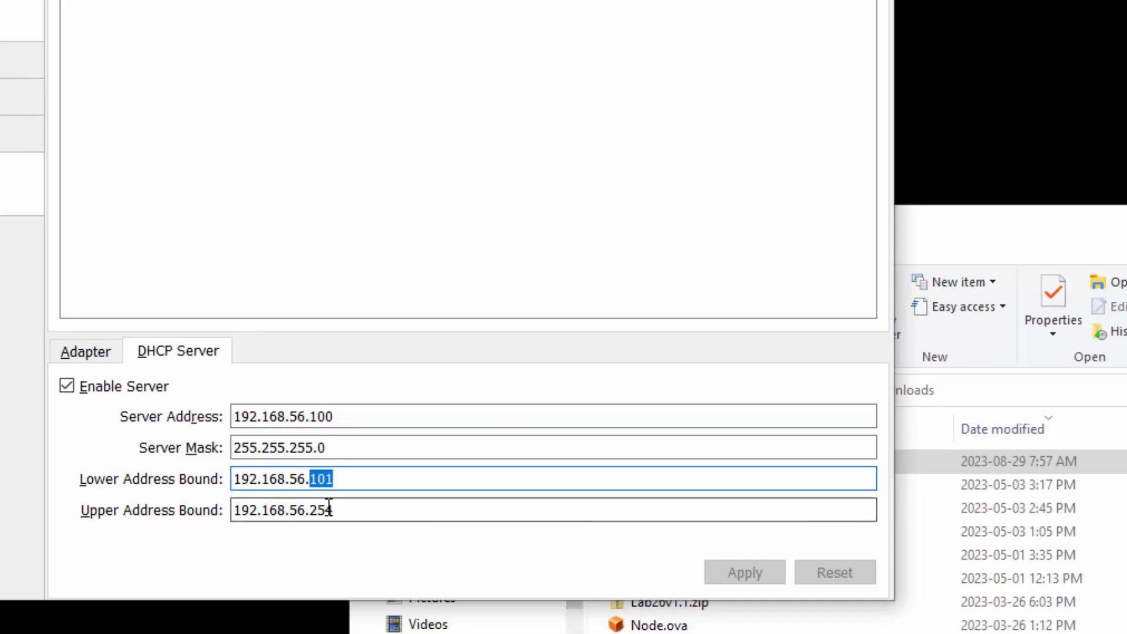
{"action": "left_click", "coordinate": [320, 508]}
{"action": "double_click", "coordinate": [320, 508]}
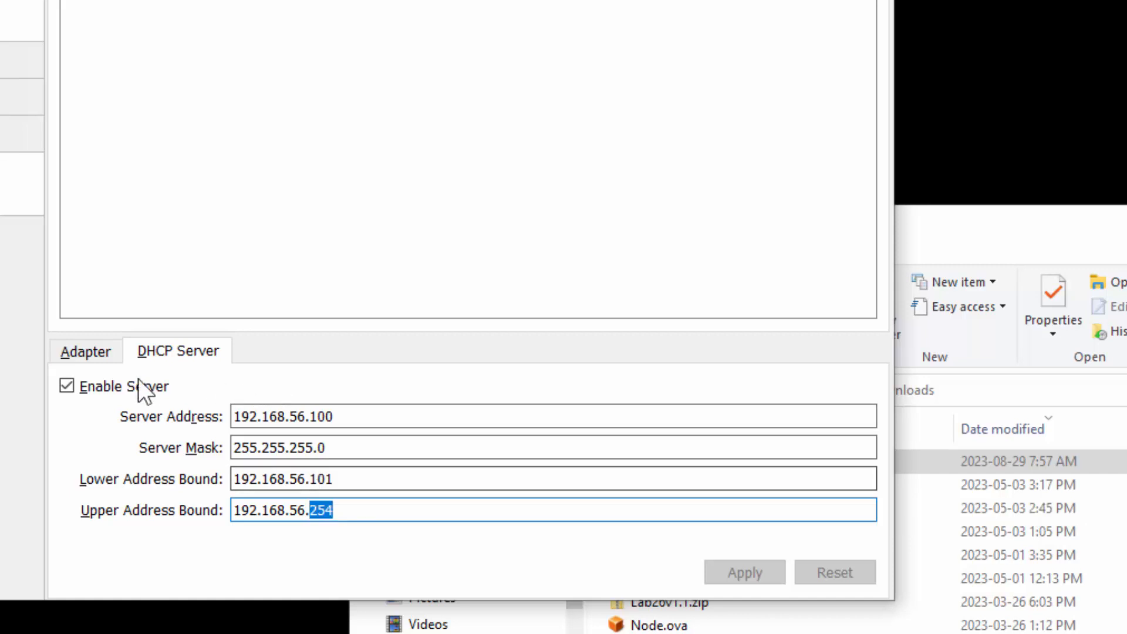
- Recheck the third octet of the DHCP server address and both address bounds against the adapter's IPv4 address
{"action": "left_click", "coordinate": [293, 418]}
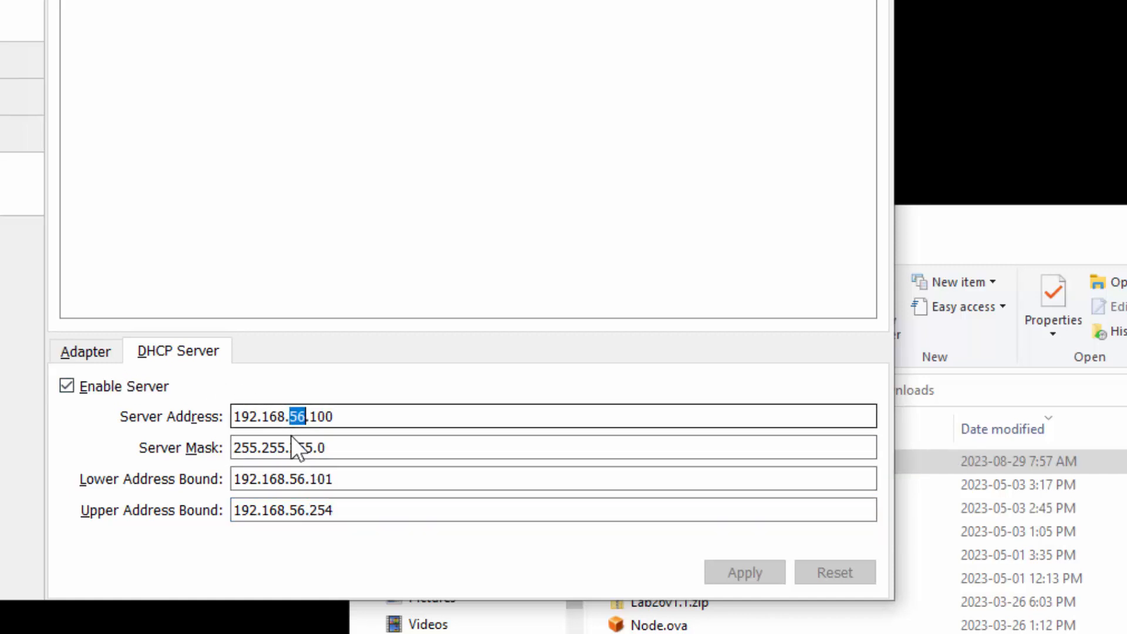
{"action": "double_click", "coordinate": [297, 479]}
{"action": "left_click", "coordinate": [300, 511]}
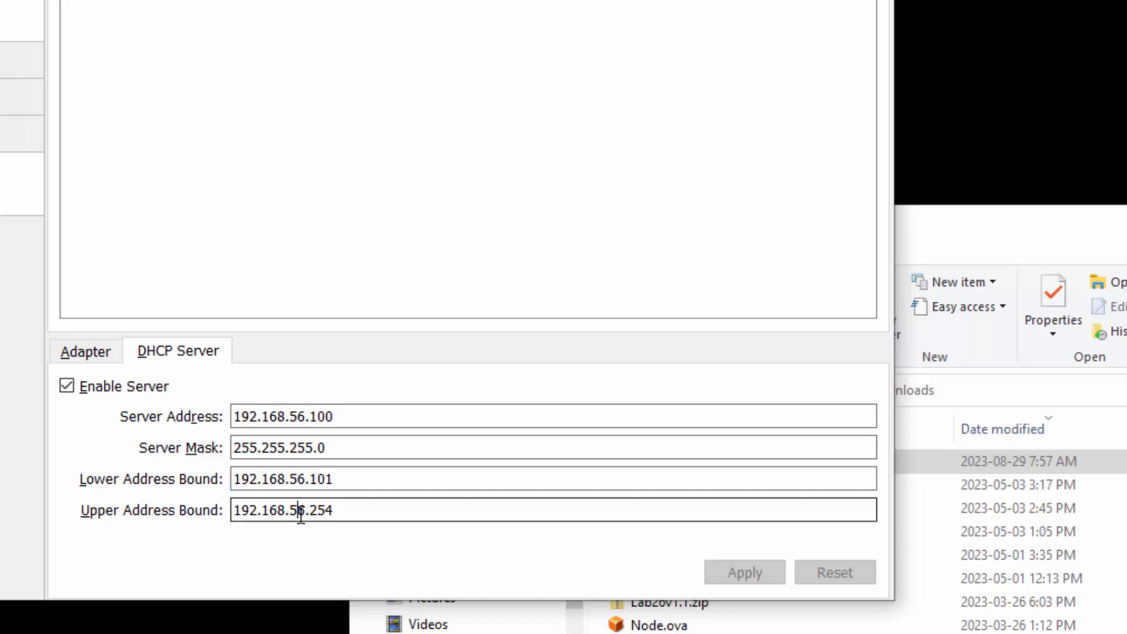
{"action": "double_click", "coordinate": [300, 510]}
{"action": "left_click", "coordinate": [94, 354]}
{"action": "left_click", "coordinate": [293, 447]}
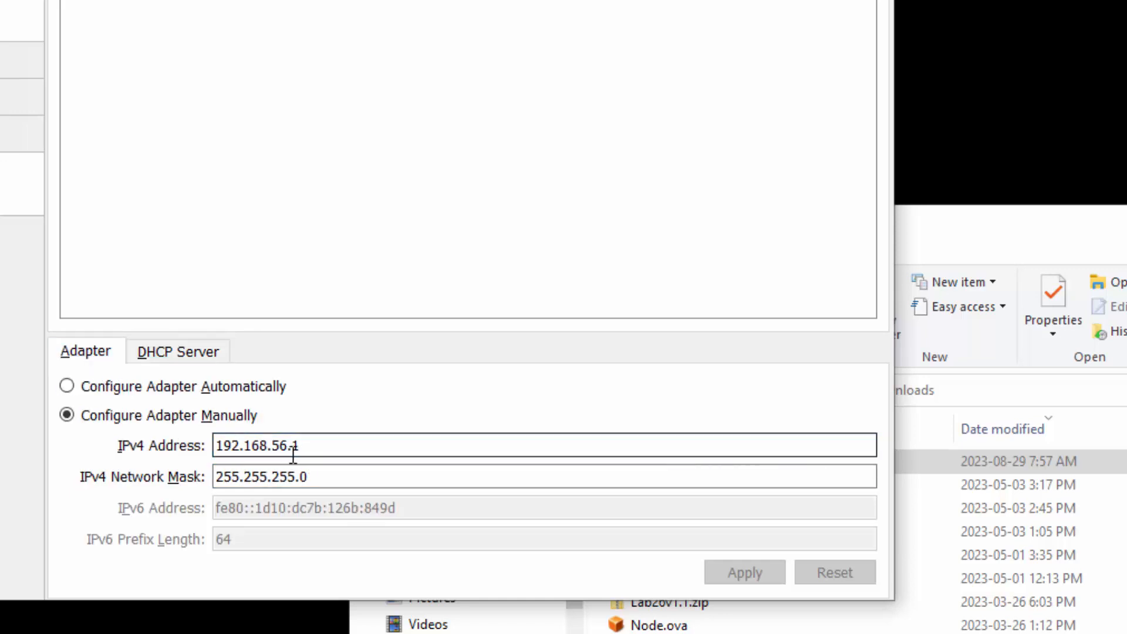
{"action": "double_click", "coordinate": [274, 446]}
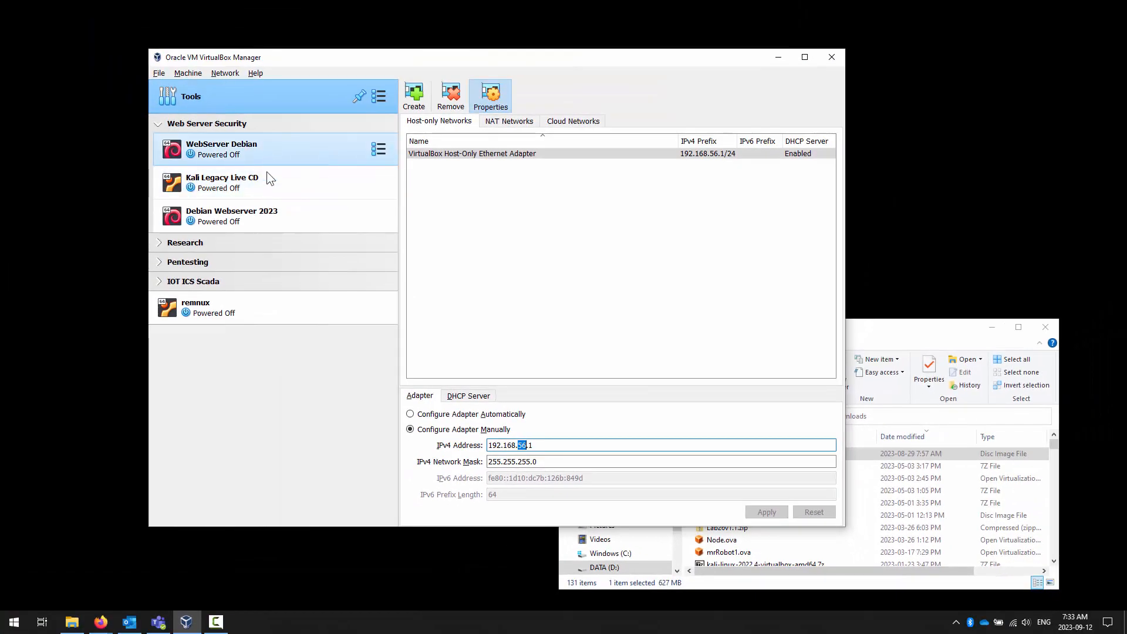
- Move the Debian Webserver 2023 machine to the top of the Web Server Security group and start it
{"action": "left_click_drag", "start_coordinate": [255, 213], "coordinate": [258, 154]}
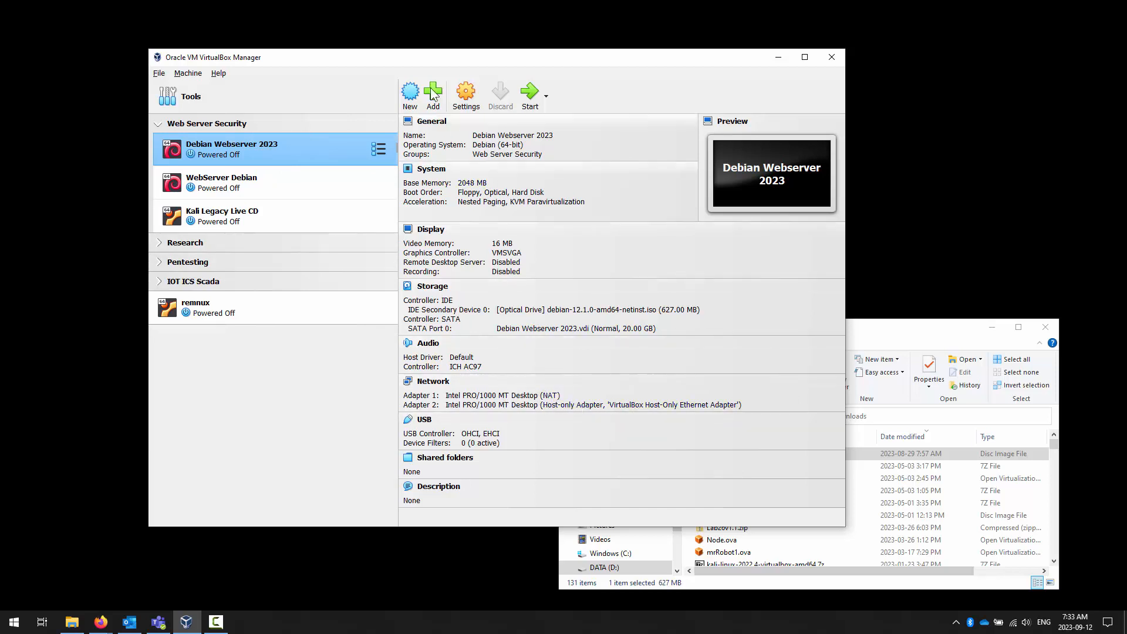
{"action": "left_click", "coordinate": [531, 100]}
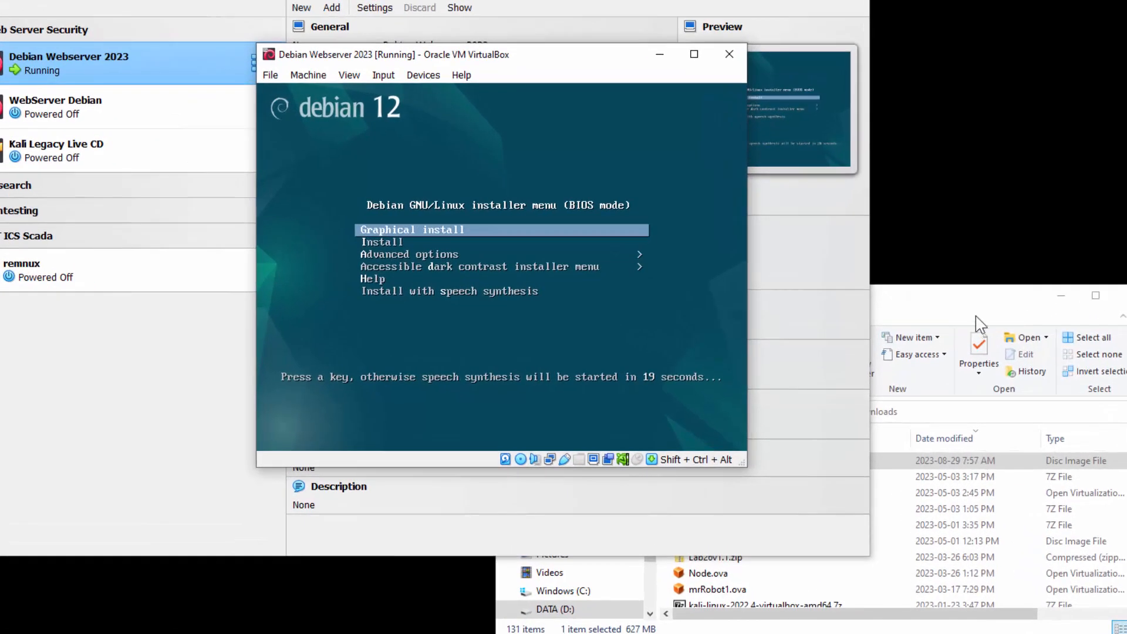
- Launch the Graphical install from the Debian 12 installer menu in the virtual machine
{"action": "left_click", "coordinate": [924, 343]}
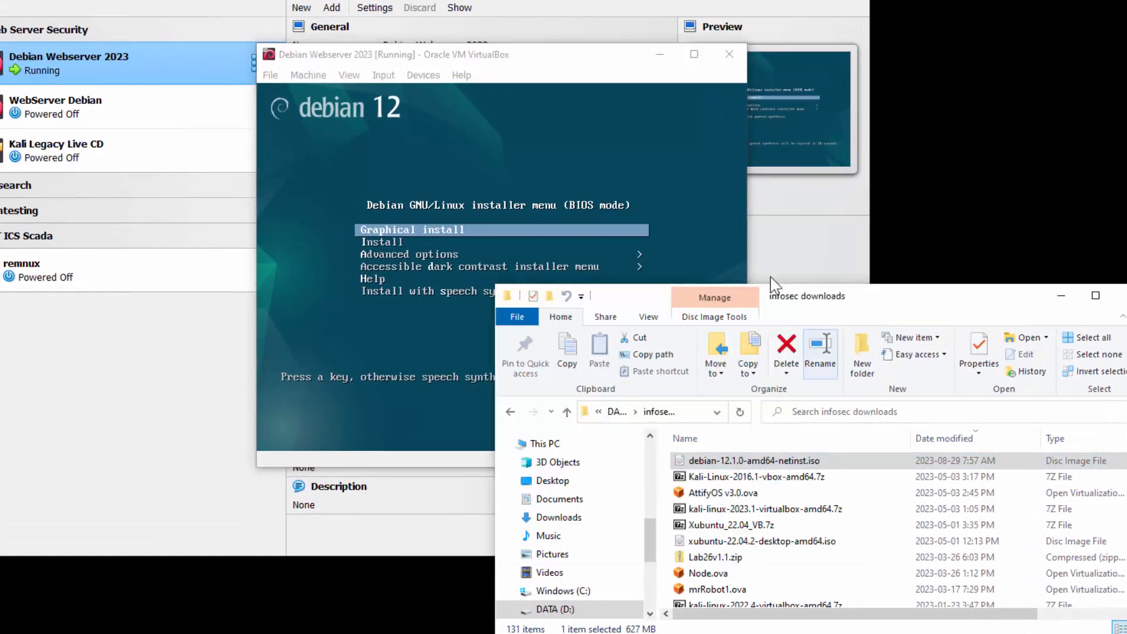
{"action": "left_click", "coordinate": [617, 79]}
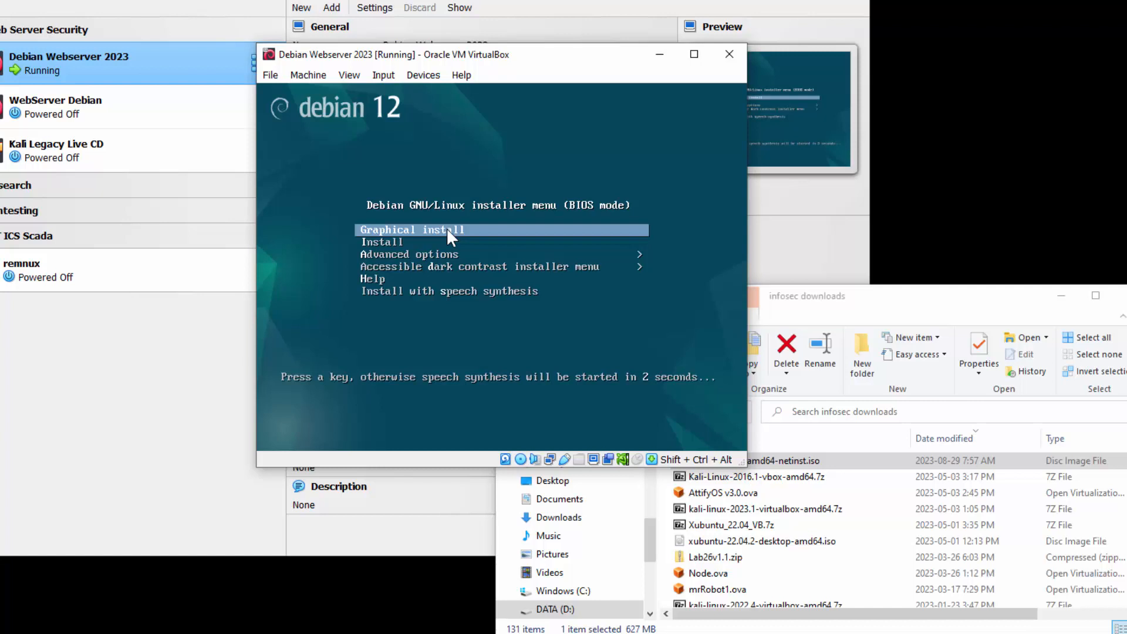
{"action": "key", "text": "Return"}
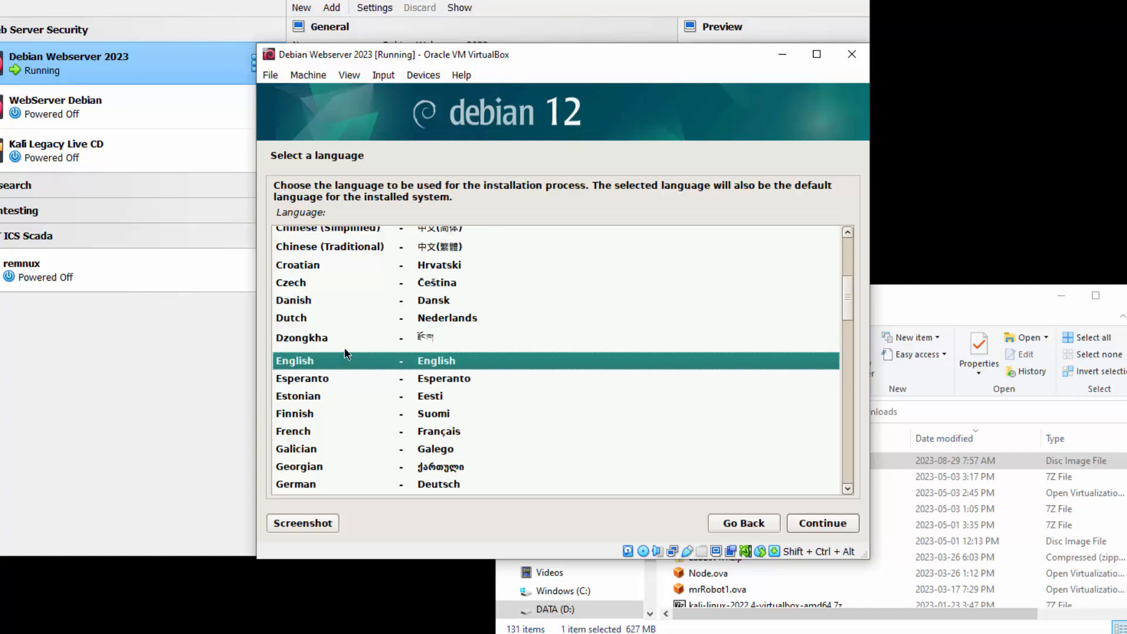
- Set the installer's language to English, the location to Canada and the keymap to American English
{"action": "left_click", "coordinate": [830, 525]}
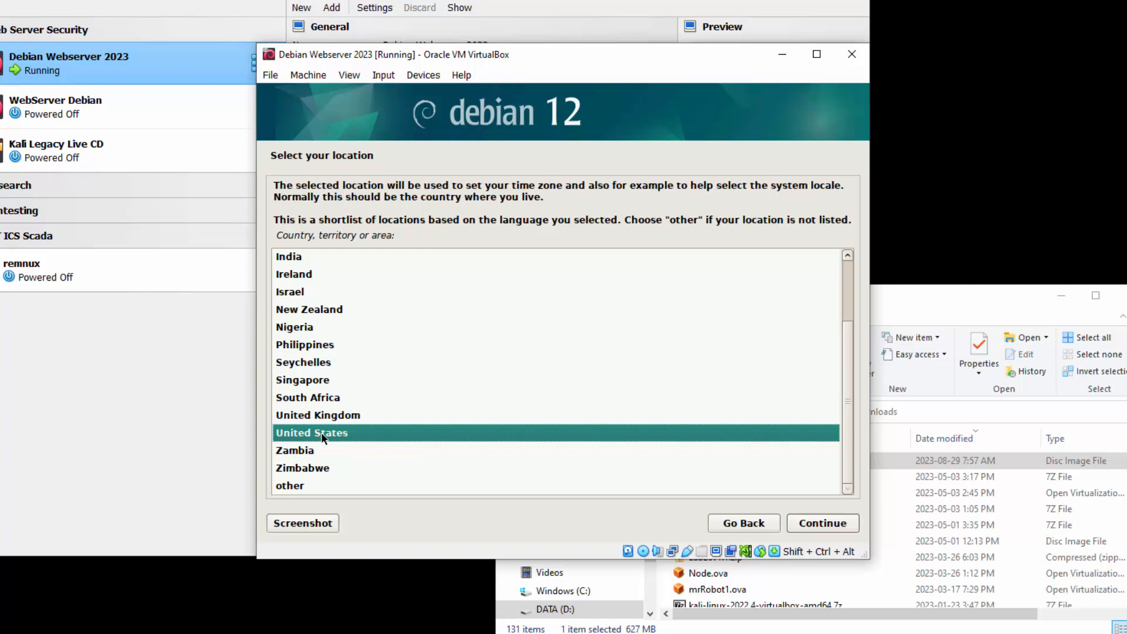
{"action": "type", "text": "c"}
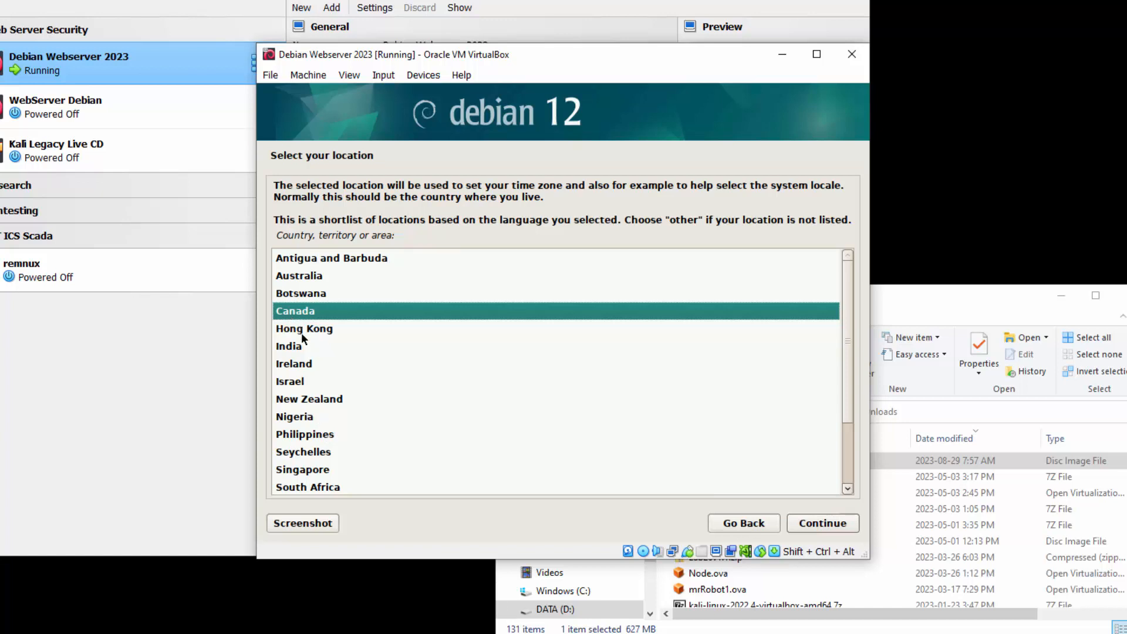
{"action": "type", "text": "c"}
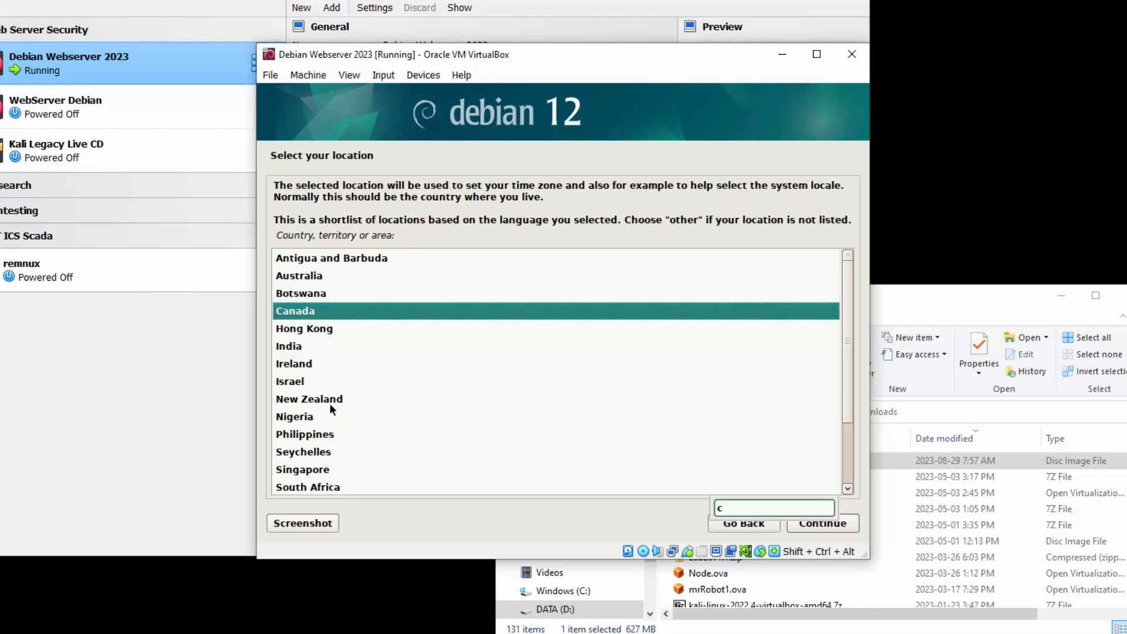
{"action": "left_click", "coordinate": [845, 522]}
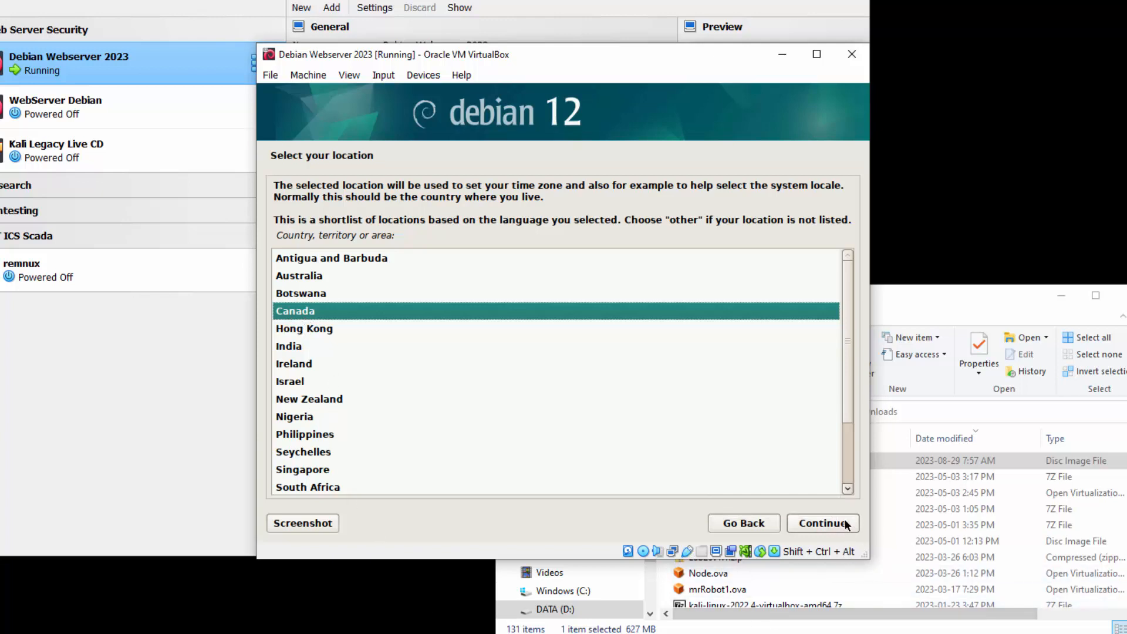
{"action": "left_click", "coordinate": [846, 522]}
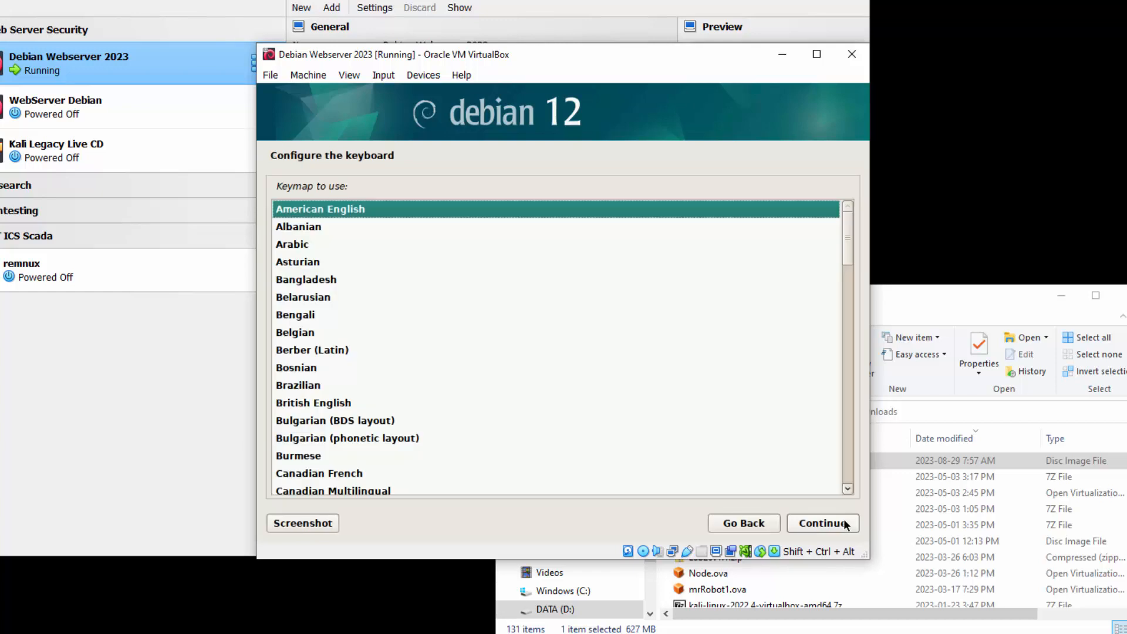
{"action": "left_click", "coordinate": [843, 521]}
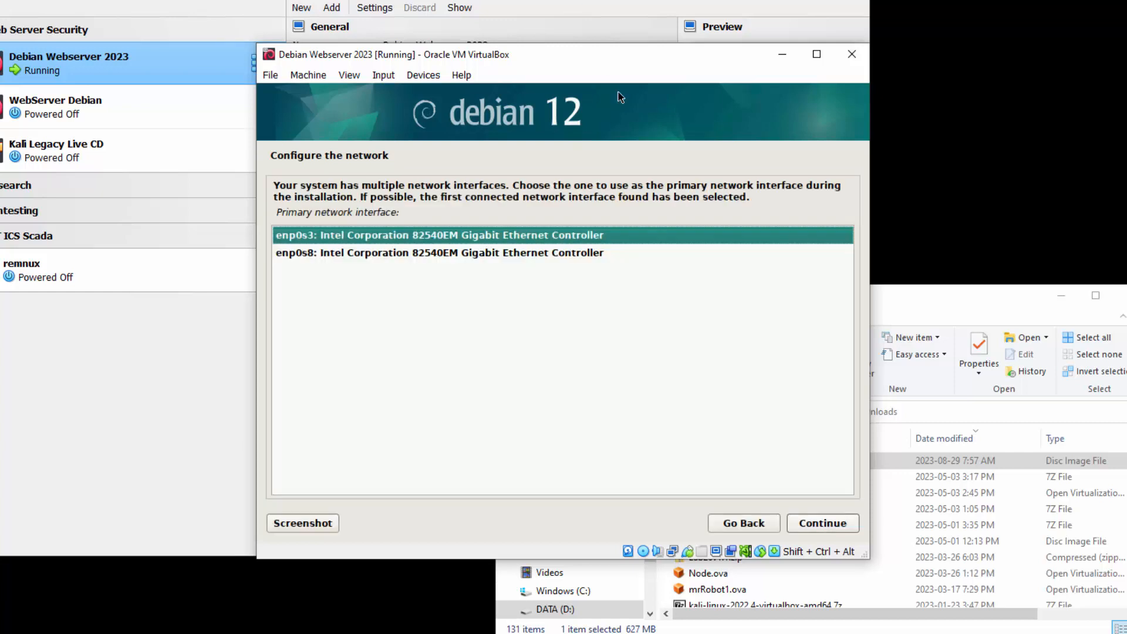
- Compare the installer's interfaces with the machine's network adapters and use enp0s3 as the primary network interface
{"action": "left_click_drag", "start_coordinate": [613, 53], "coordinate": [586, 394]}
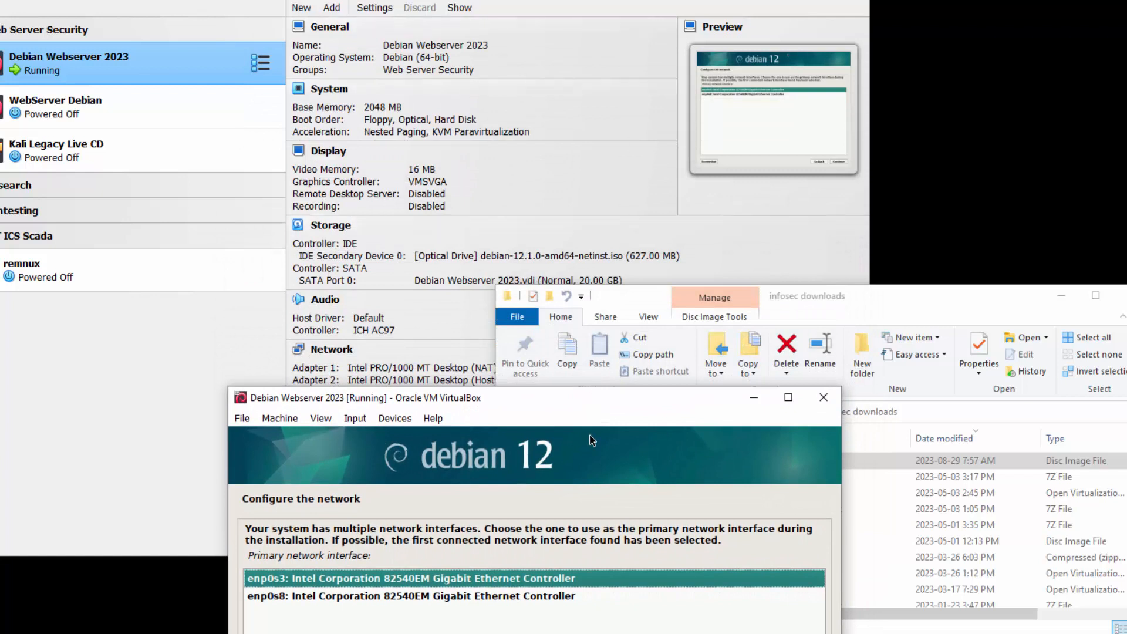
{"action": "left_click", "coordinate": [665, 46]}
{"action": "left_click", "coordinate": [672, 617]}
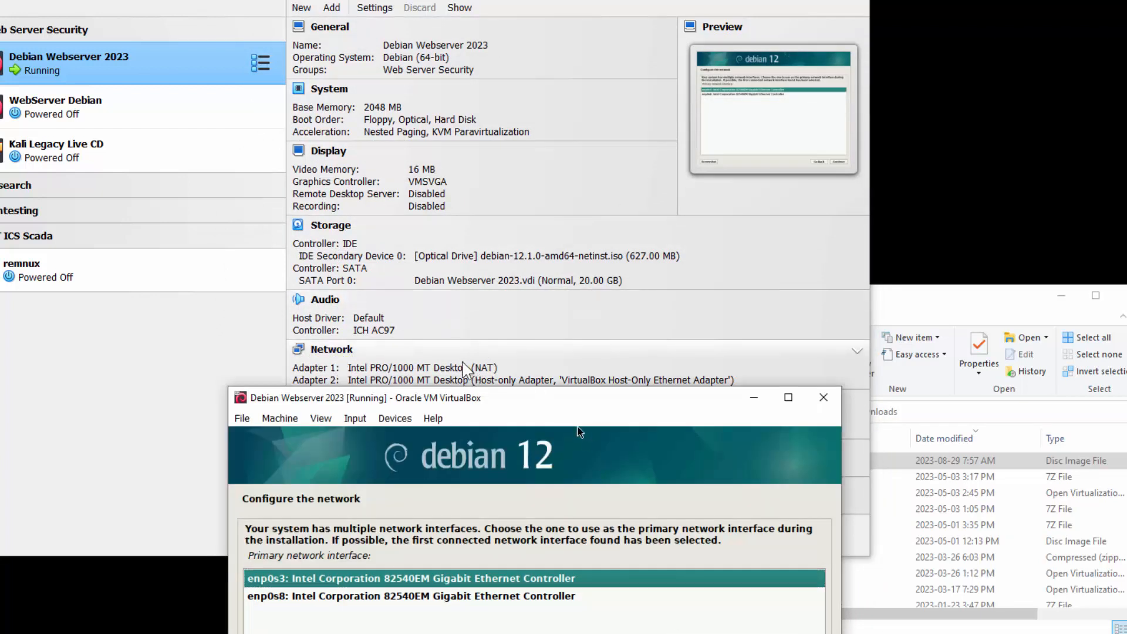
{"action": "left_click_drag", "start_coordinate": [524, 404], "coordinate": [734, 73]}
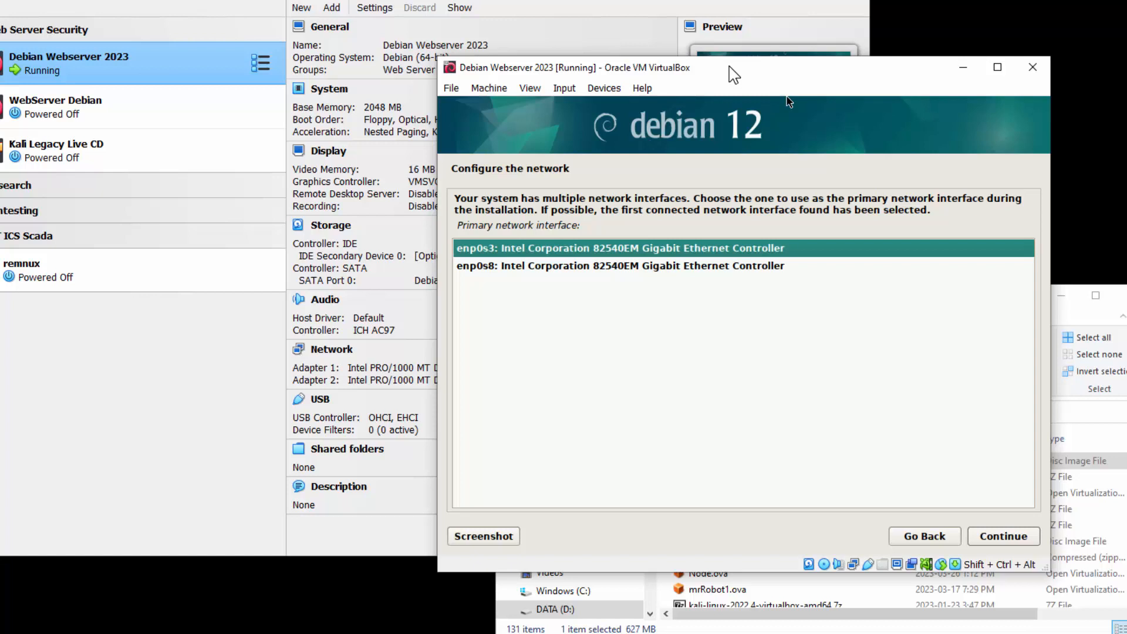
{"action": "left_click_drag", "start_coordinate": [733, 73], "coordinate": [579, 381]}
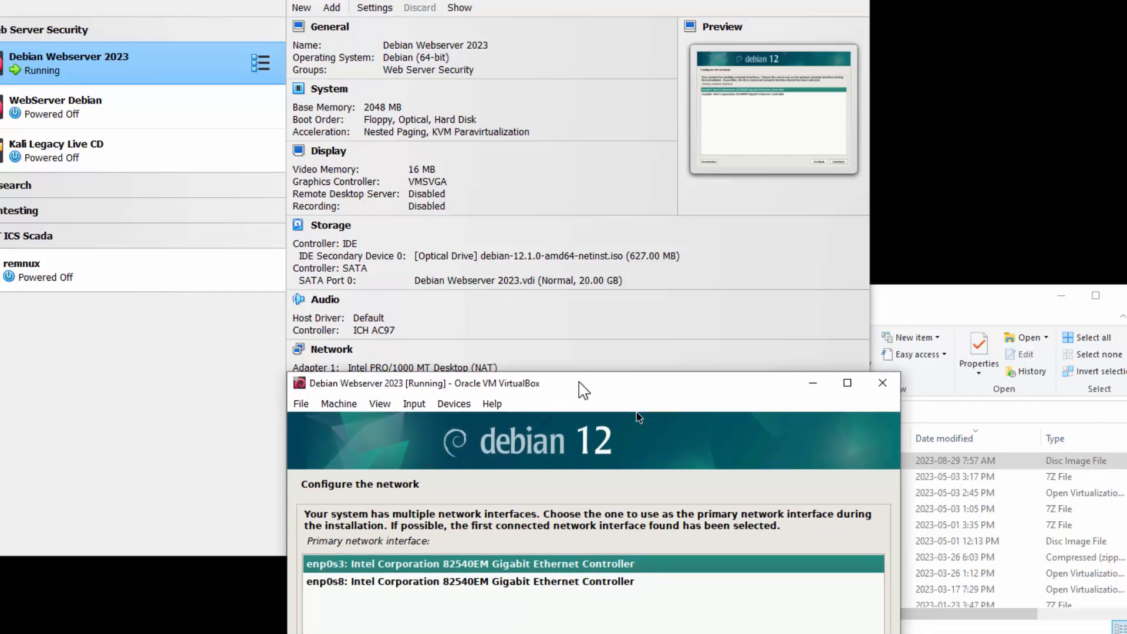
{"action": "left_click_drag", "start_coordinate": [579, 383], "coordinate": [578, 382]}
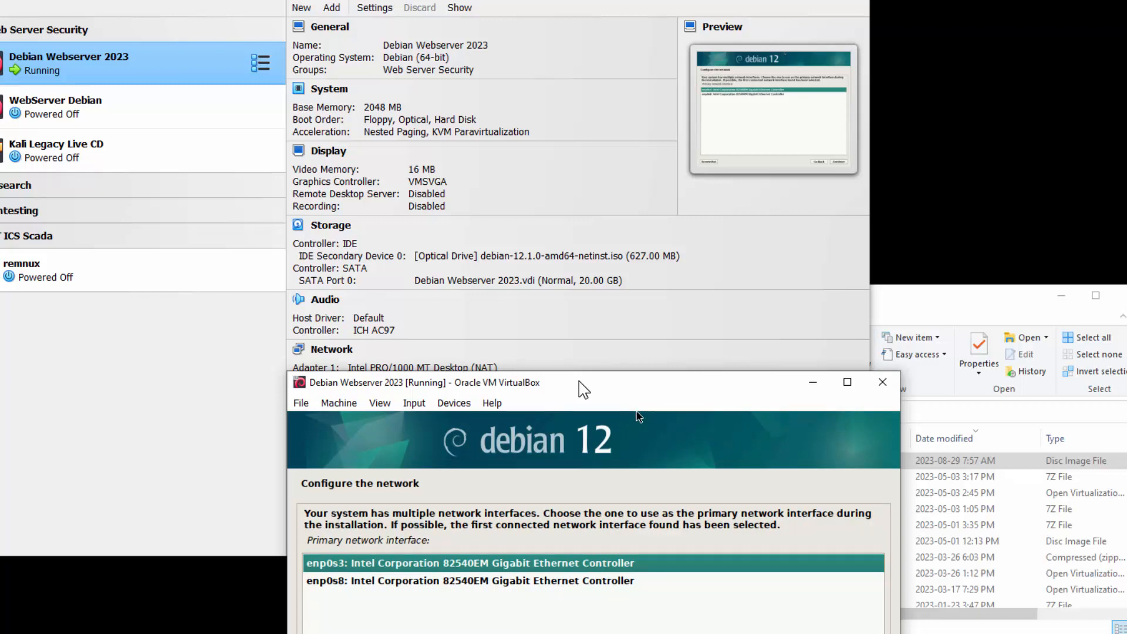
{"action": "left_click_drag", "start_coordinate": [578, 381], "coordinate": [570, 24]}
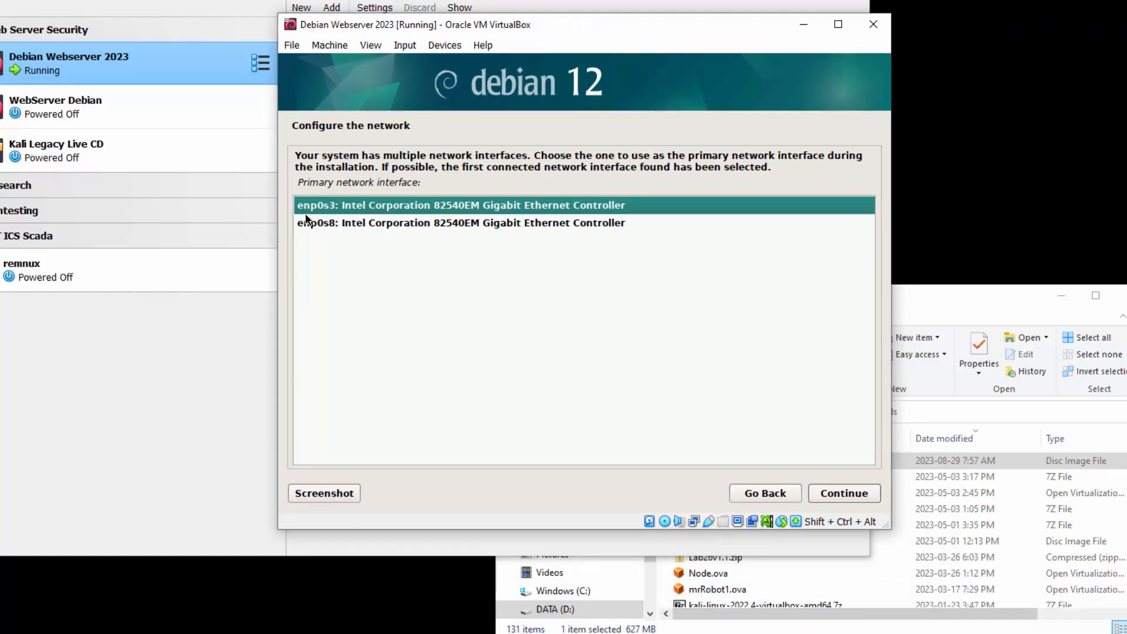
{"action": "left_click", "coordinate": [847, 496]}
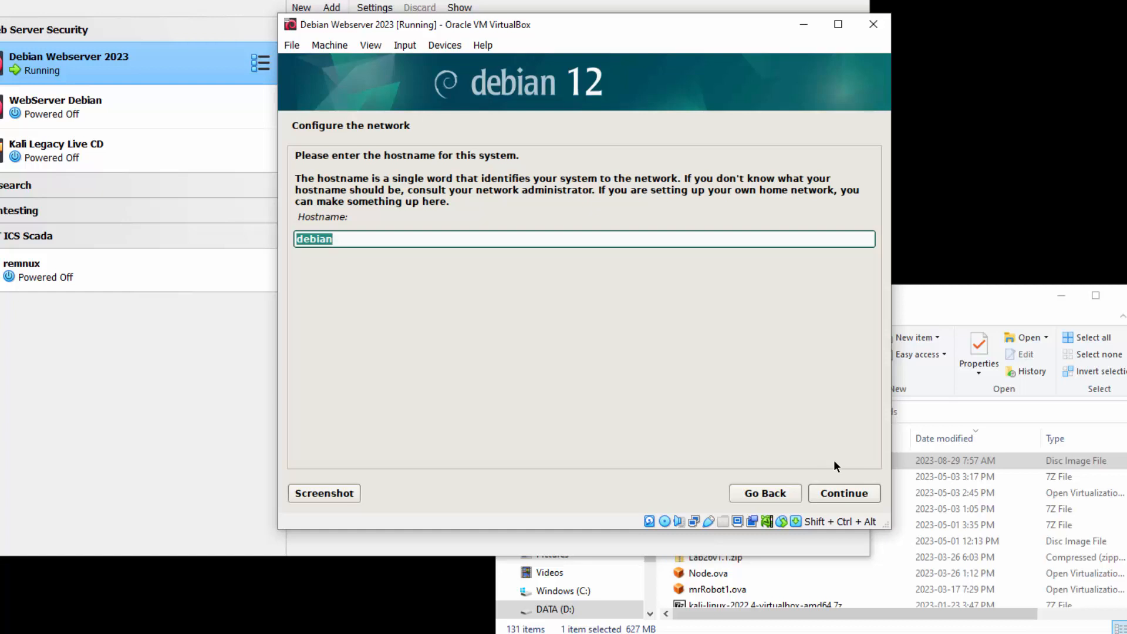
- Set the system's hostname to deb and its domain name to opsys.bit
{"action": "type", "text": "deb"}
{"action": "left_click", "coordinate": [844, 499]}
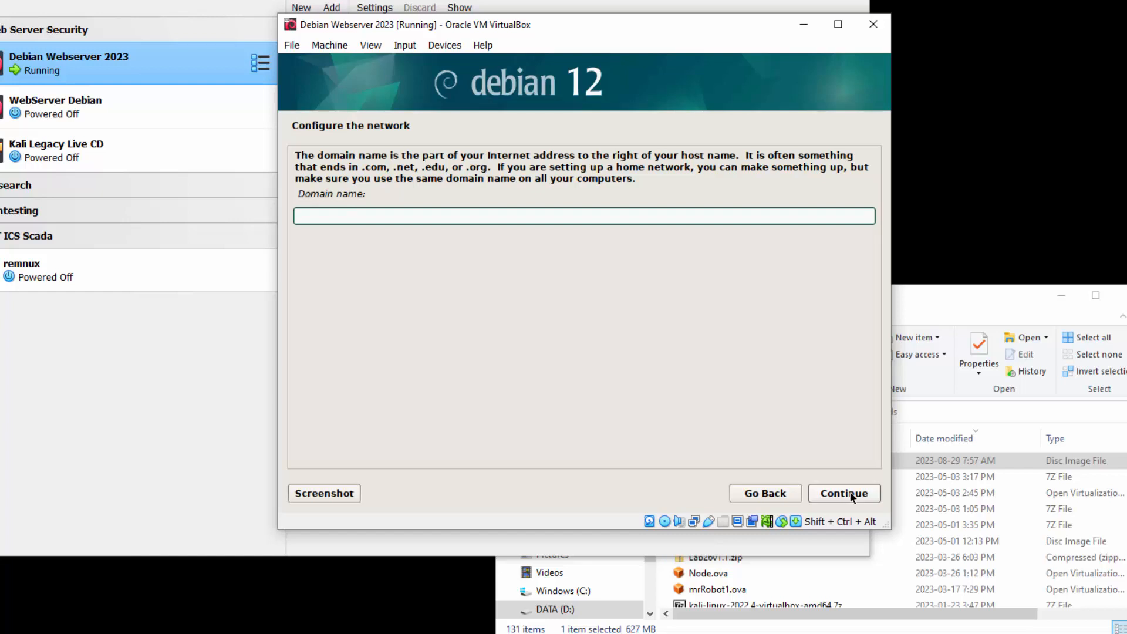
{"action": "type", "text": "opsys.bit"}
{"action": "left_click", "coordinate": [851, 494]}
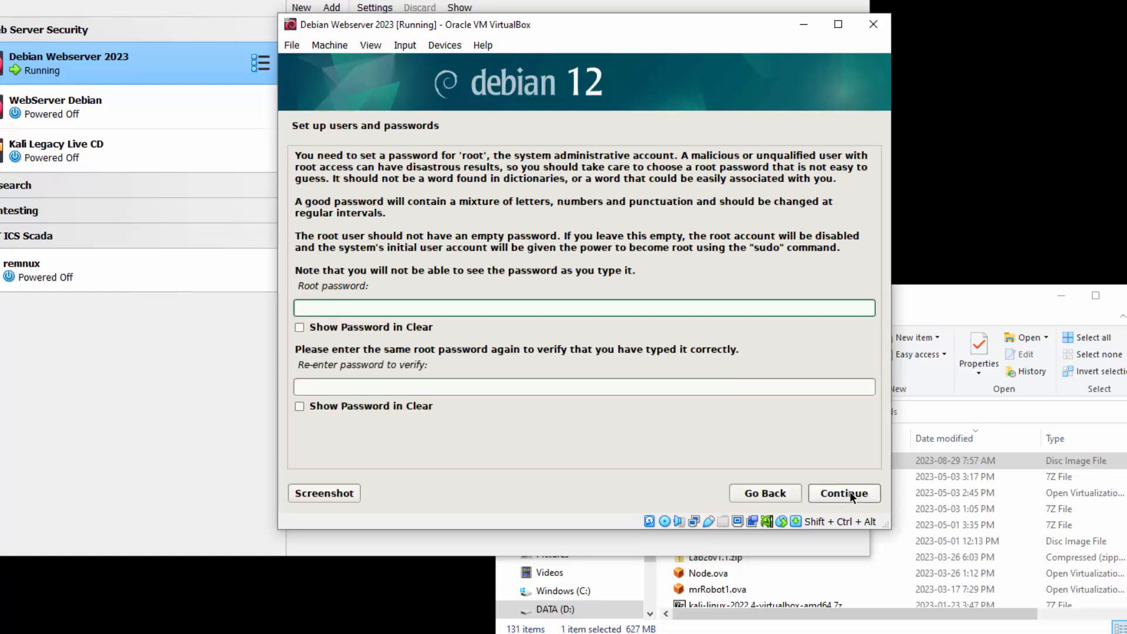
- Enter and re-enter a root password, and show both password fields in clear
{"action": "type", "text": "•••••••"}
{"action": "key", "text": "Tab"}
{"action": "key", "text": "Tab"}
{"action": "type", "text": "•••••••"}
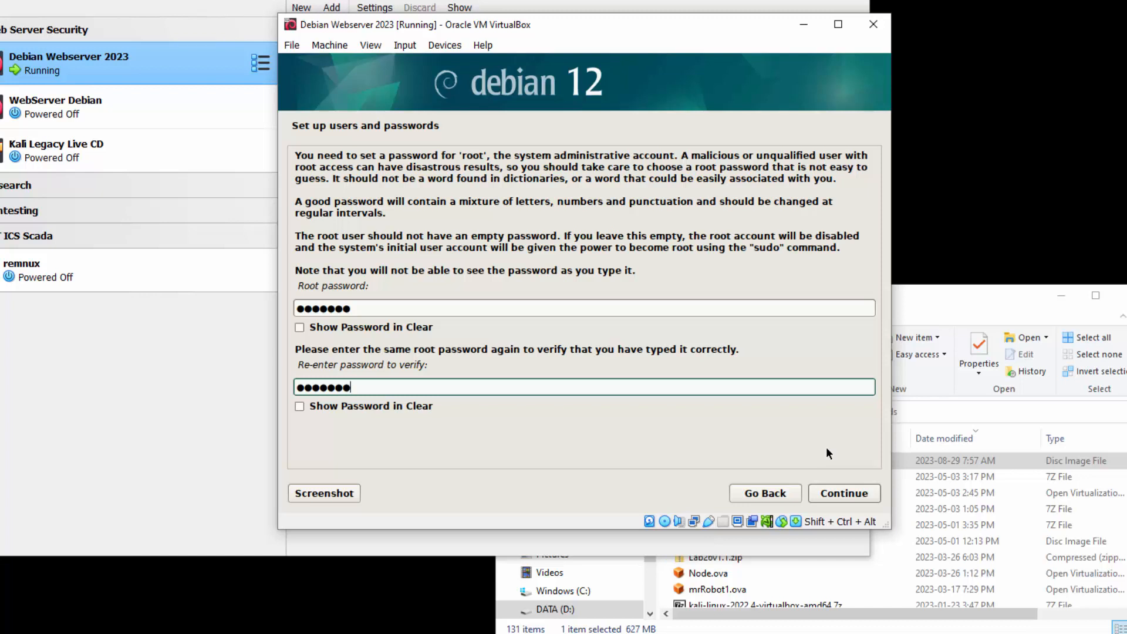
{"action": "left_click", "coordinate": [328, 326]}
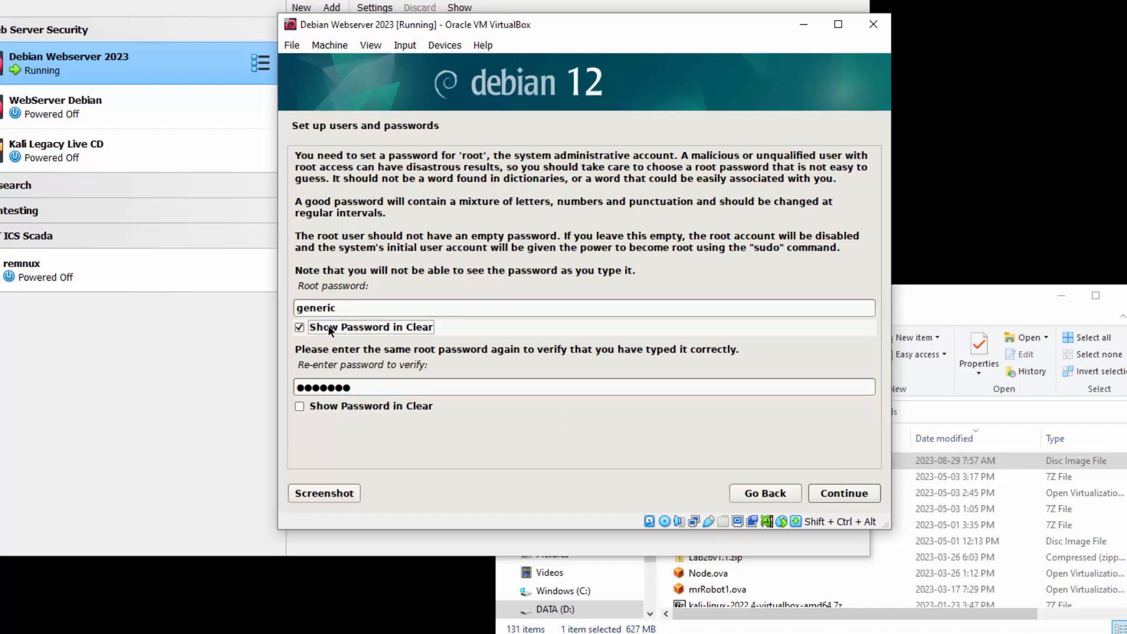
{"action": "left_click", "coordinate": [336, 406]}
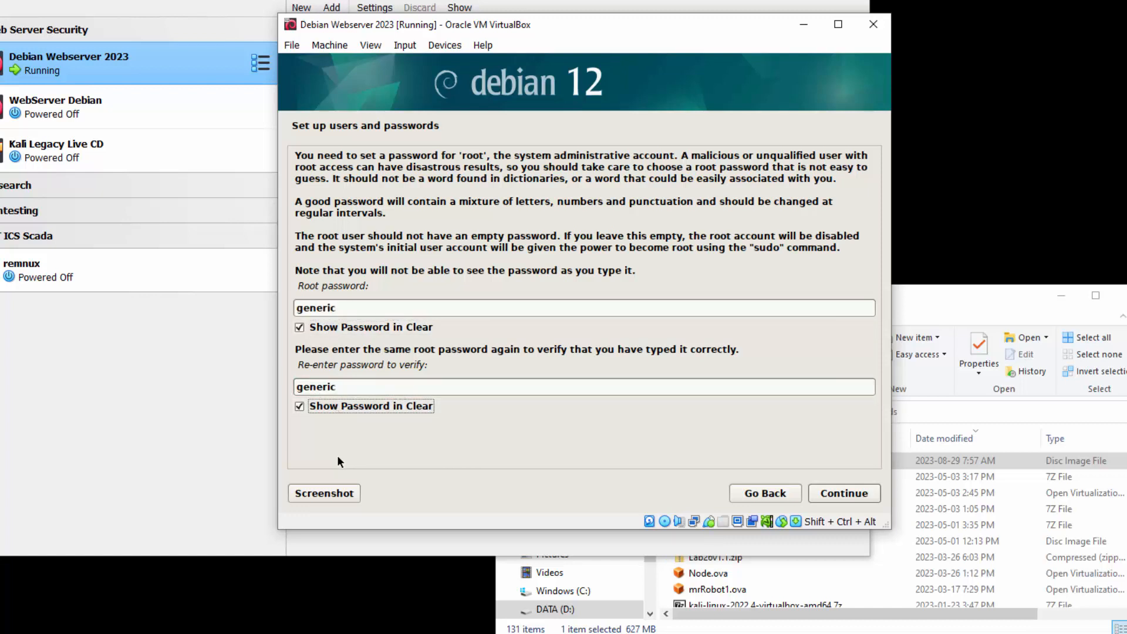
- Replace the root password and its verification entry with a different password and continue
{"action": "double_click", "coordinate": [355, 304]}
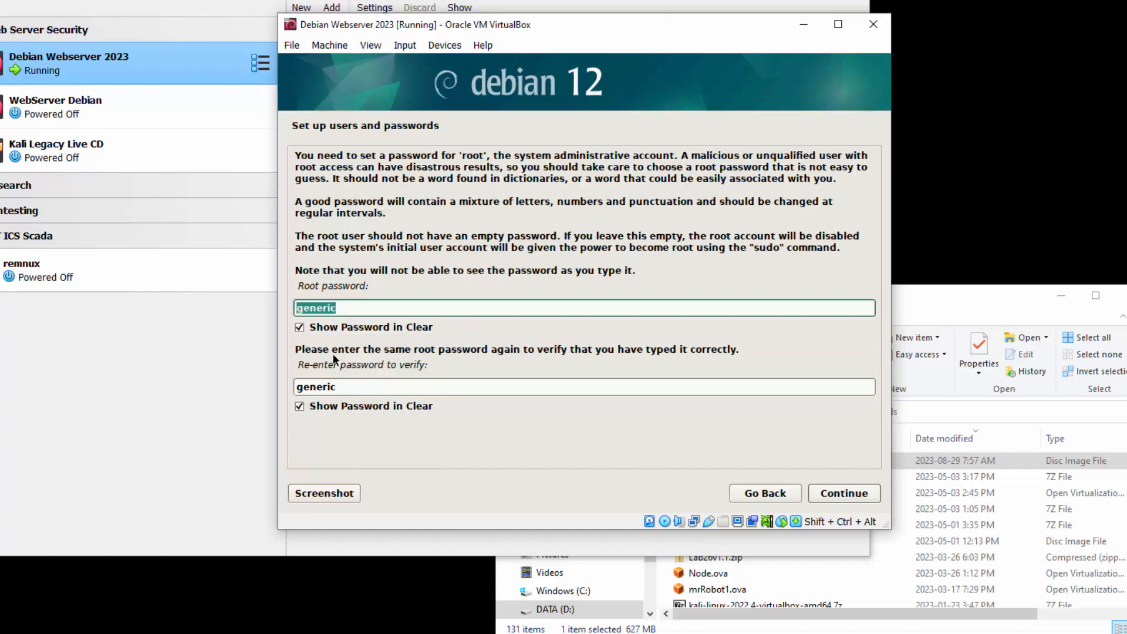
{"action": "type", "text": "password"}
{"action": "key", "text": "Tab"}
{"action": "key", "text": "Tab"}
{"action": "type", "text": "passwor"}
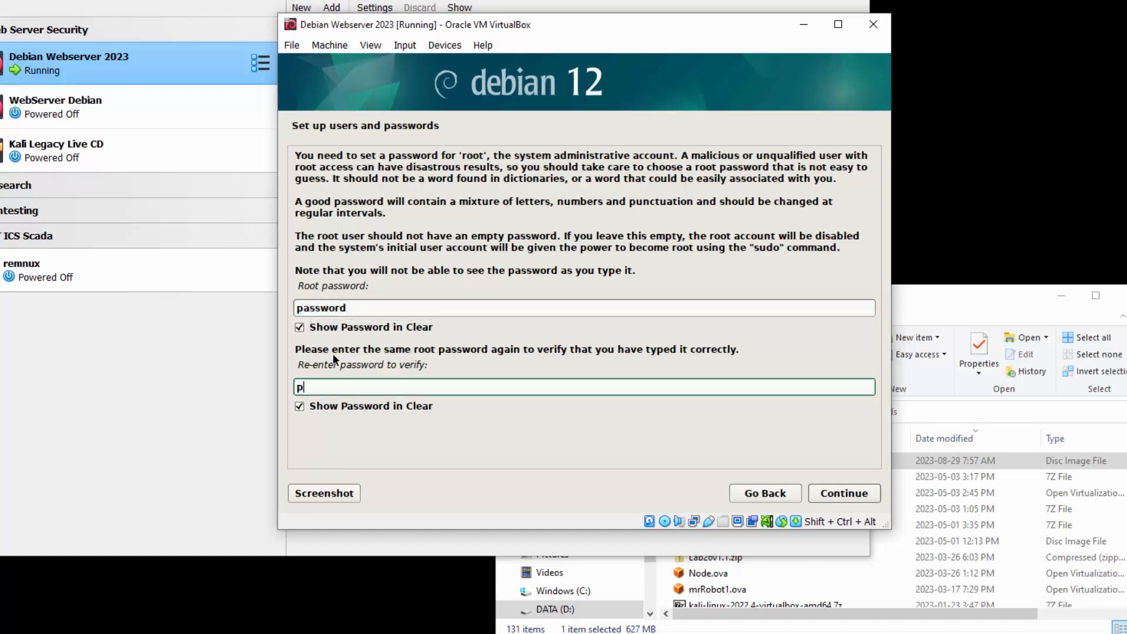
{"action": "type", "text": "d"}
{"action": "left_click", "coordinate": [843, 493]}
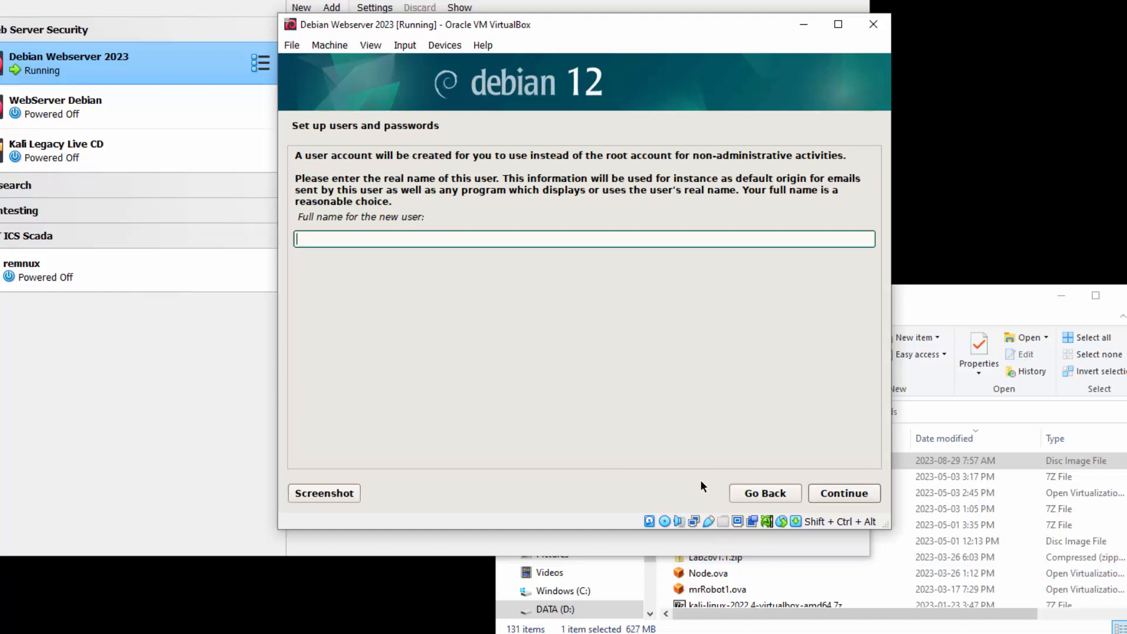
- Enter a short form of the user's name as the new user's full name and accept the suggested account username
{"action": "type", "text": "Stephen Jay"}
{"action": "key", "text": "ctrl+a"}
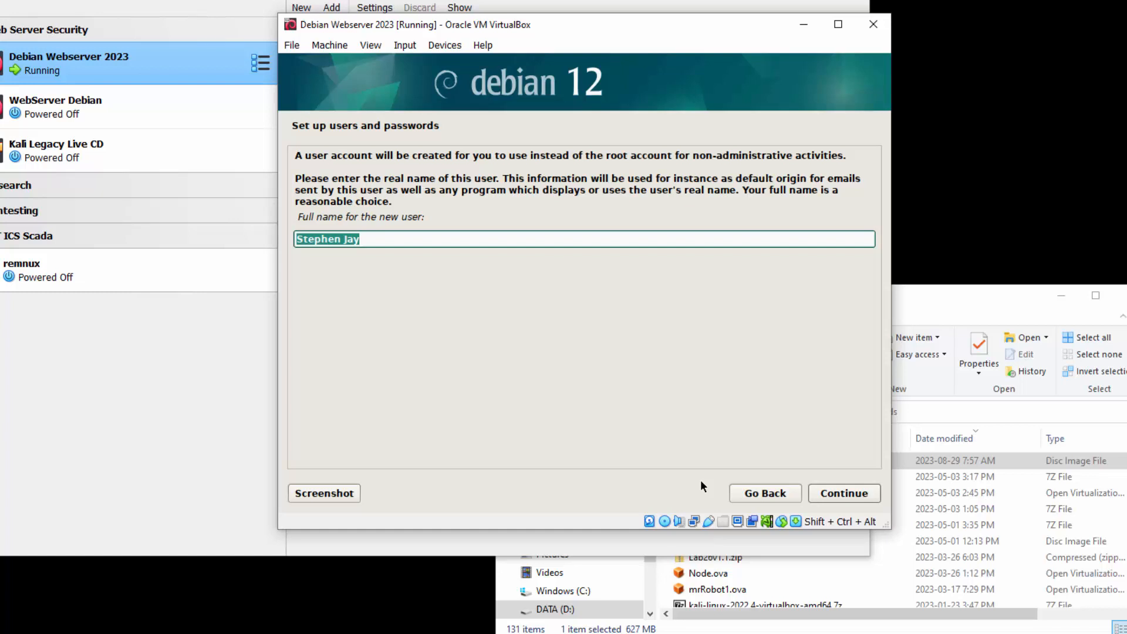
{"action": "type", "text": "sjay"}
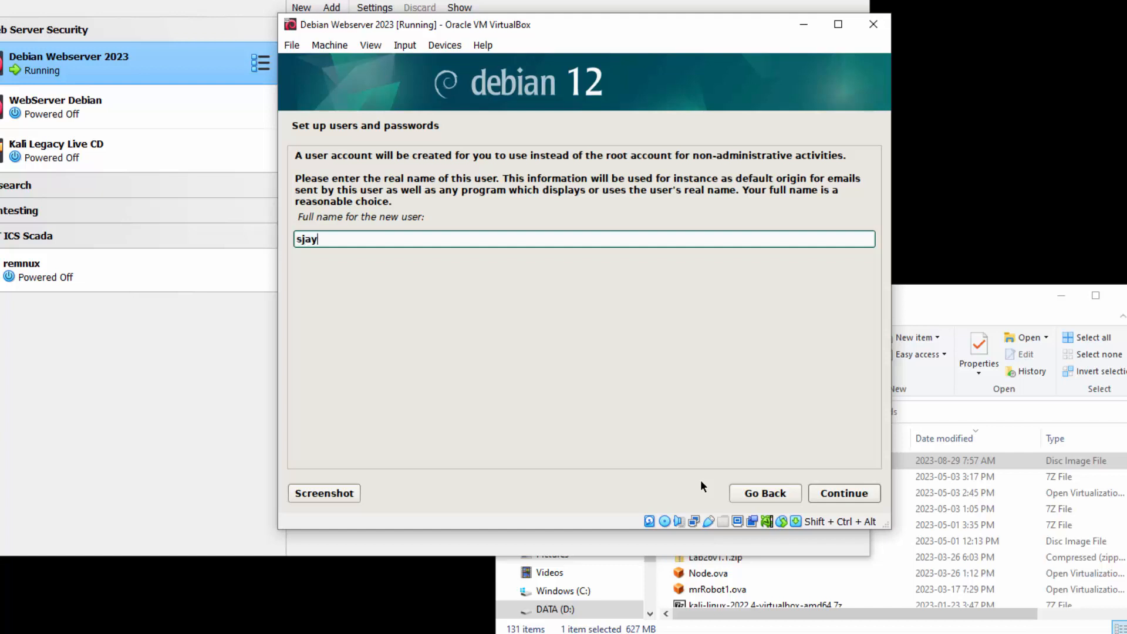
{"action": "key", "text": "Return"}
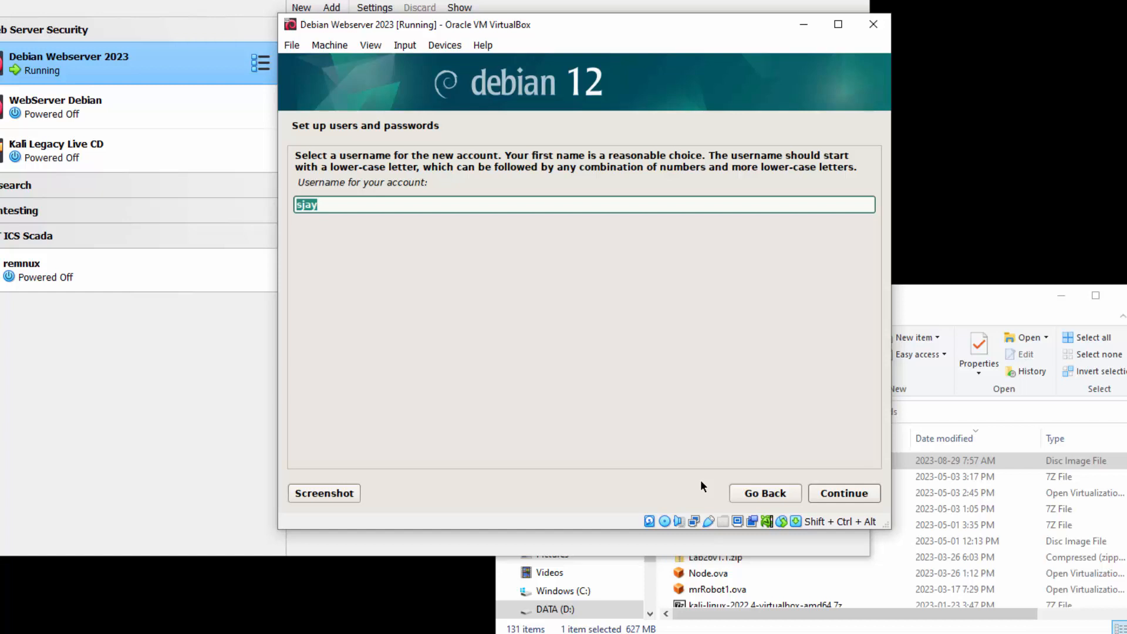
{"action": "key", "text": "Return"}
- Enter the new user's account password and re-enter it for verification
{"action": "type", "text": "*******"}
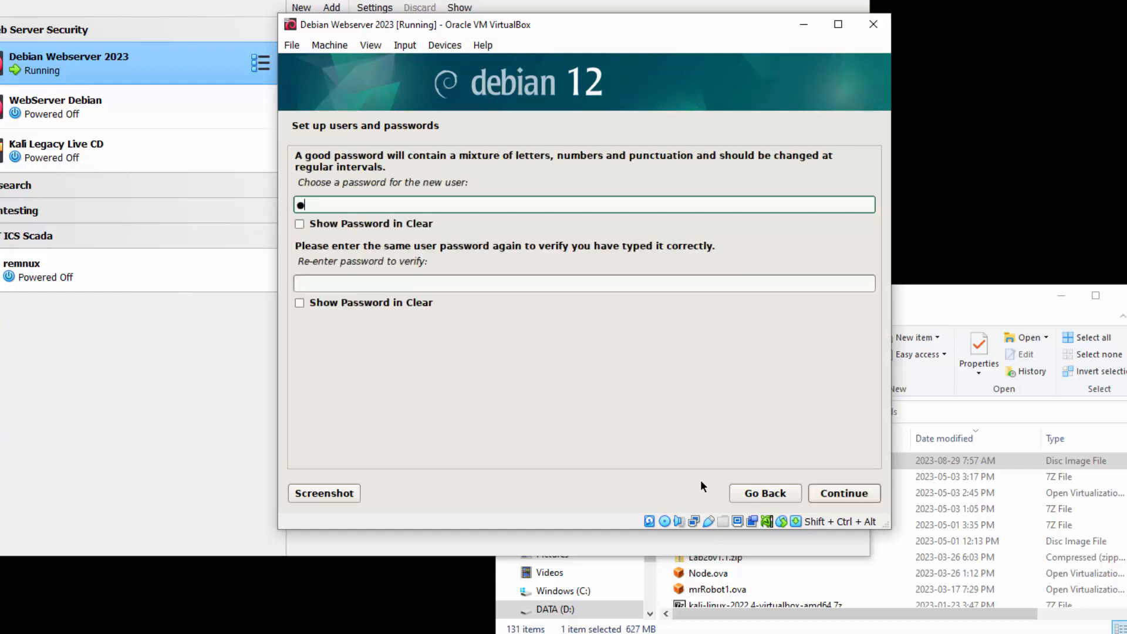
{"action": "key", "text": "Tab"}
{"action": "type", "text": "*******"}
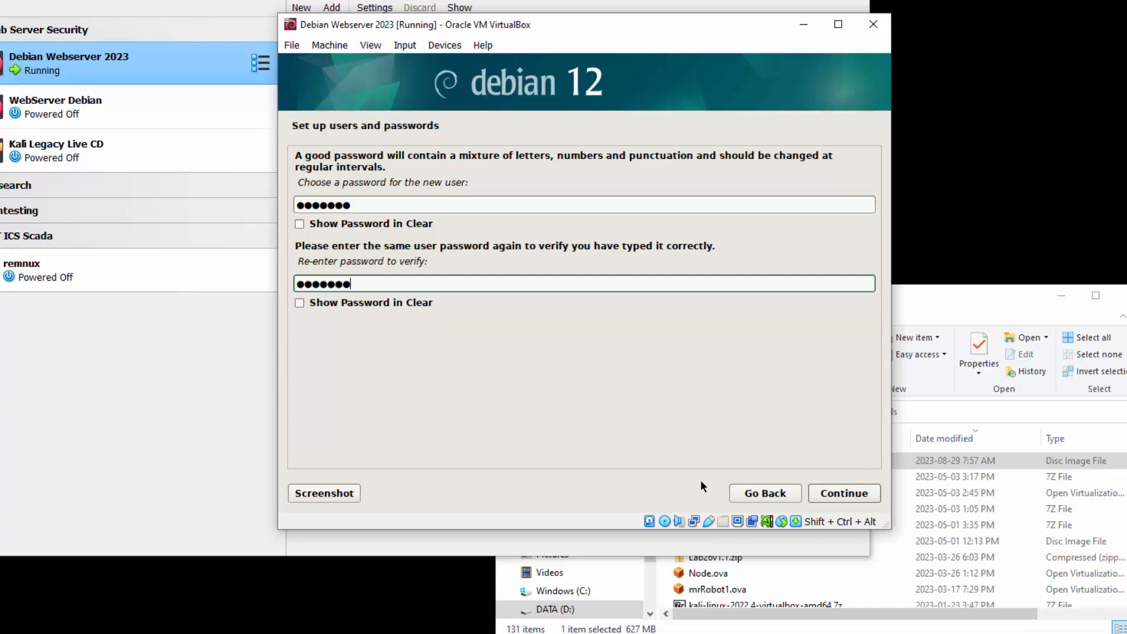
- Show the new user's password in clear, accept it, and set the time zone to Central
{"action": "left_click", "coordinate": [344, 229]}
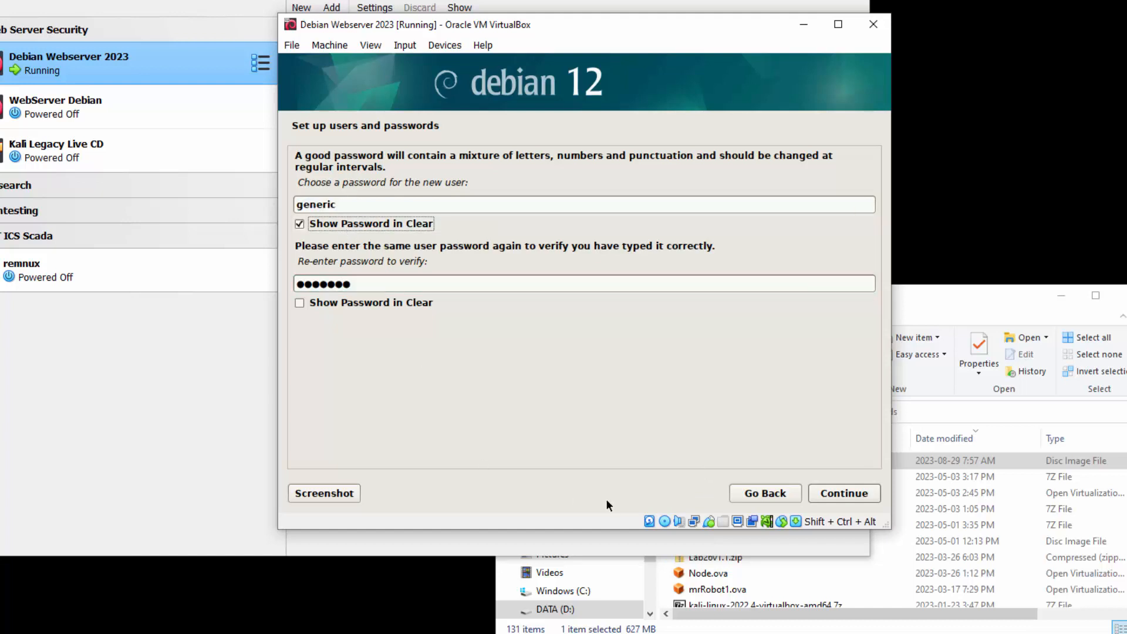
{"action": "left_click", "coordinate": [845, 494]}
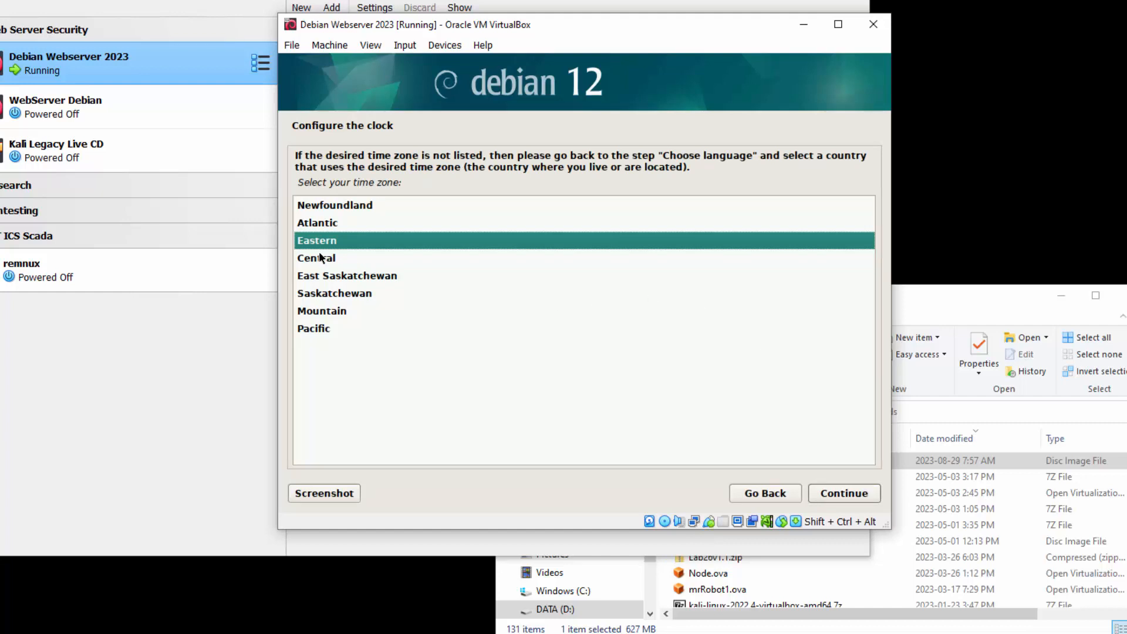
{"action": "left_click", "coordinate": [320, 257]}
{"action": "left_click", "coordinate": [851, 493]}
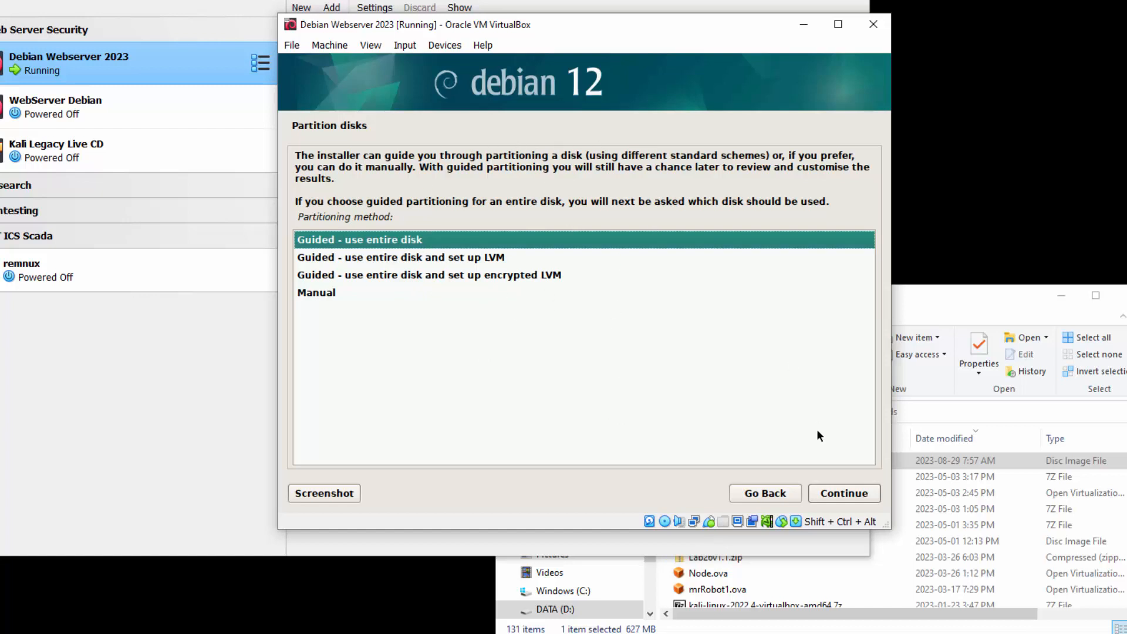
- Choose guided partitioning of the entire 21.5 GB VBOX hard disk (sda) with all files in one partition
{"action": "left_click", "coordinate": [851, 494]}
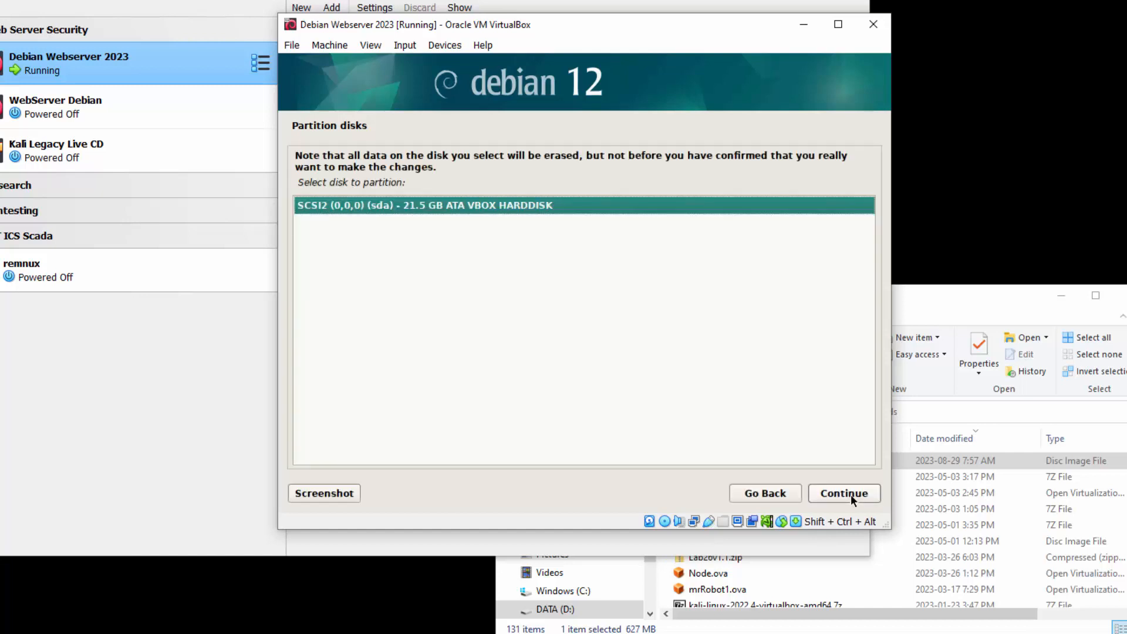
{"action": "left_click", "coordinate": [850, 495]}
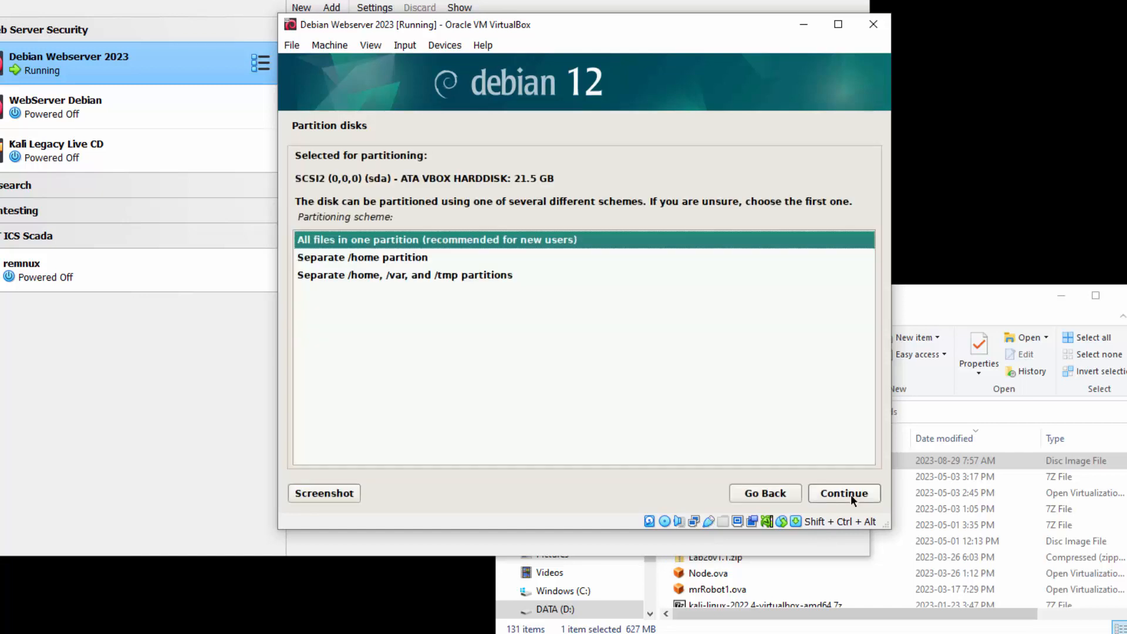
{"action": "left_click", "coordinate": [850, 495]}
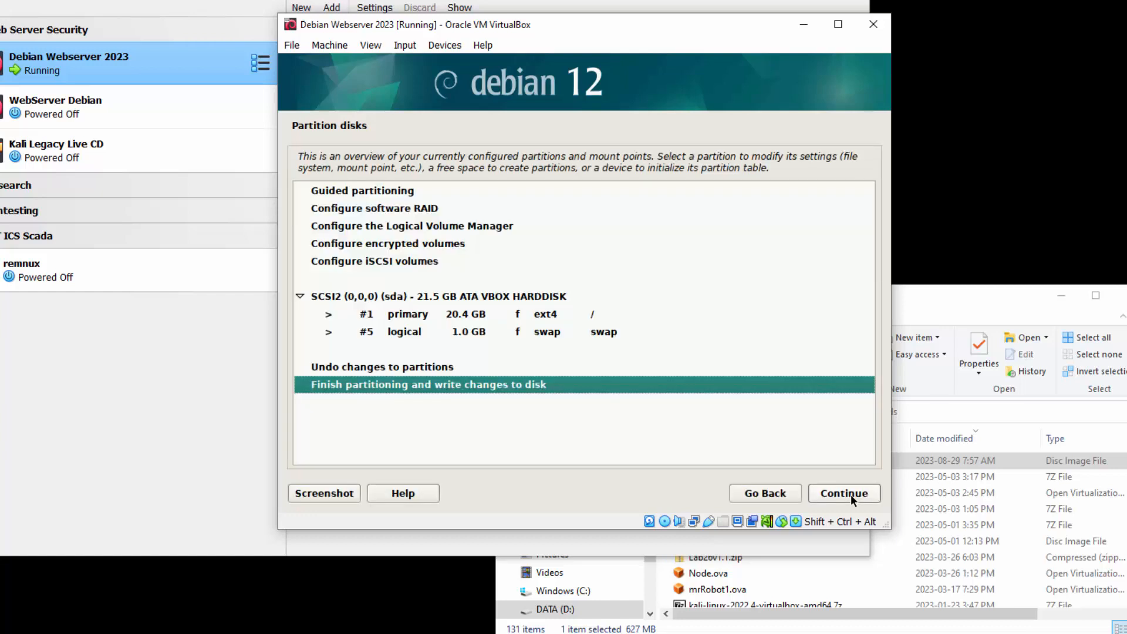
- Finish partitioning and agree to write the changes to the disk
{"action": "left_click", "coordinate": [850, 494]}
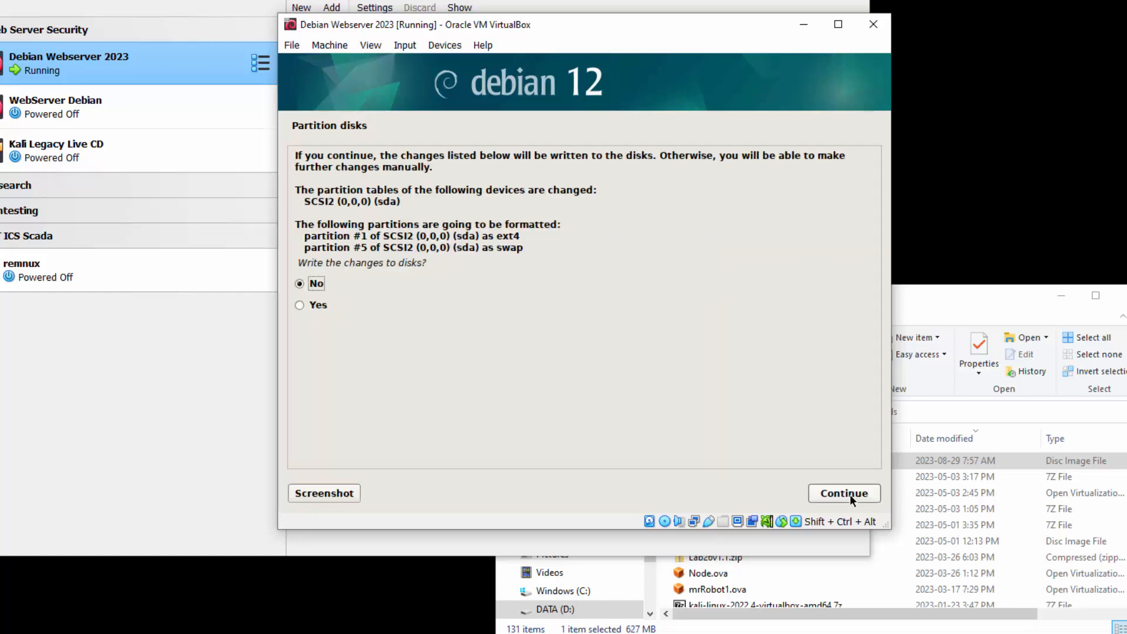
{"action": "left_click", "coordinate": [320, 305]}
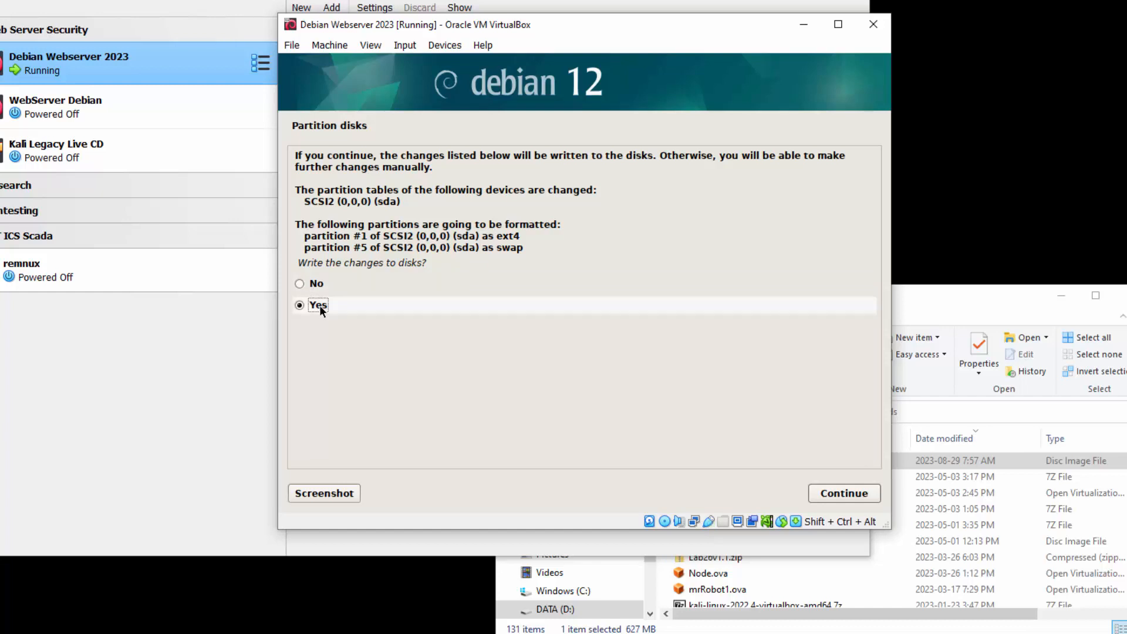
{"action": "left_click", "coordinate": [856, 493]}
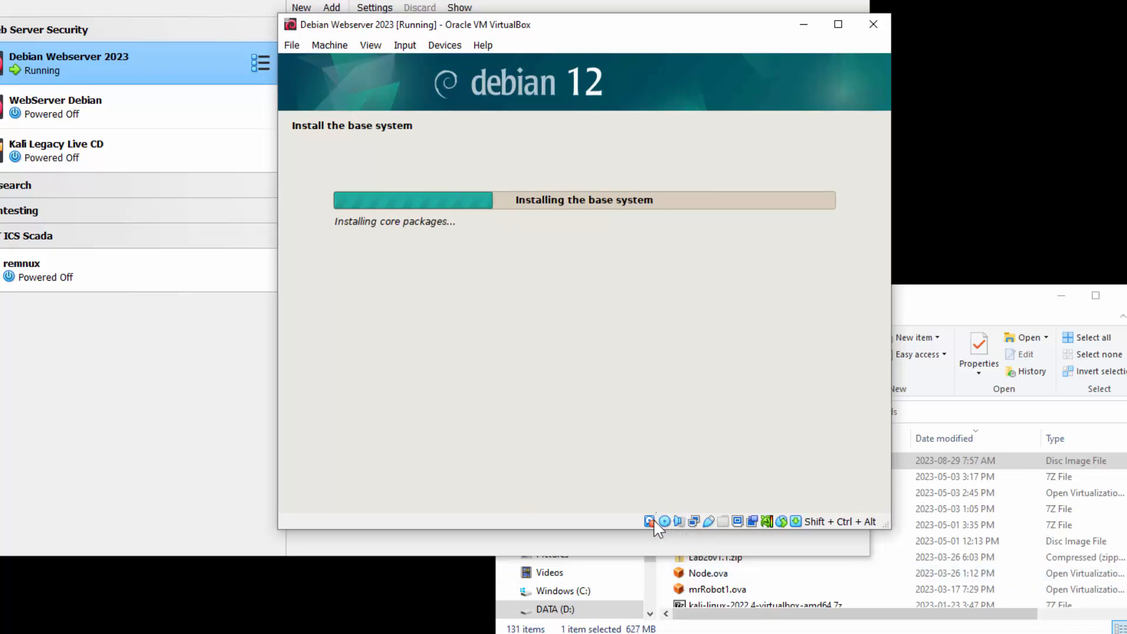
{"action": "mouse_move", "coordinate": [662, 525]}
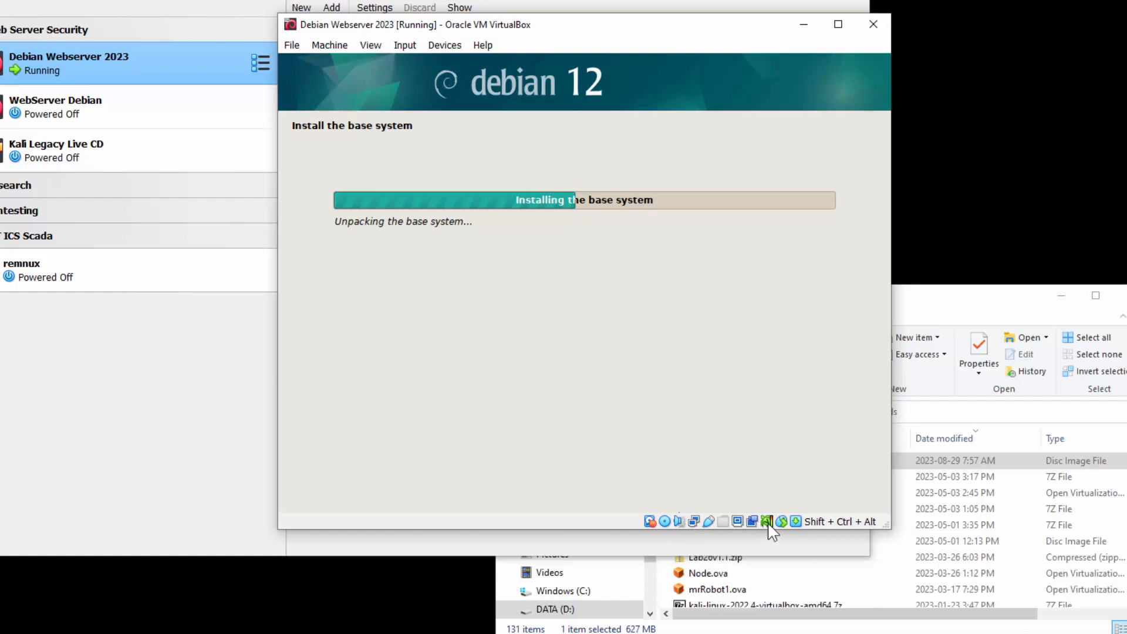
{"action": "mouse_move", "coordinate": [769, 523]}
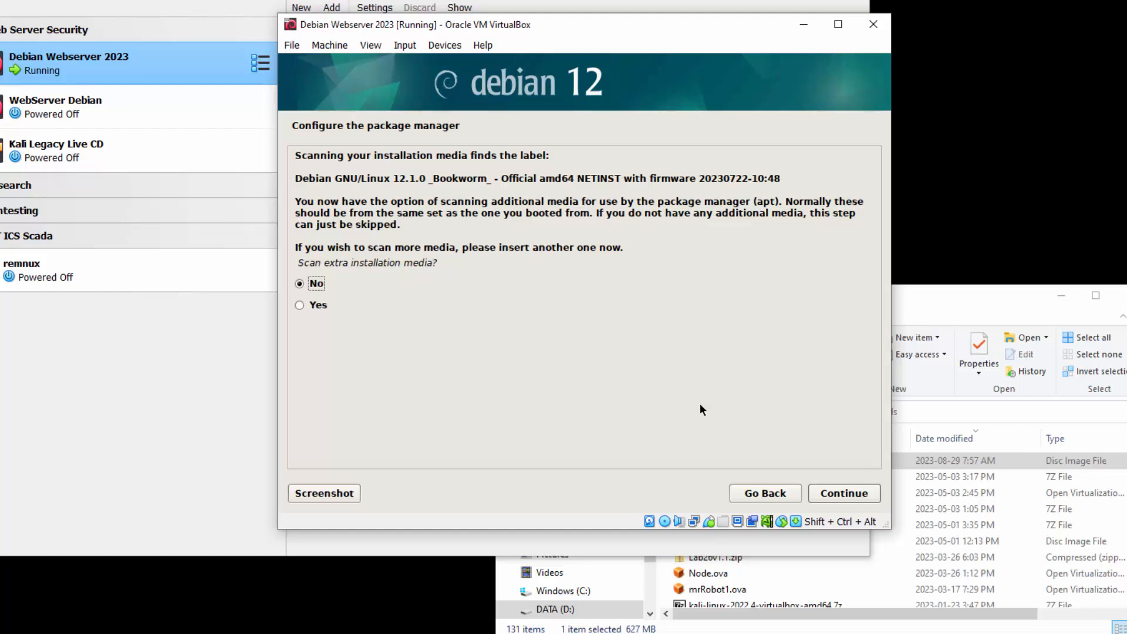
- Skip scanning extra installation media and configure the package manager with Canada's deb.debian.org mirror and no HTTP proxy
{"action": "left_click", "coordinate": [857, 496]}
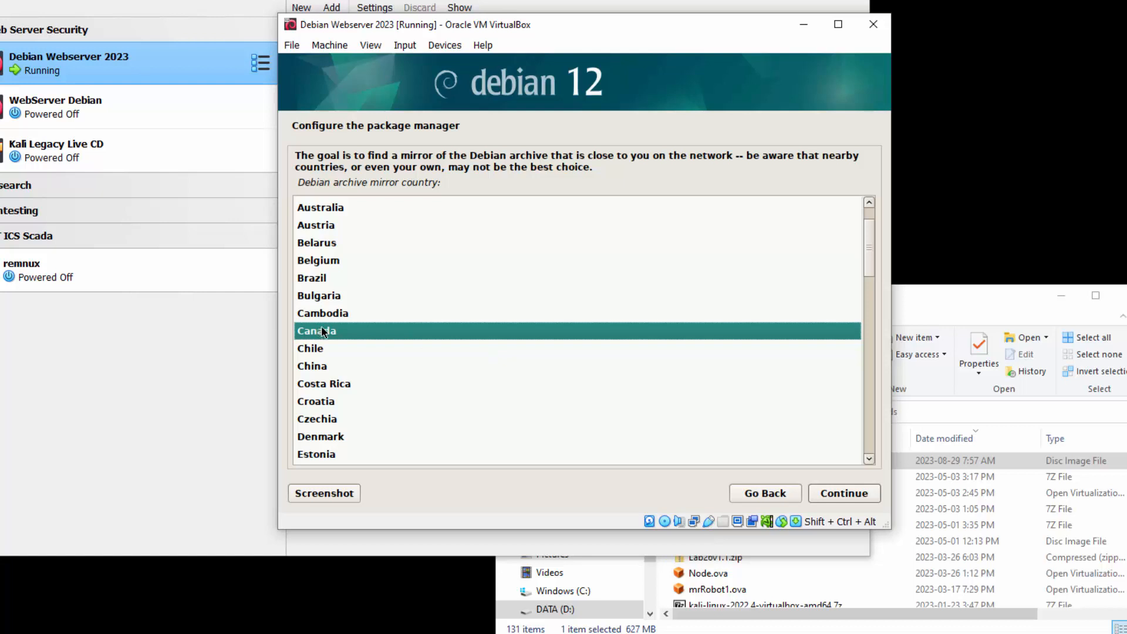
{"action": "left_click", "coordinate": [850, 493]}
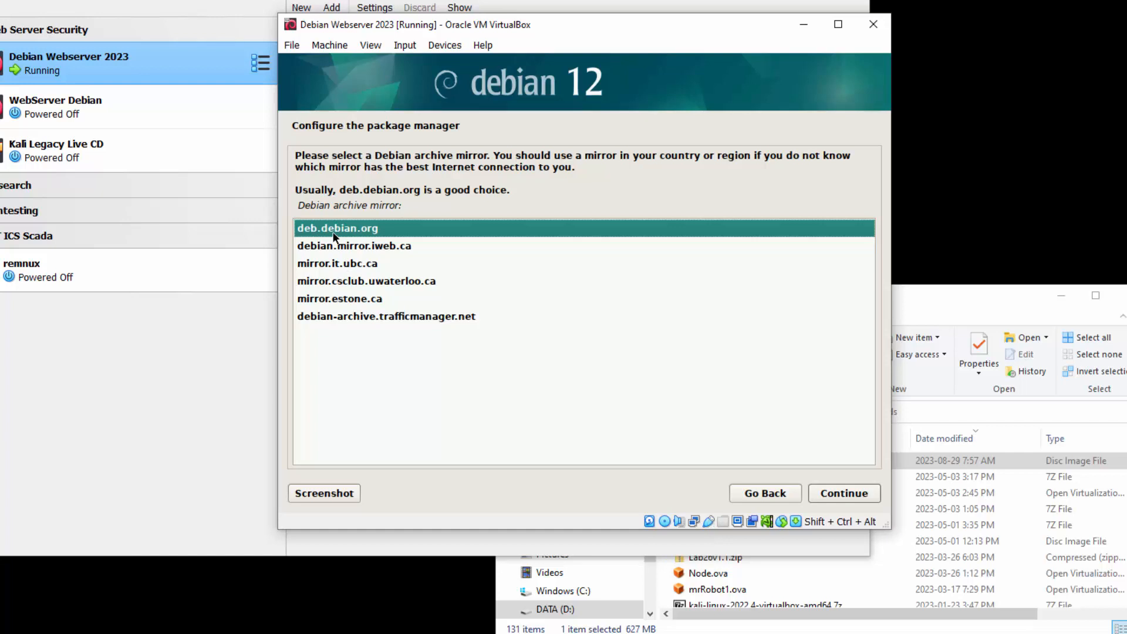
{"action": "left_click", "coordinate": [845, 494]}
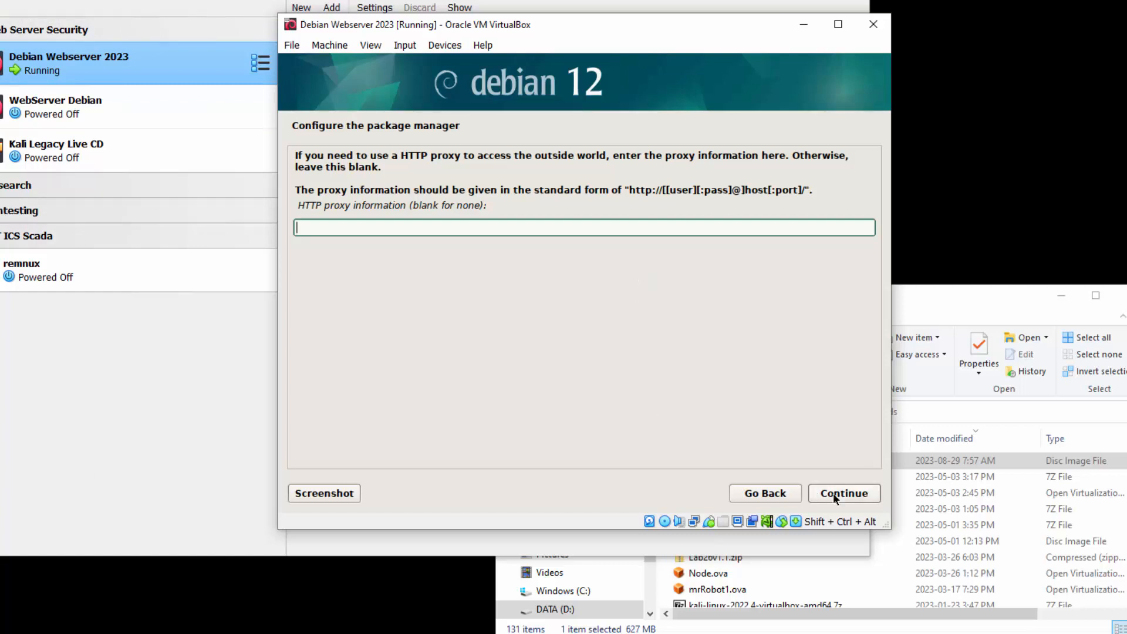
{"action": "left_click", "coordinate": [864, 492]}
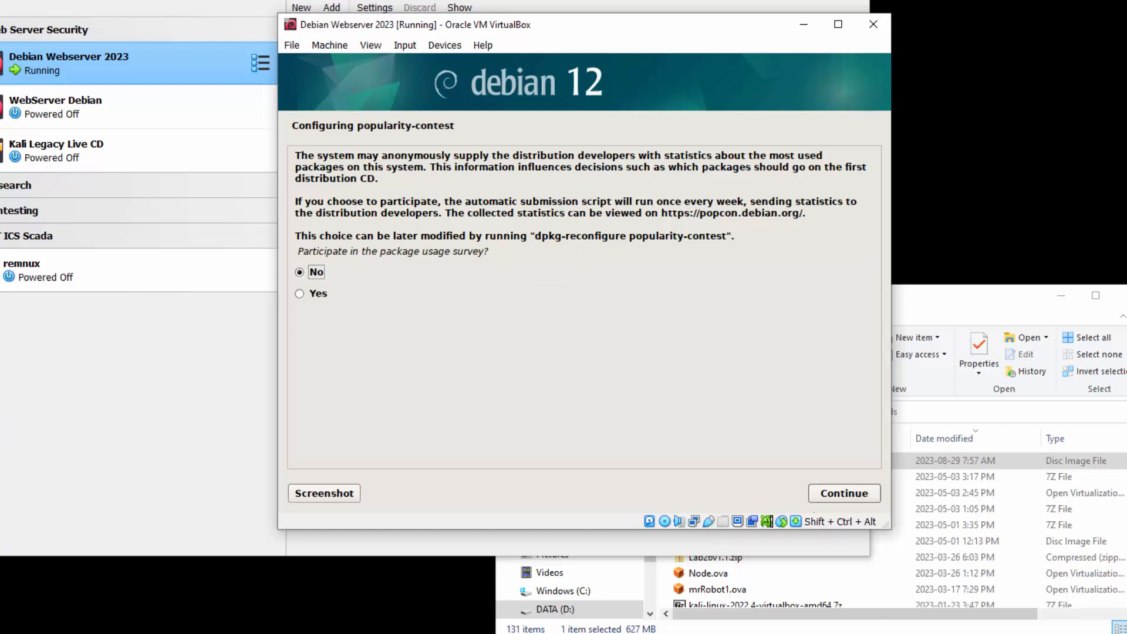
- Decline the package usage survey and choose SSH server and standard system utilities, deselecting GNOME and the Debian desktop environment
{"action": "left_click", "coordinate": [847, 494]}
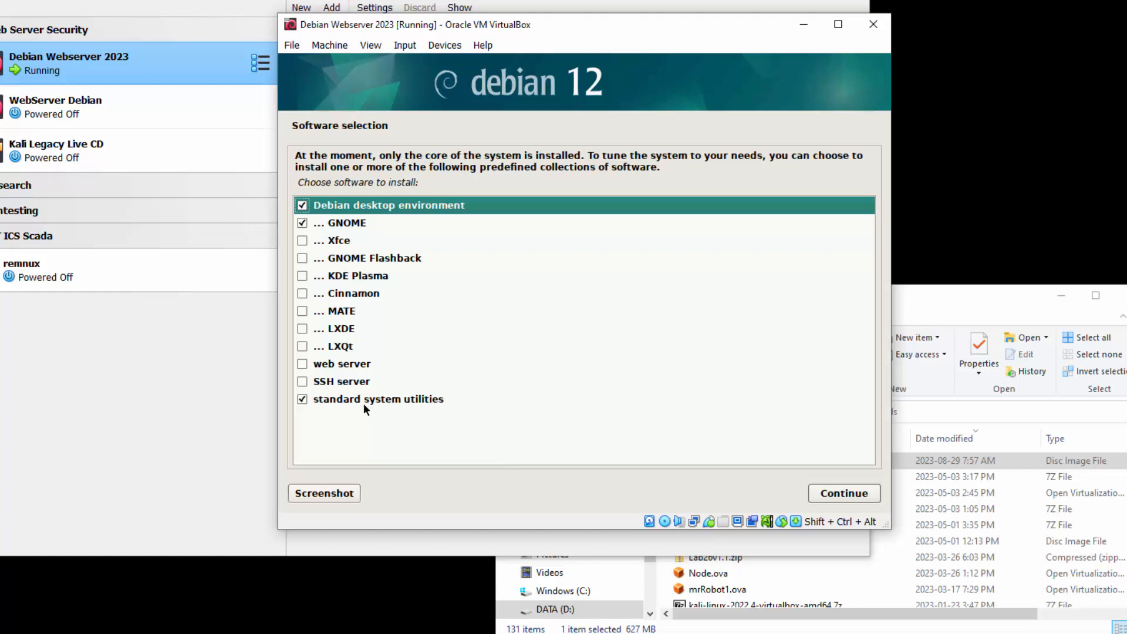
{"action": "left_click", "coordinate": [301, 381]}
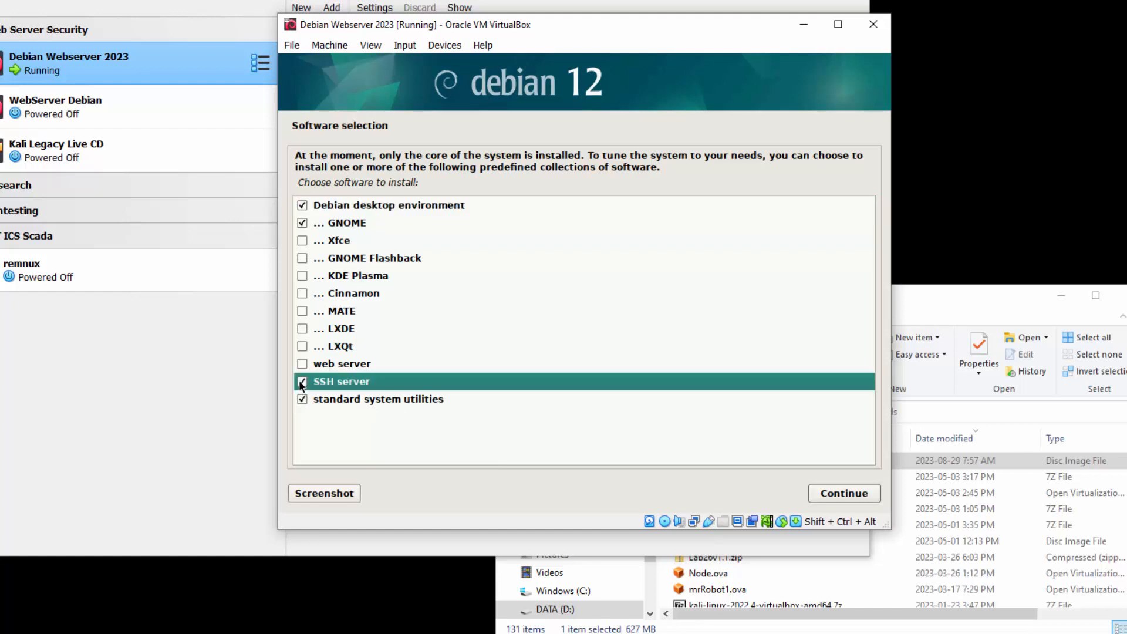
{"action": "left_click", "coordinate": [356, 397]}
{"action": "left_click", "coordinate": [355, 385]}
{"action": "left_click", "coordinate": [357, 396]}
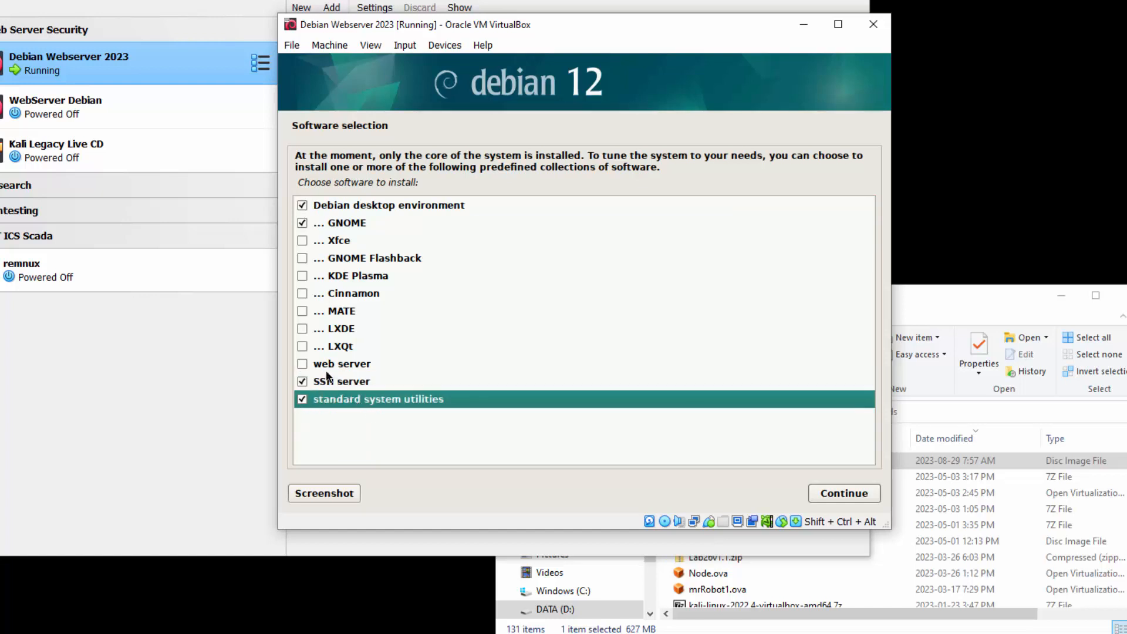
{"action": "left_click", "coordinate": [301, 223]}
{"action": "left_click", "coordinate": [303, 206]}
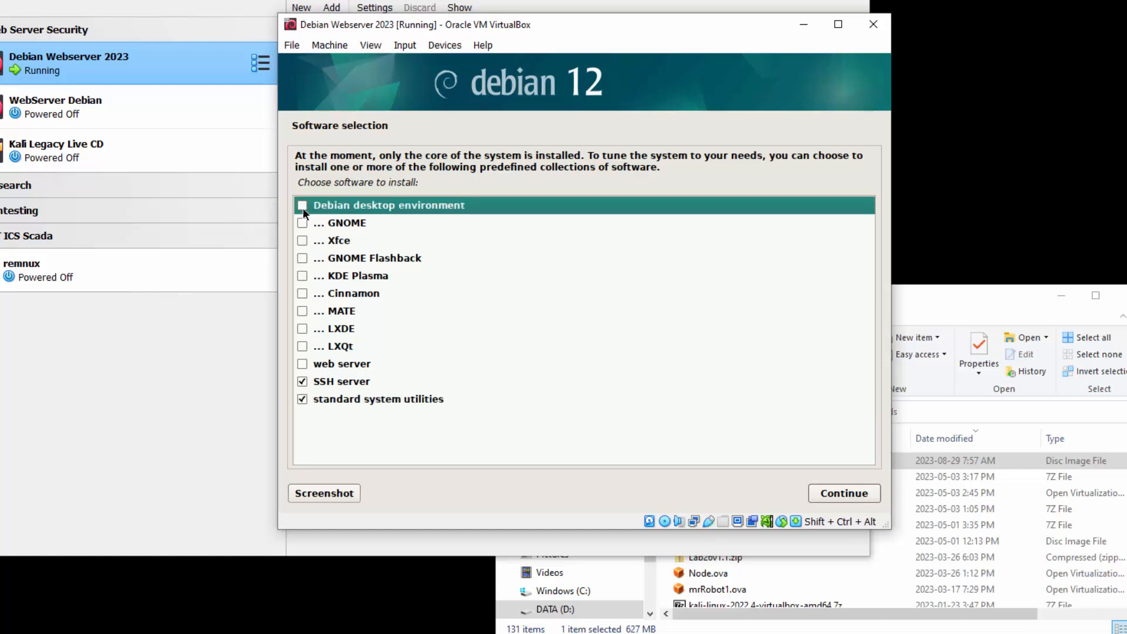
- Review every entry in the software list and install with only SSH server and standard system utilities selected
{"action": "left_click", "coordinate": [340, 221]}
{"action": "left_click", "coordinate": [344, 240]}
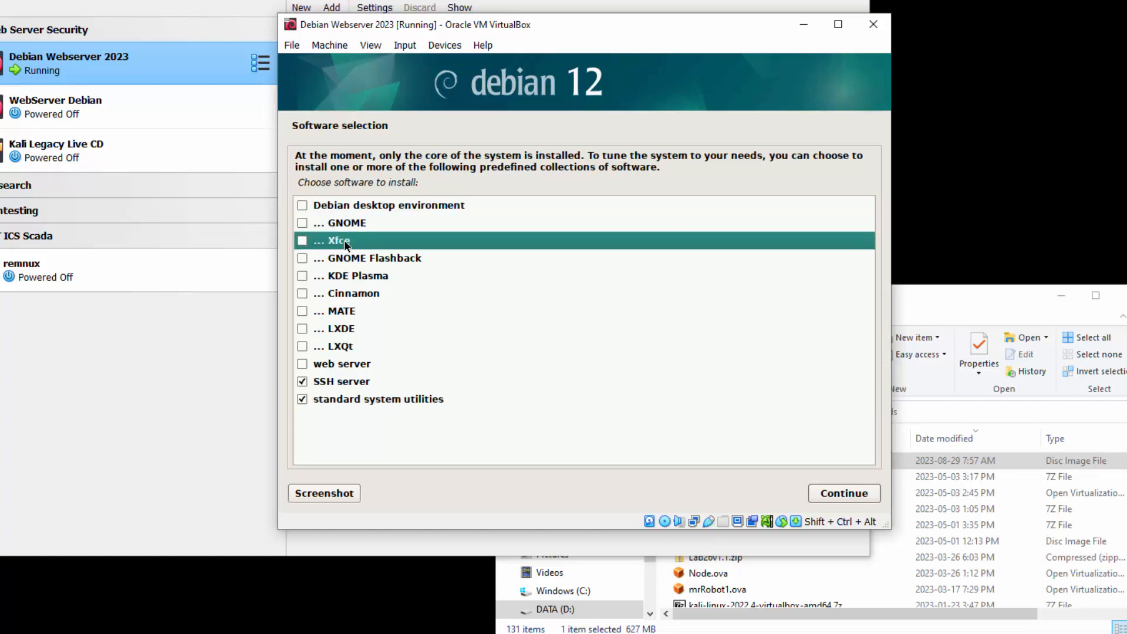
{"action": "left_click", "coordinate": [349, 256]}
{"action": "left_click", "coordinate": [351, 271]}
{"action": "left_click", "coordinate": [354, 294]}
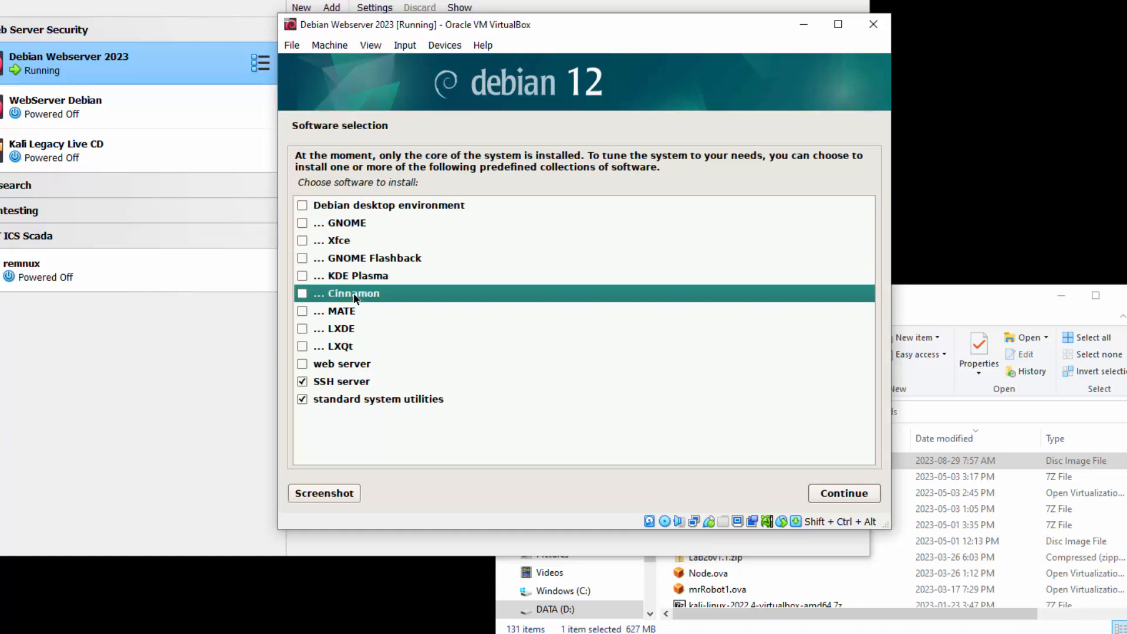
{"action": "left_click", "coordinate": [354, 311]}
{"action": "left_click", "coordinate": [354, 328]}
{"action": "left_click", "coordinate": [354, 345]}
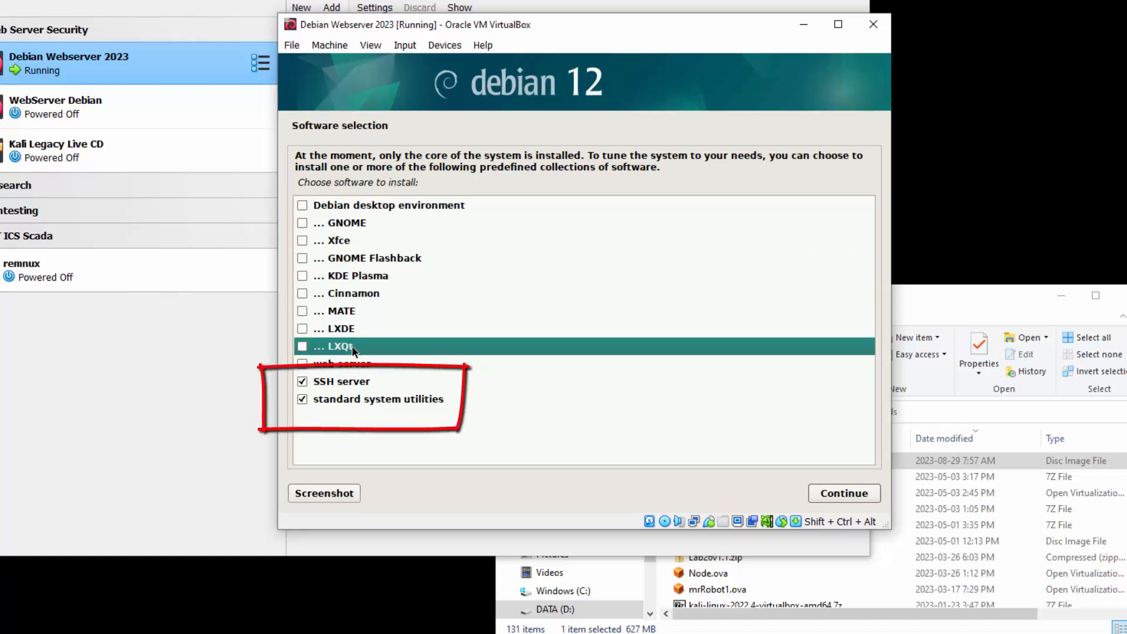
{"action": "left_click", "coordinate": [355, 365]}
{"action": "left_click", "coordinate": [355, 386]}
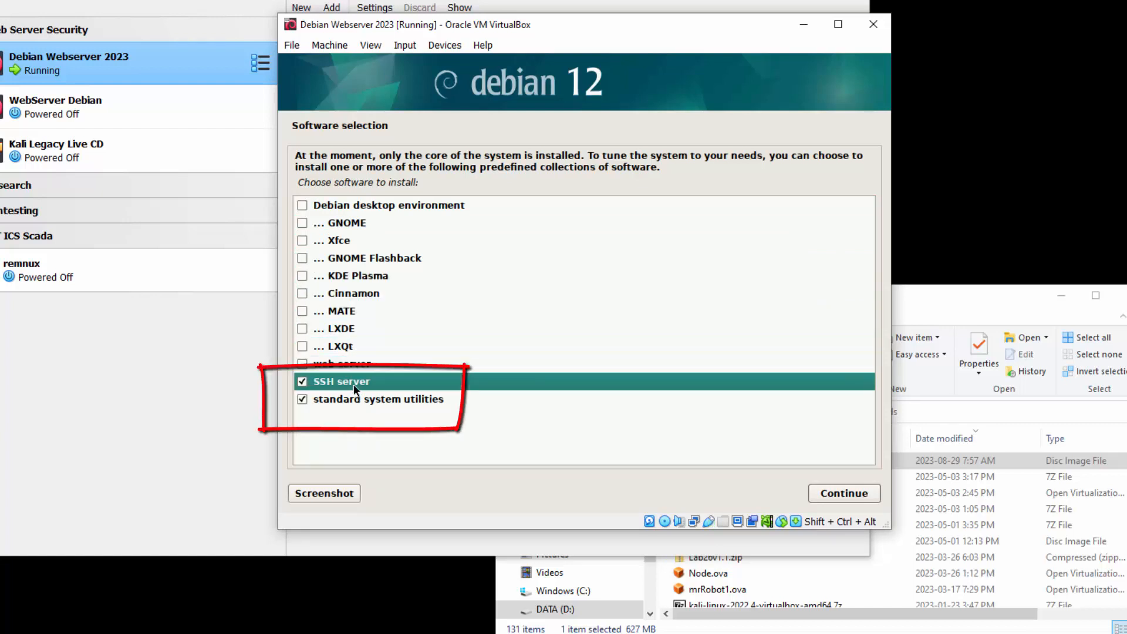
{"action": "left_click", "coordinate": [356, 399]}
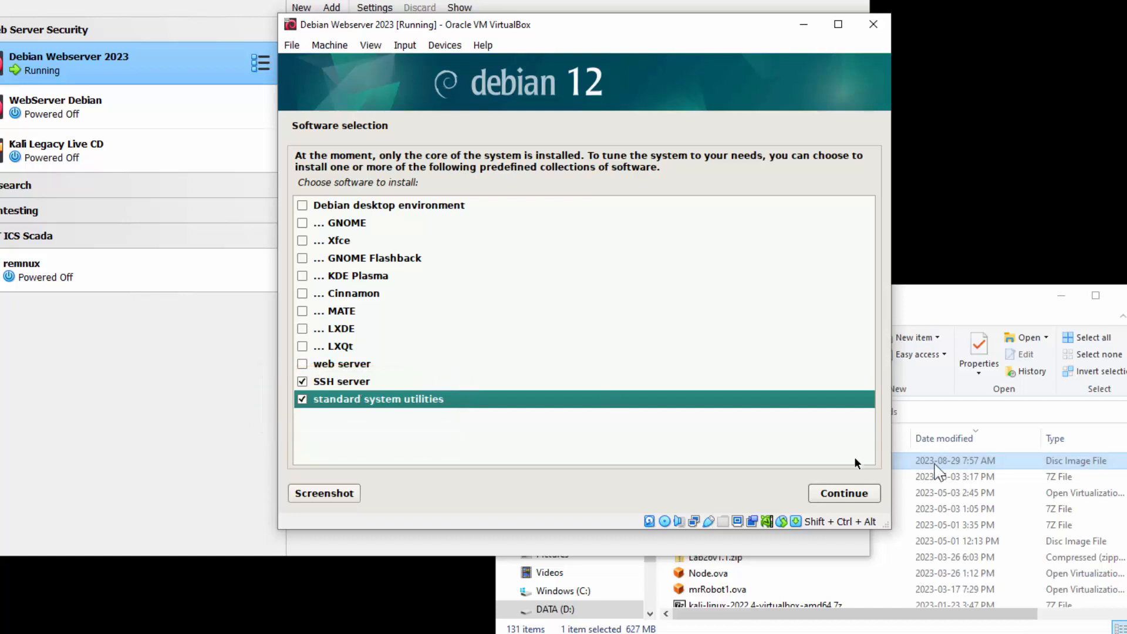
{"action": "left_click", "coordinate": [864, 493]}
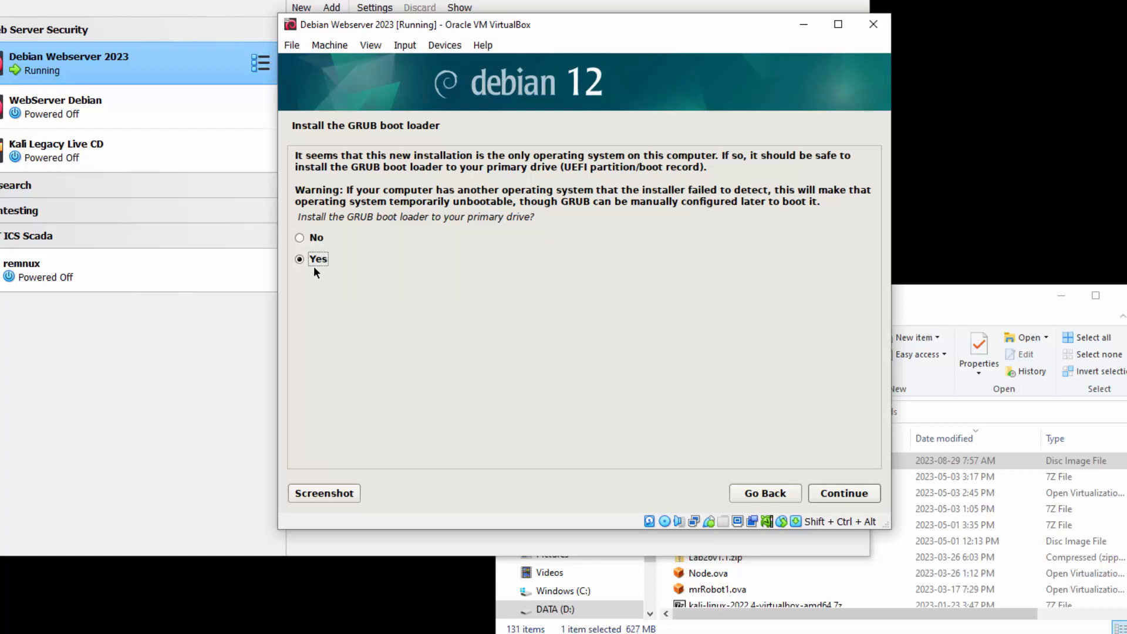
- Install the GRUB boot loader to the primary drive, on device /dev/sda
{"action": "left_click", "coordinate": [831, 491]}
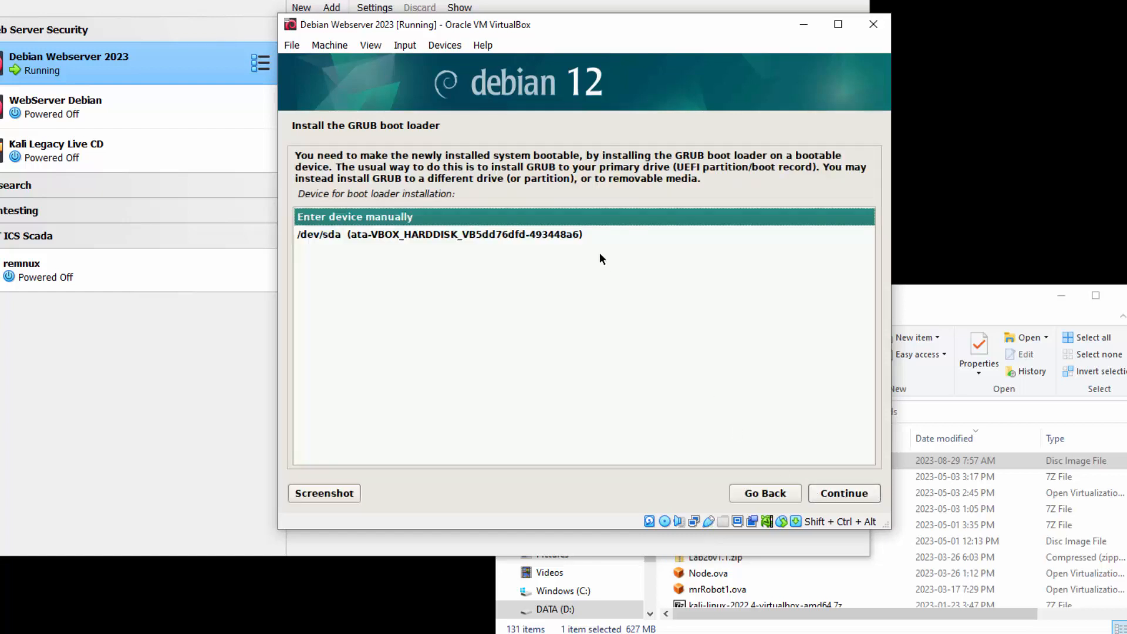
{"action": "left_click", "coordinate": [591, 234]}
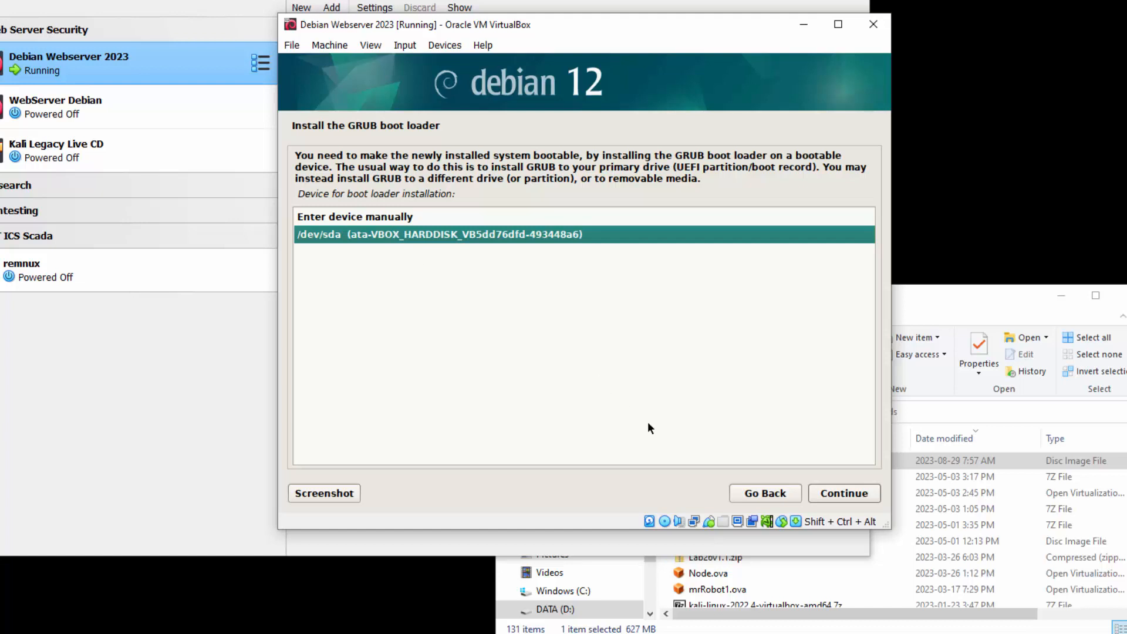
{"action": "left_click", "coordinate": [840, 491]}
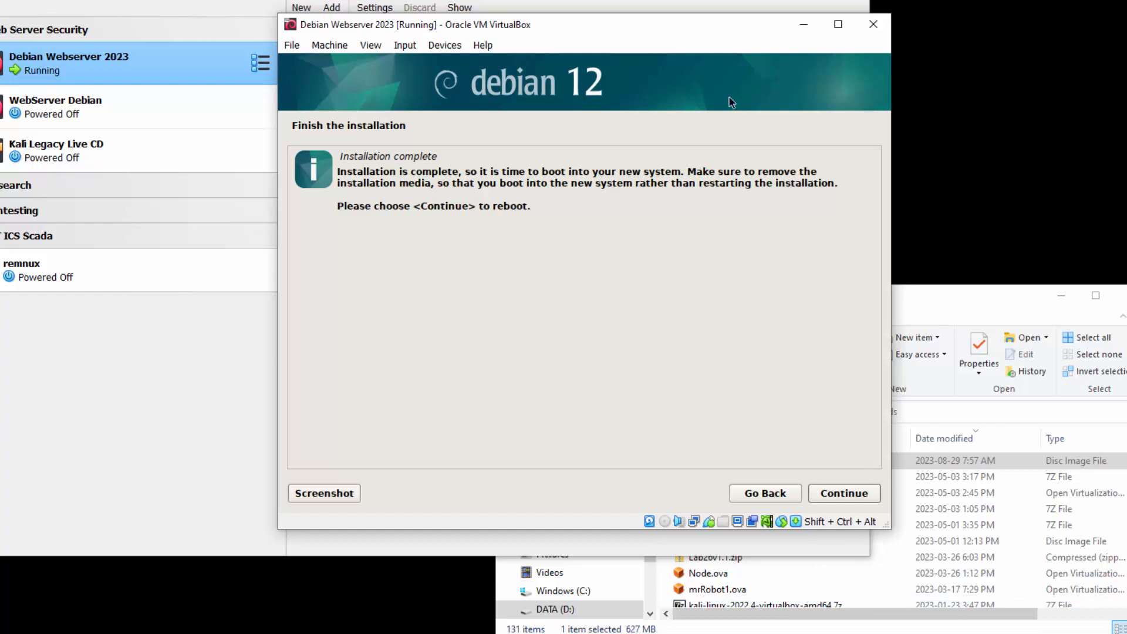
- Check the machine's optical drive in the manager window and finish the installation by rebooting into the new system
{"action": "left_click_drag", "start_coordinate": [697, 26], "coordinate": [667, 278]}
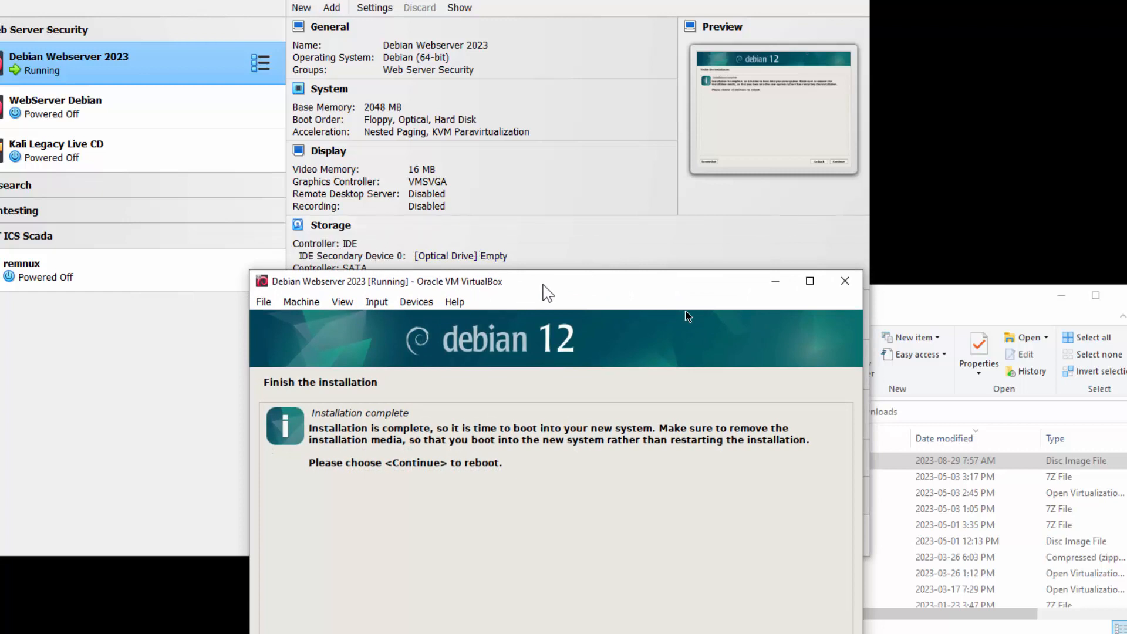
{"action": "left_click_drag", "start_coordinate": [547, 280], "coordinate": [553, 28]}
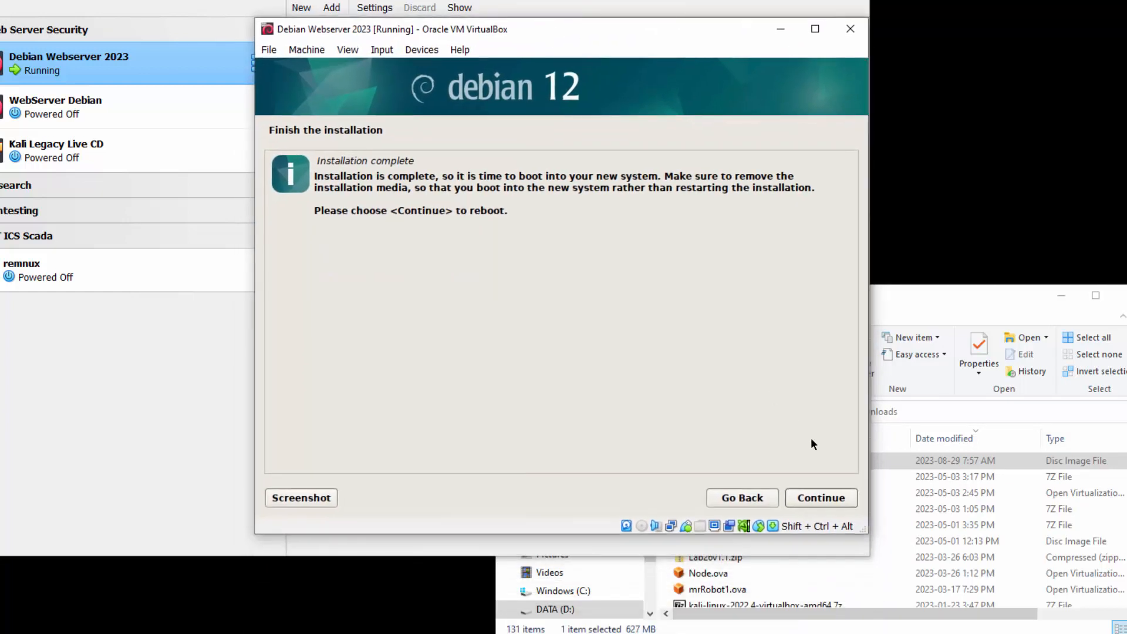
{"action": "left_click", "coordinate": [839, 499]}
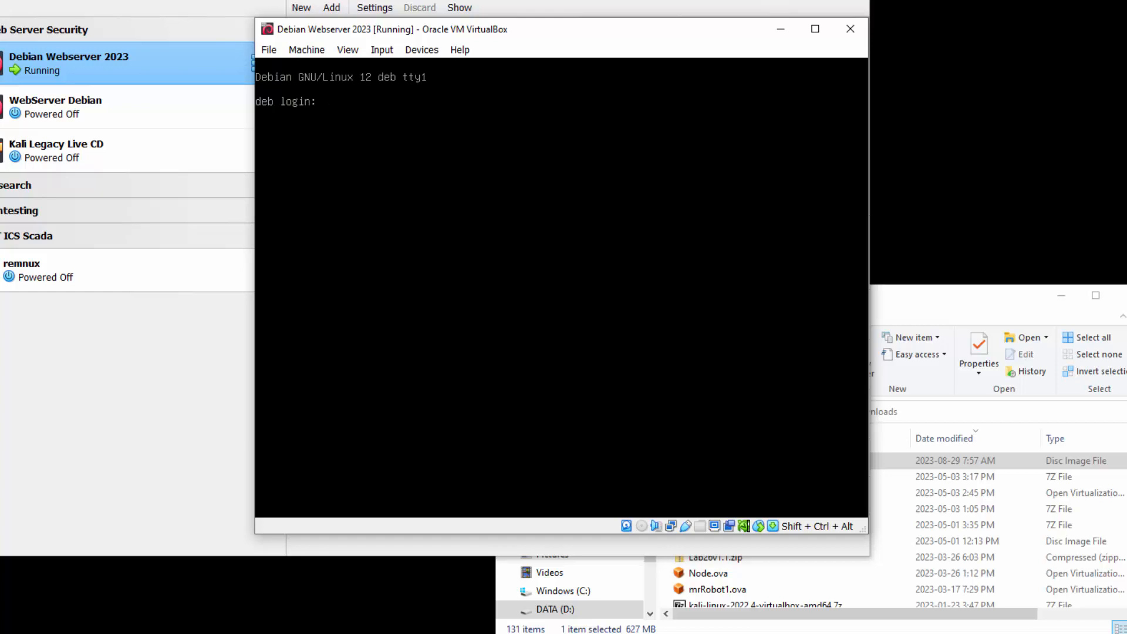
{"action": "left_click", "coordinate": [854, 35]}
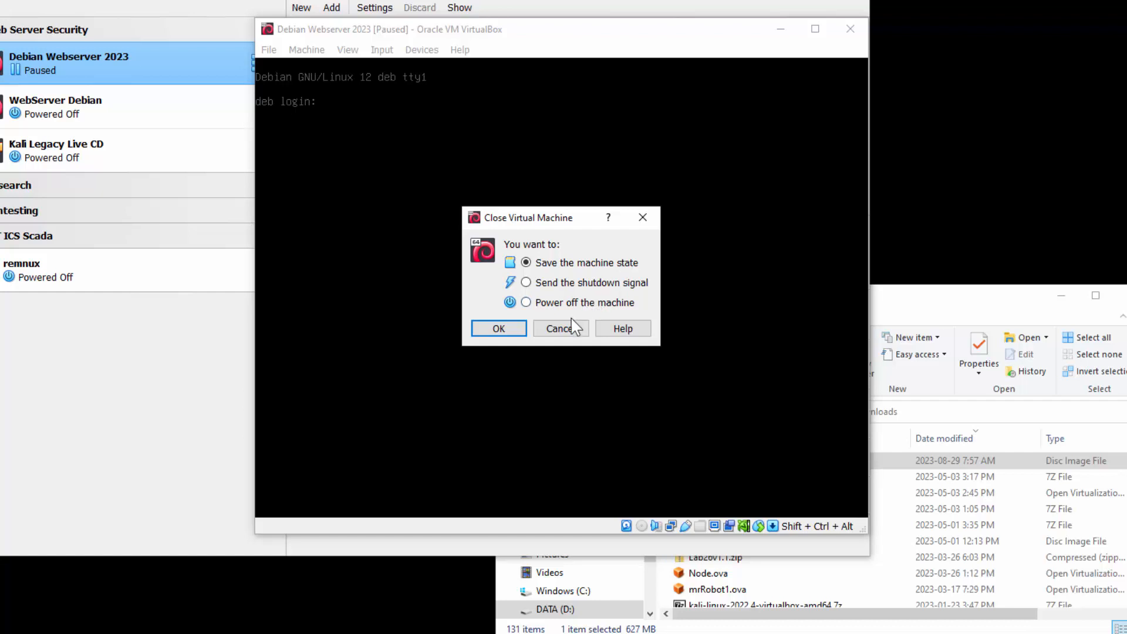
{"action": "left_click", "coordinate": [560, 329]}
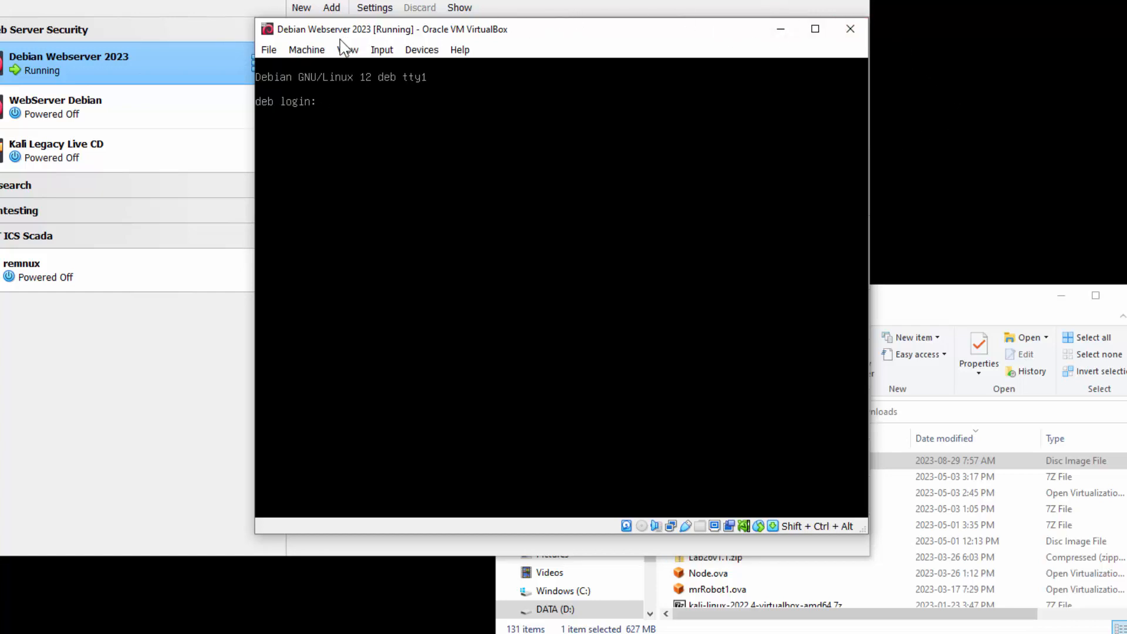
{"action": "left_click", "coordinate": [307, 49]}
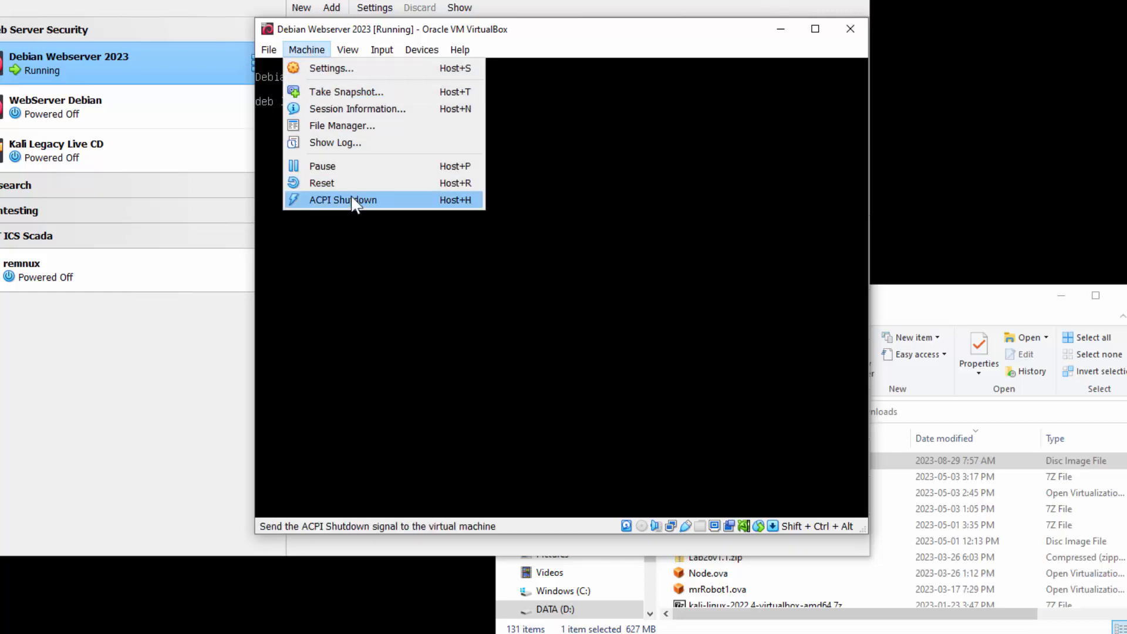
{"action": "left_click", "coordinate": [601, 25]}
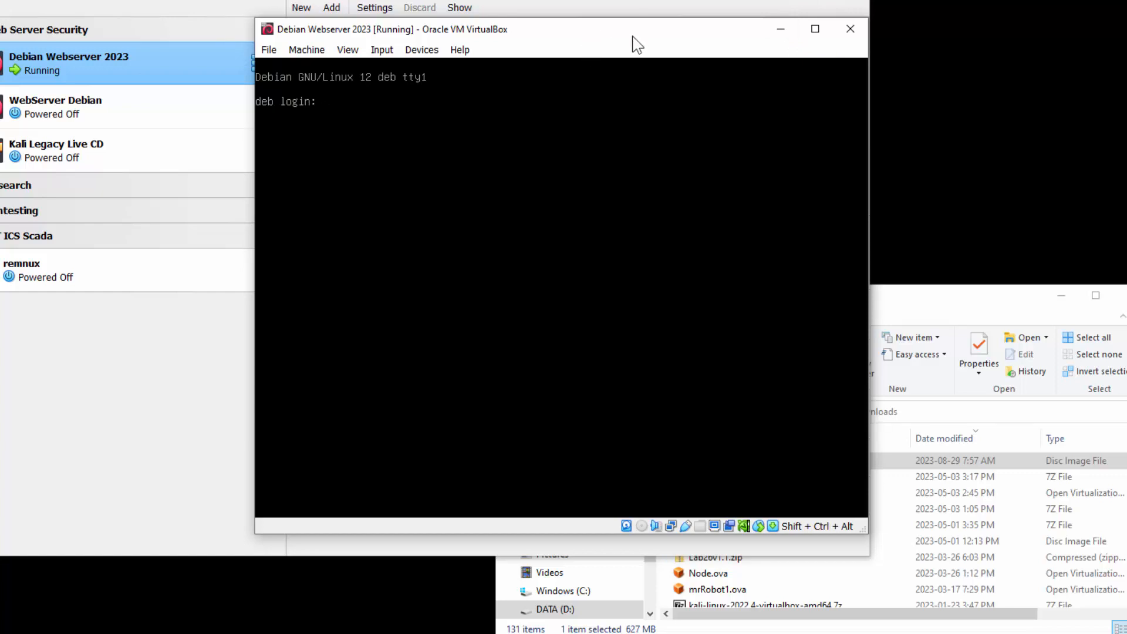
- Shut down the Debian Webserver 2023 machine with an ACPI shutdown signal
{"action": "left_click", "coordinate": [312, 50]}
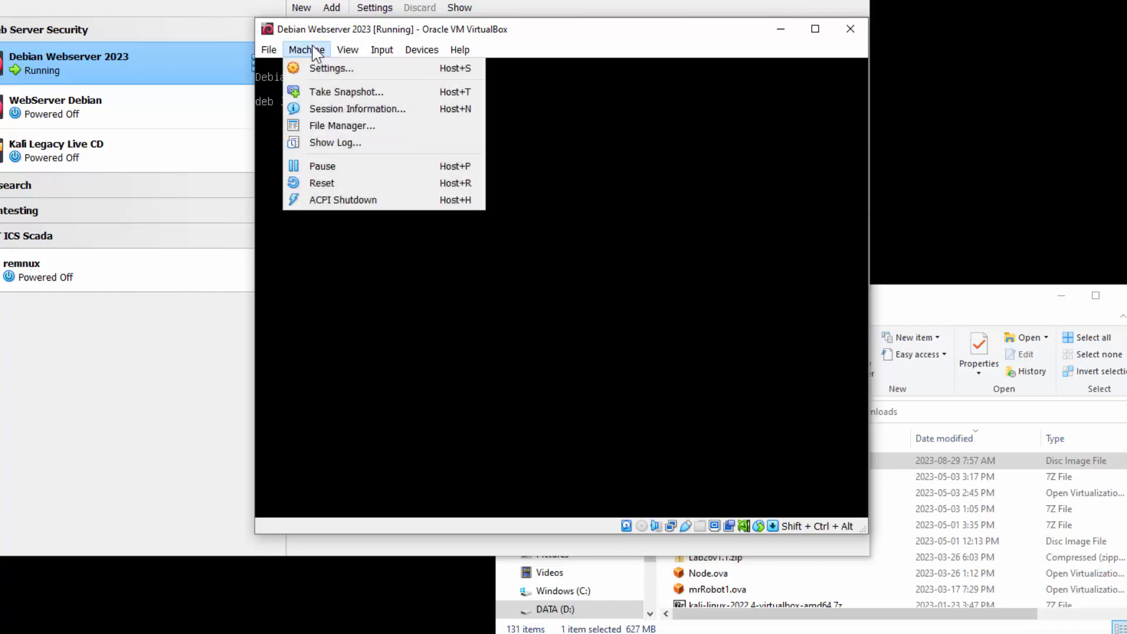
{"action": "left_click", "coordinate": [343, 199]}
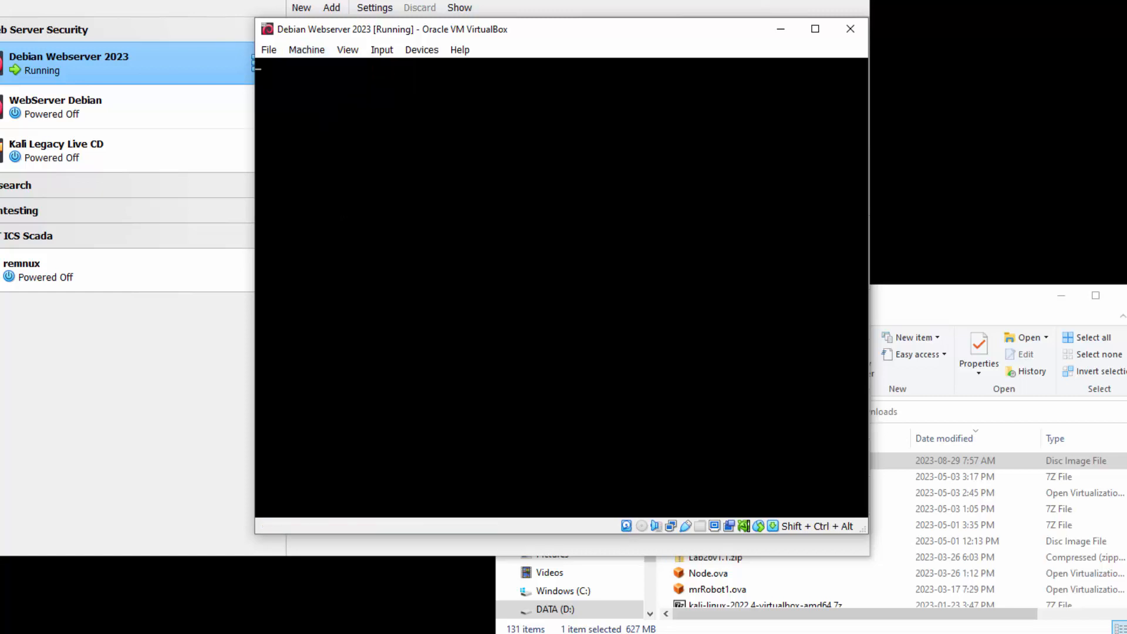